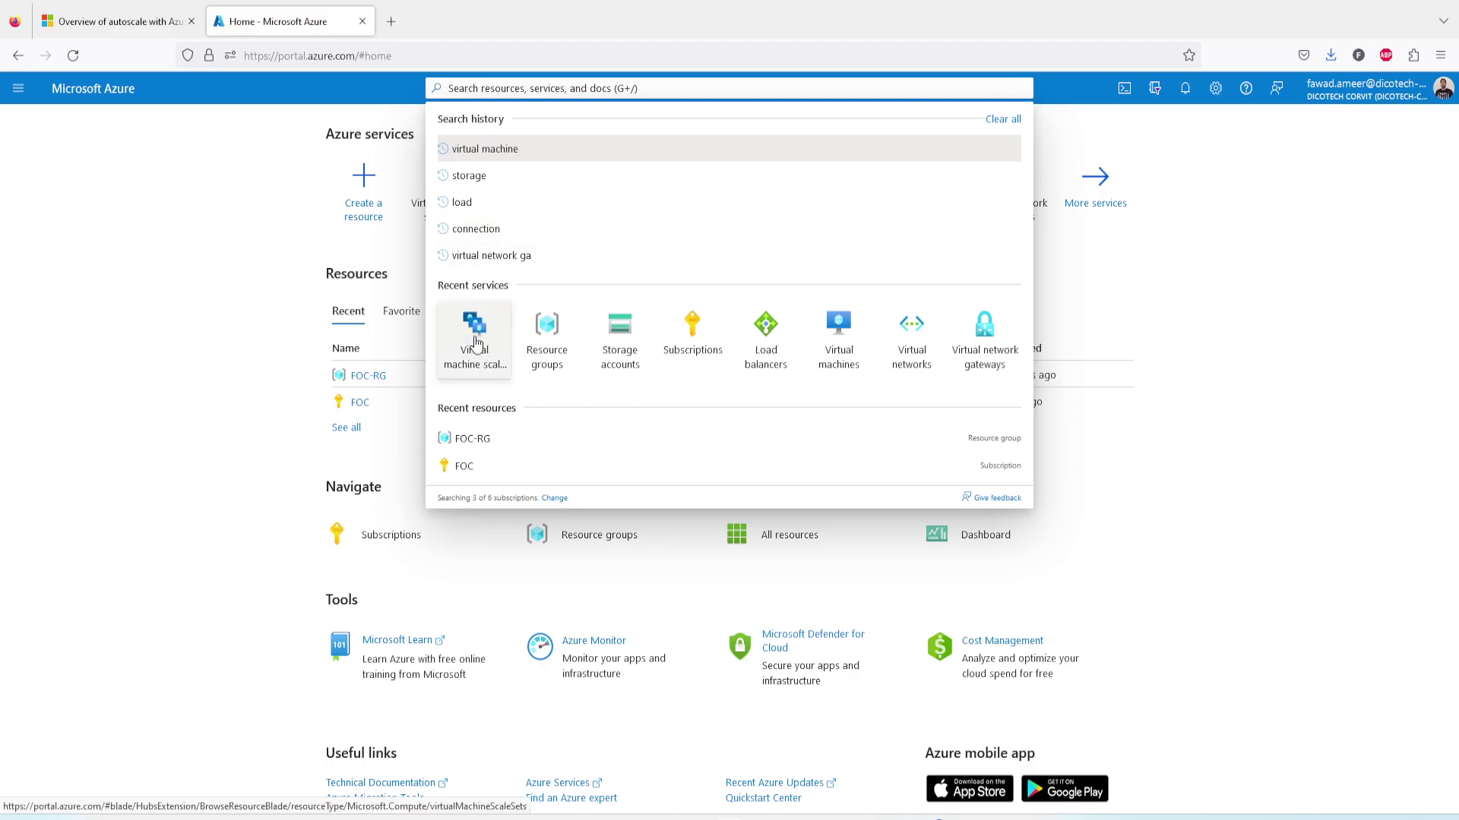
- Open the virtual machine scale sets service and start creating a new scale set
key(Escape)
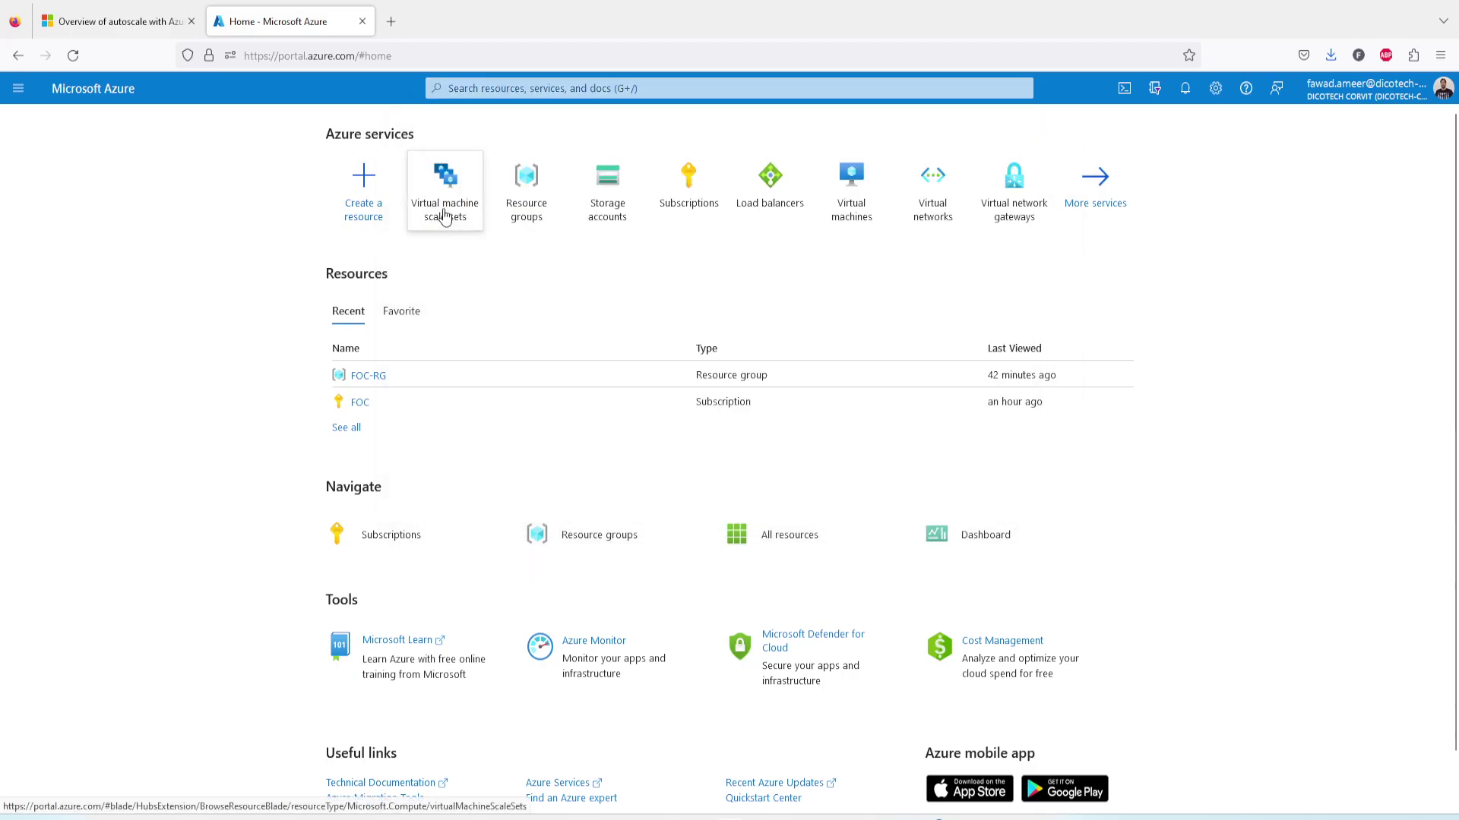
click(448, 211)
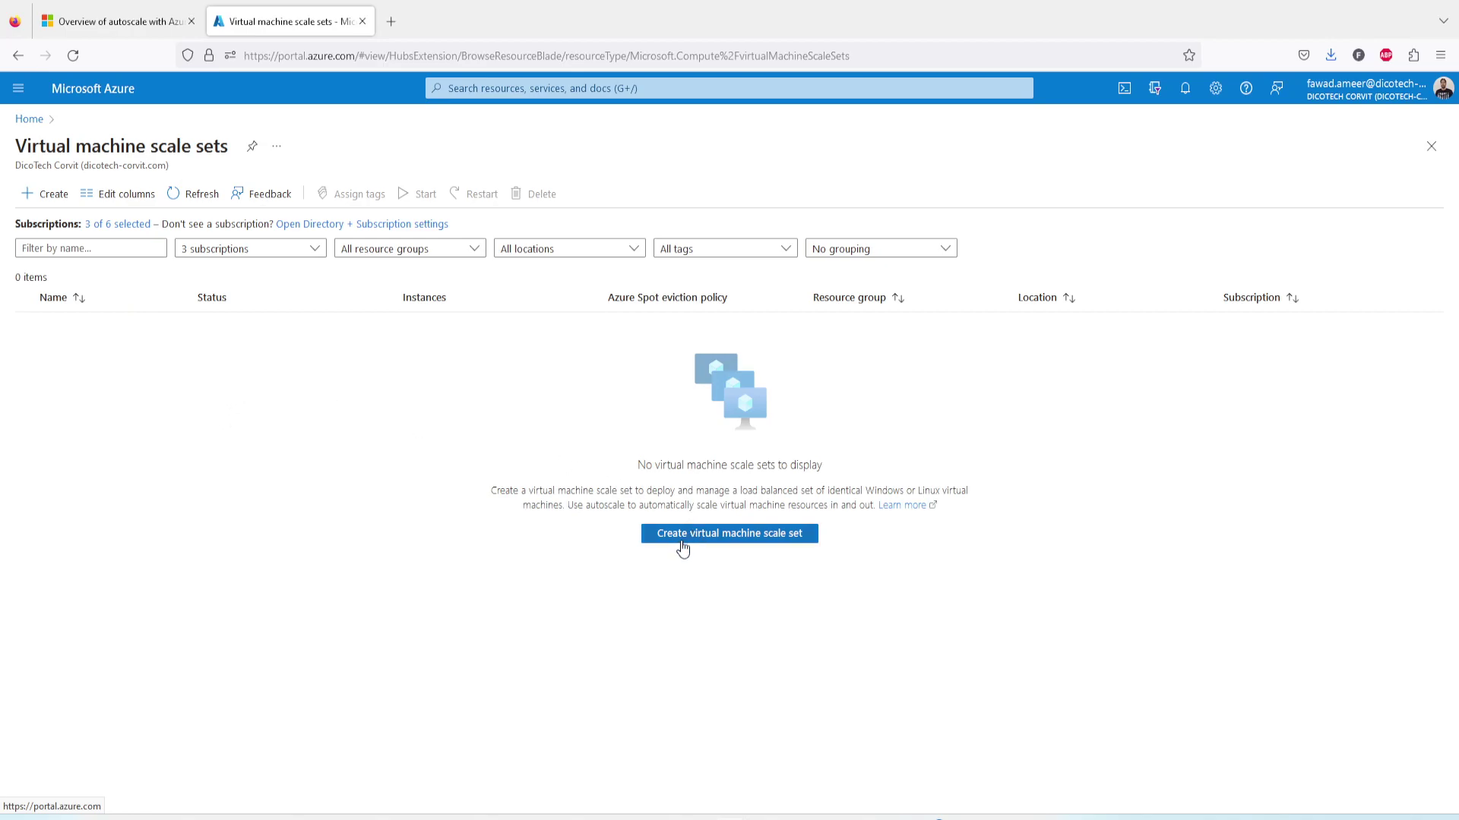
click(46, 199)
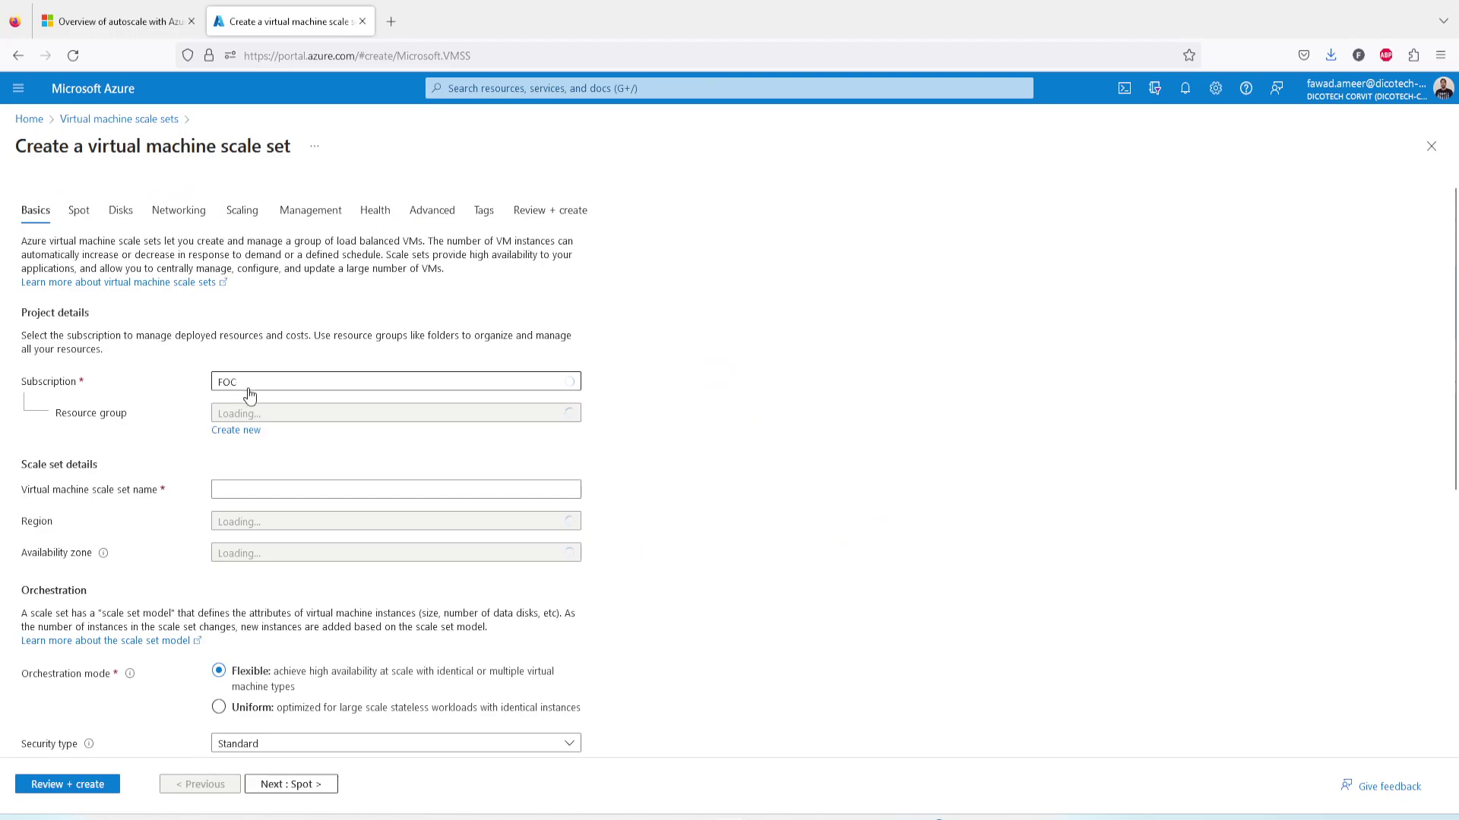
- Assign the scale set to the existing resource group FOC-RG and name it focautoscale
click(275, 416)
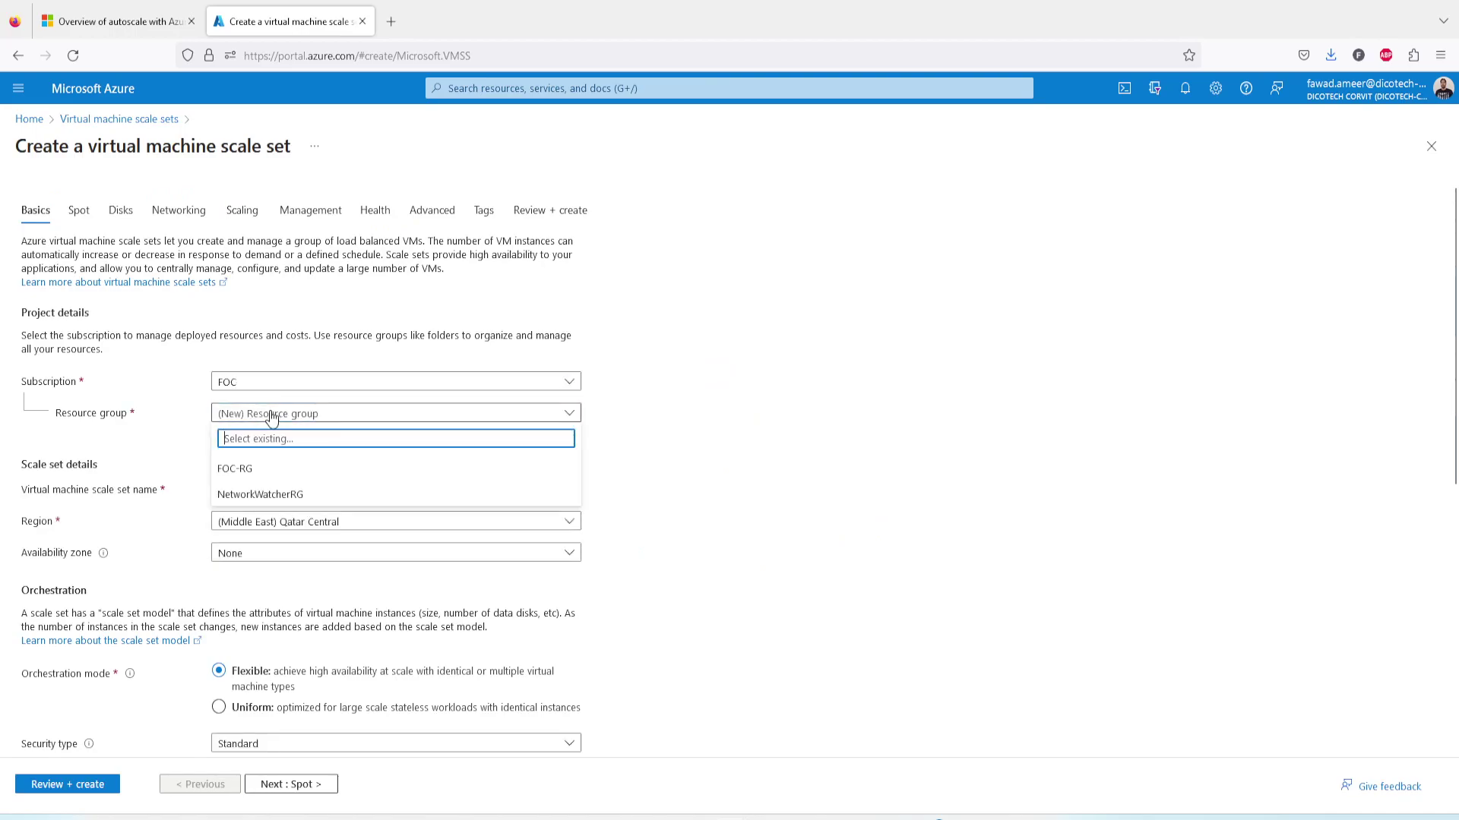
click(258, 477)
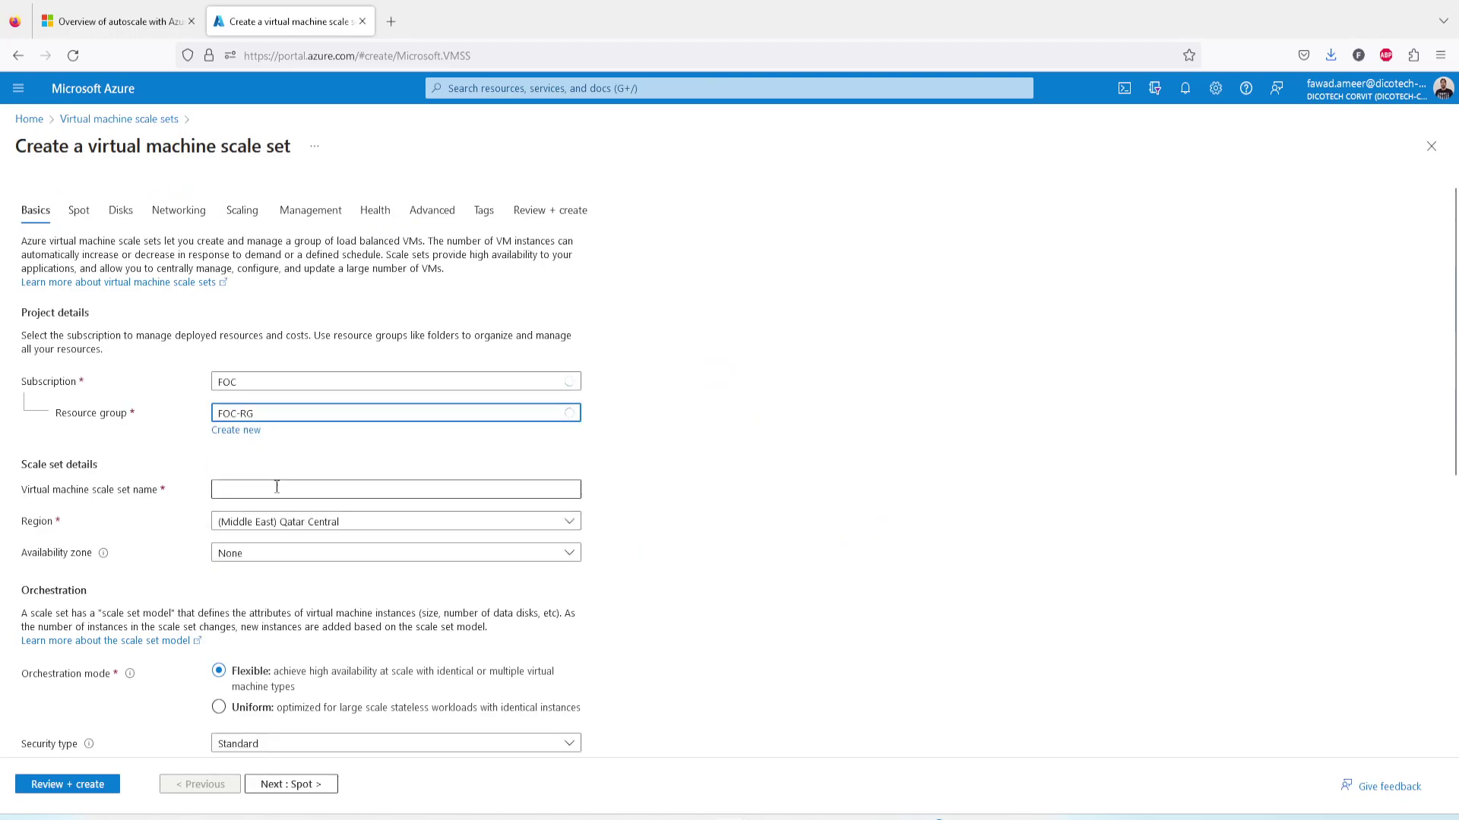
click(266, 489)
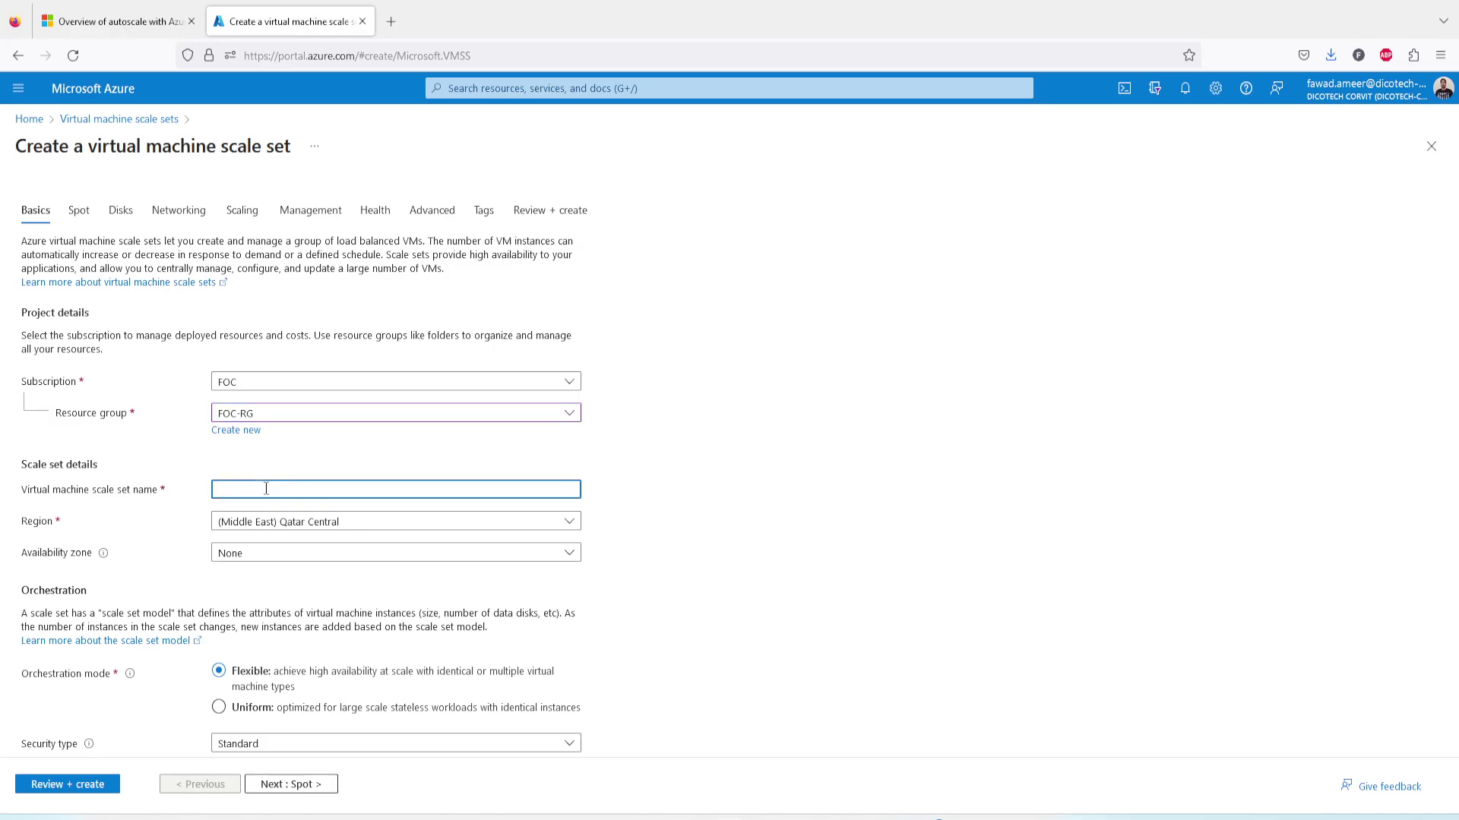
text(focautoscale)
- Examine the availability zone choices, the orchestration modes and the security type options for the scale set
click(235, 561)
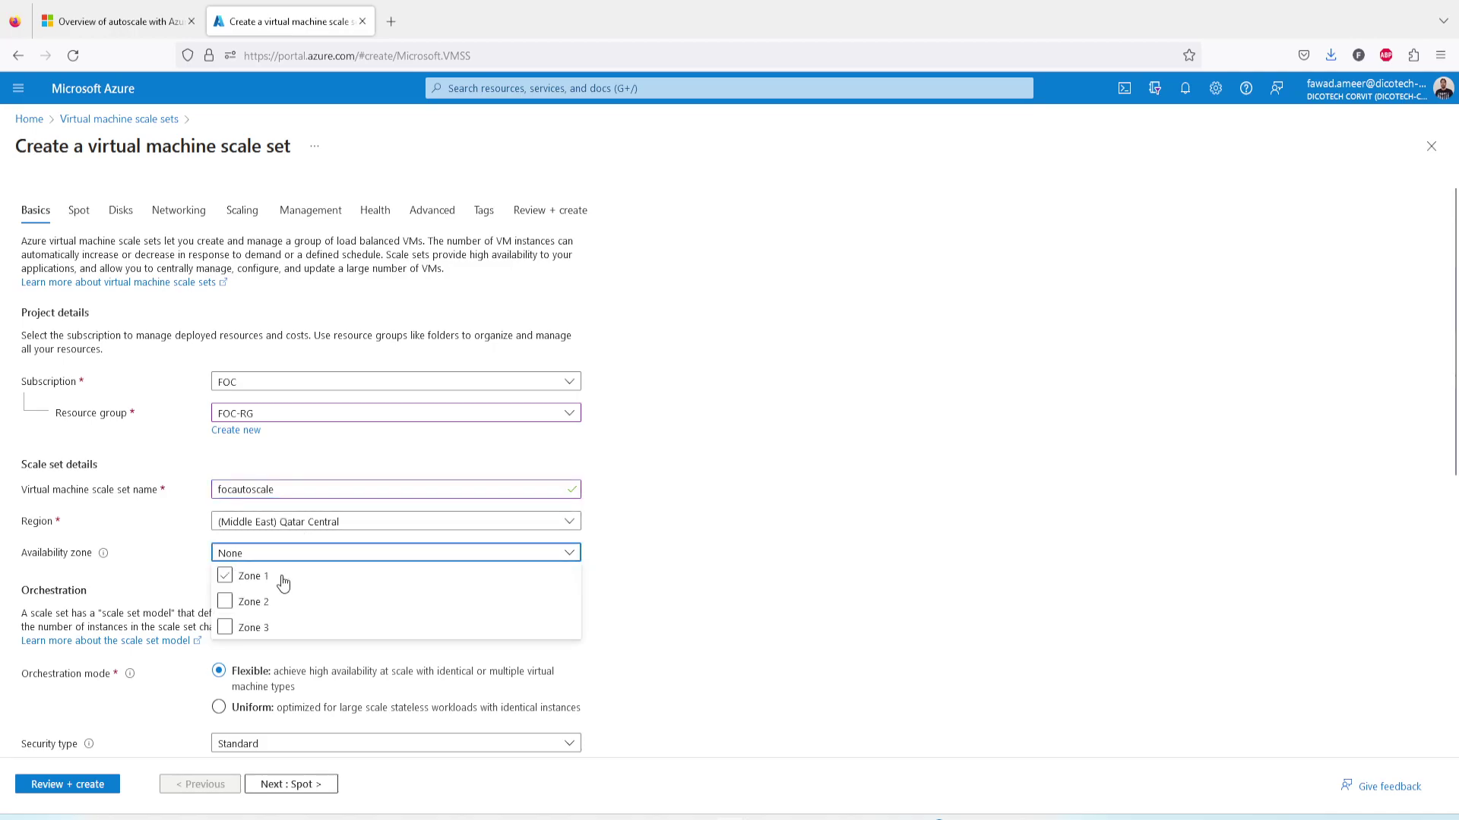
click(241, 581)
click(717, 535)
scroll(731, 530, down, 1)
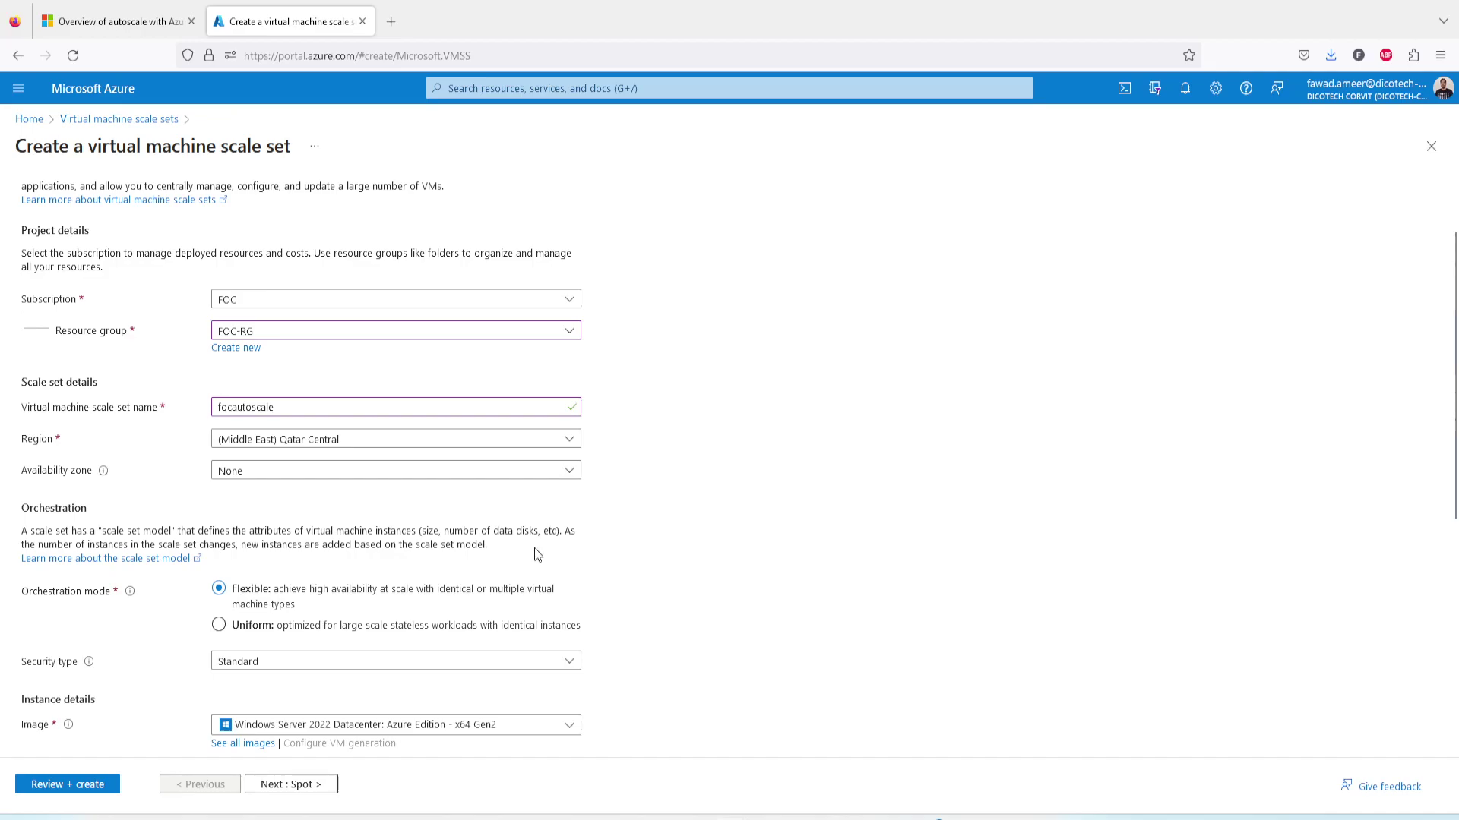
scroll(717, 534, down, 2)
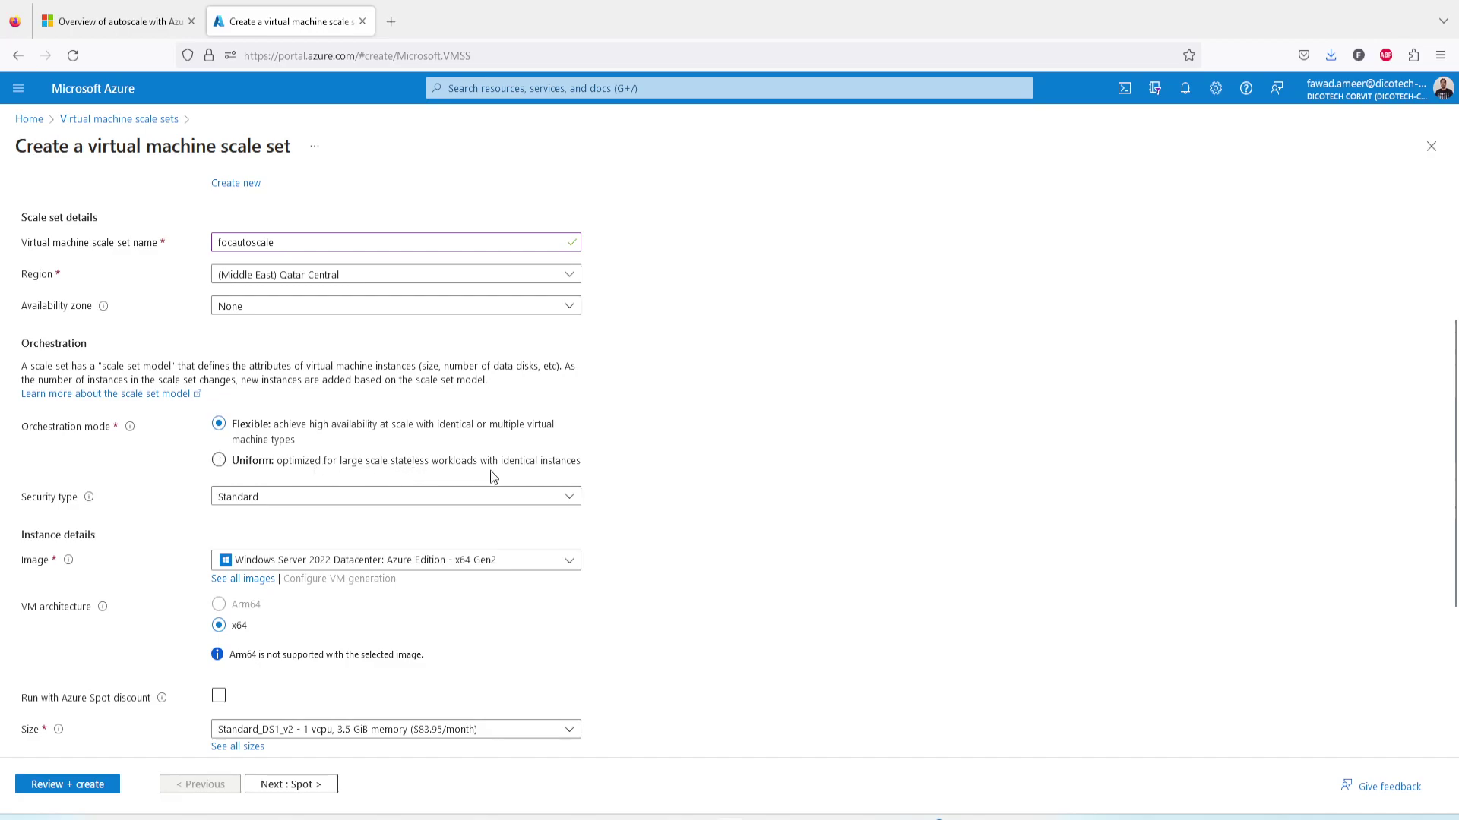
click(276, 505)
click(276, 519)
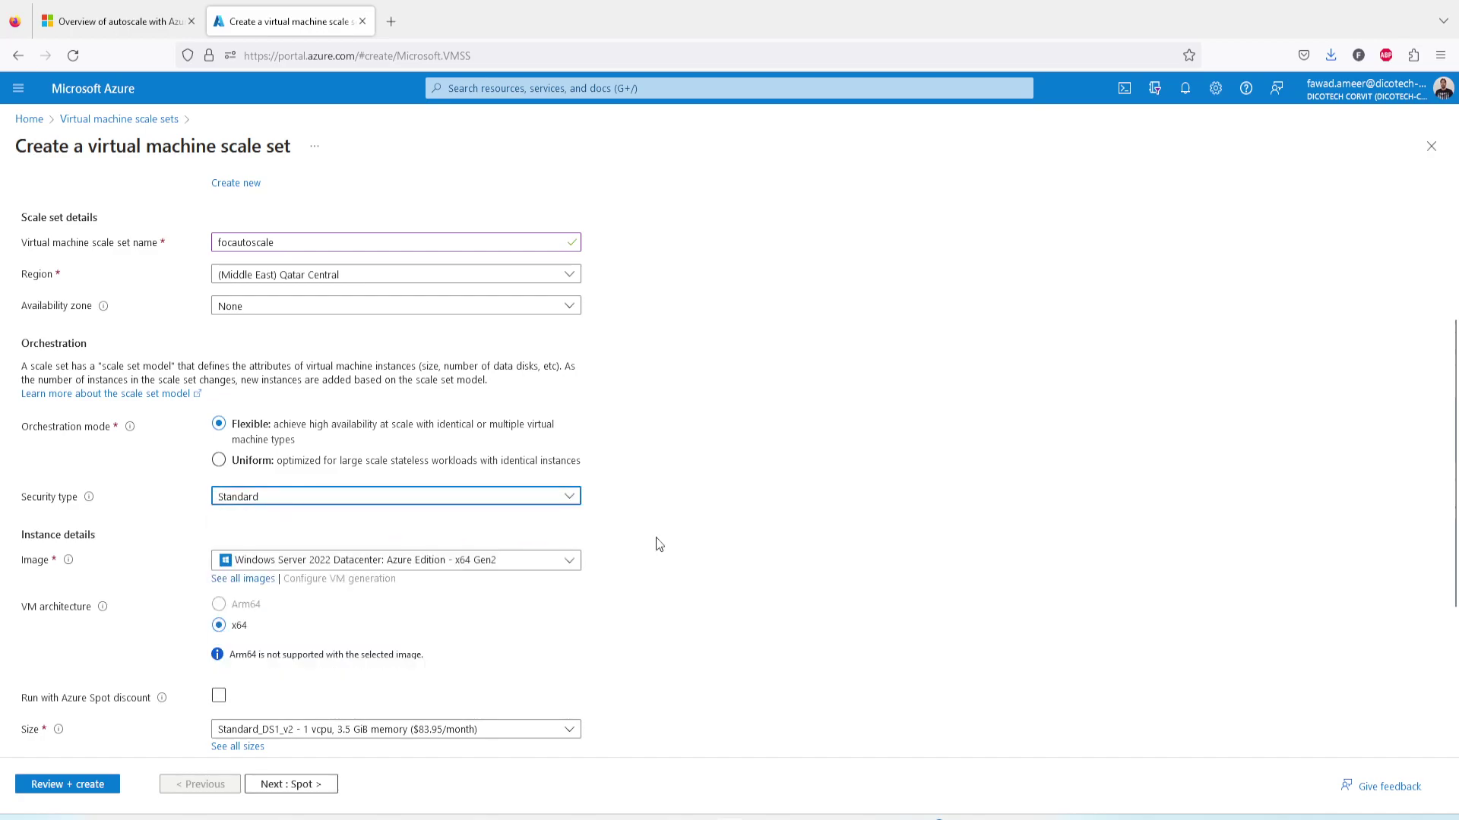
- Set the instance size to Standard_B2s with 2 vcpus and 4 GiB memory
scroll(842, 509, down, 1)
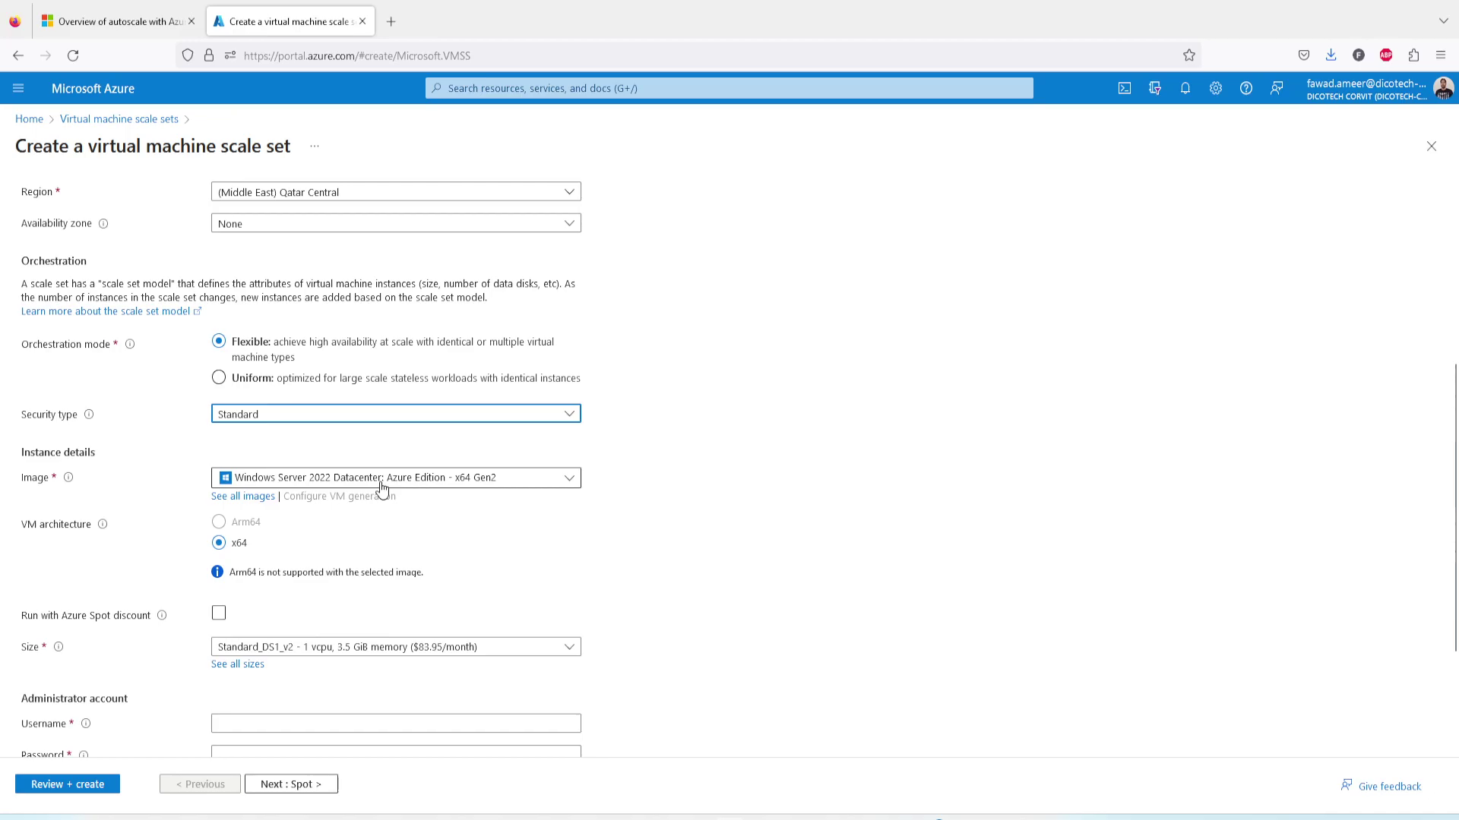
scroll(577, 559, down, 1)
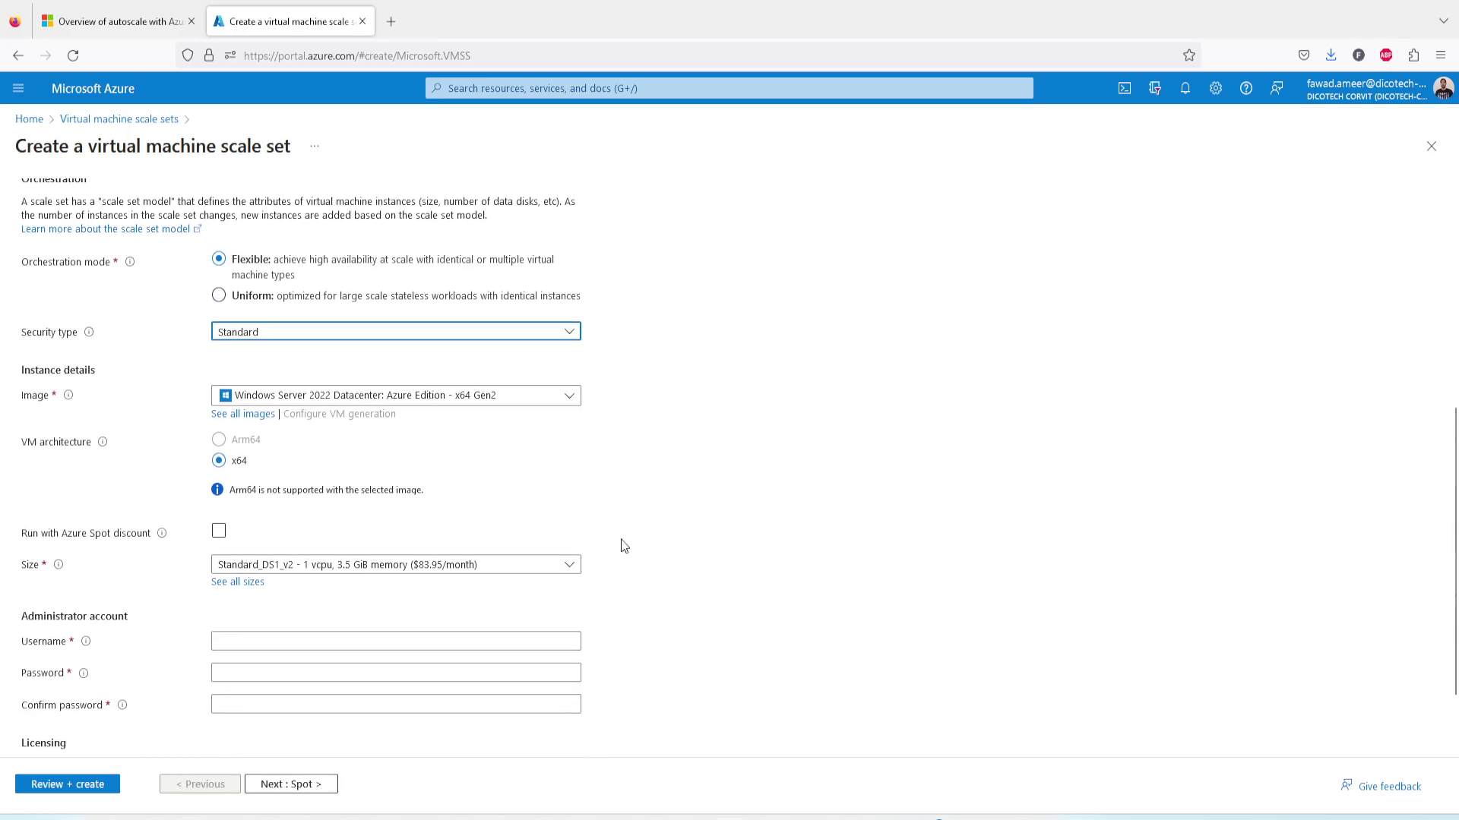
scroll(728, 529, down, 1)
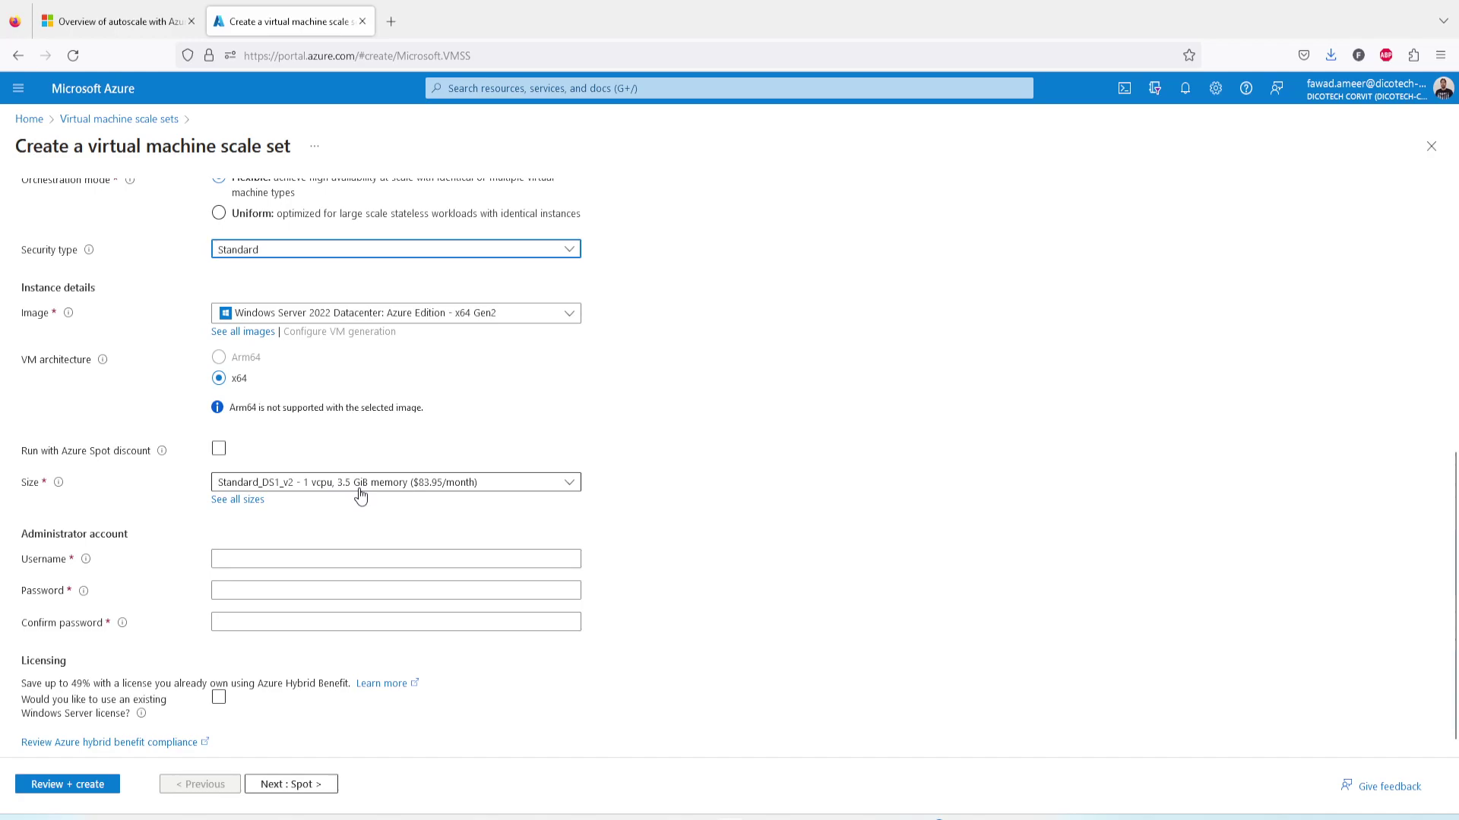
click(436, 487)
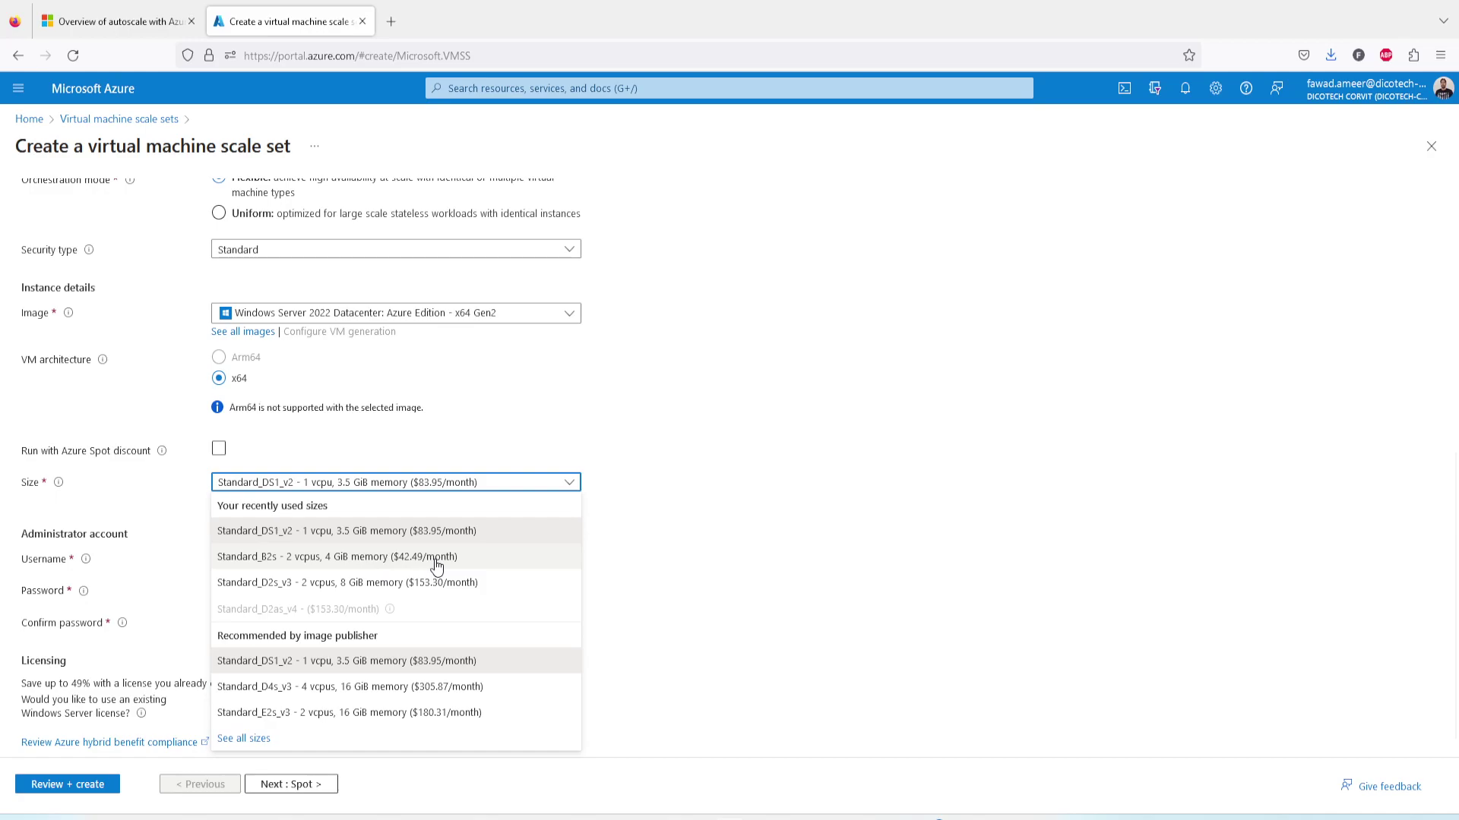
click(330, 562)
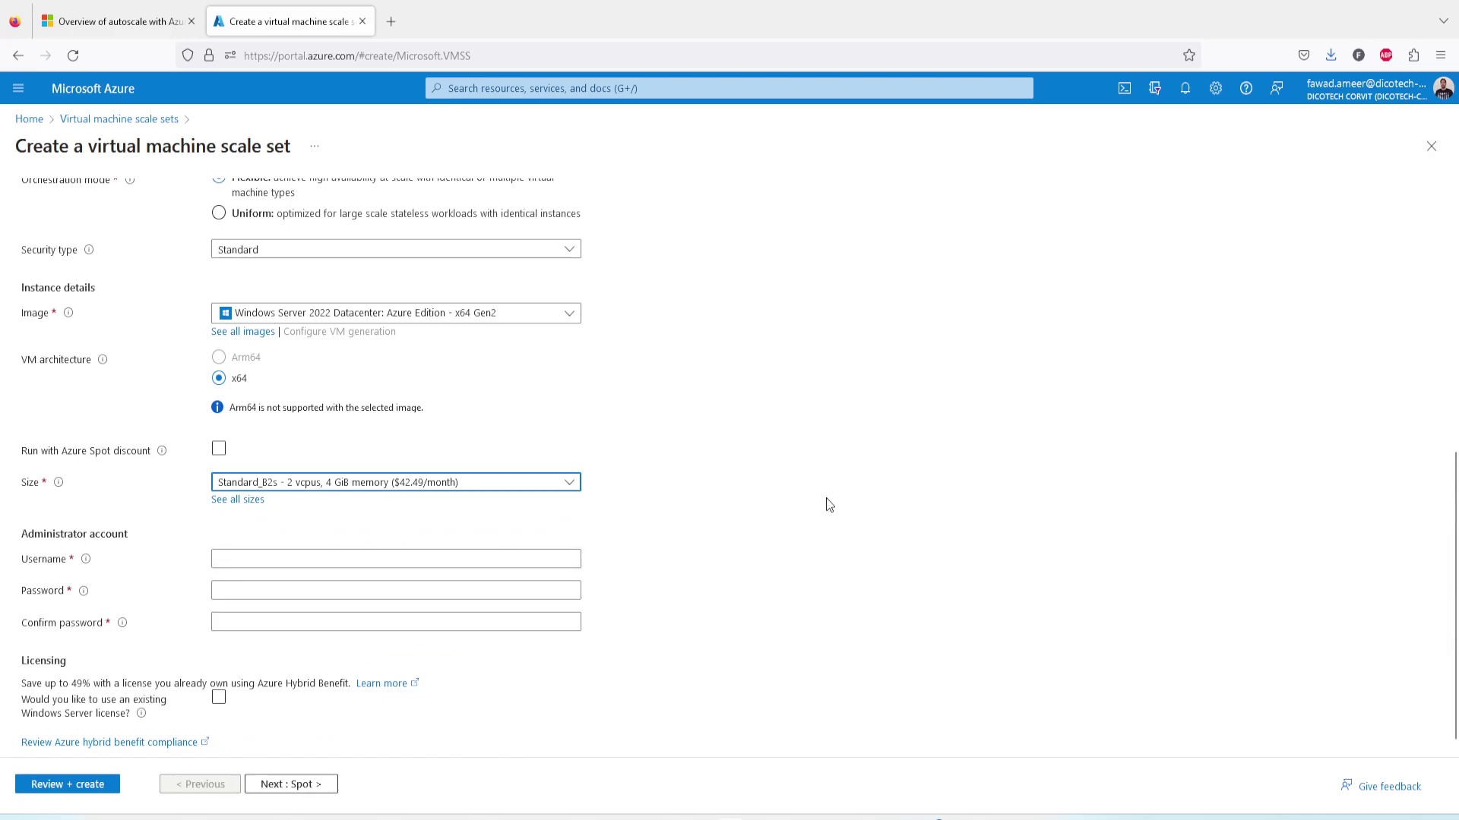
- Fill in the administrator account's username, then enter and confirm the account password
click(413, 558)
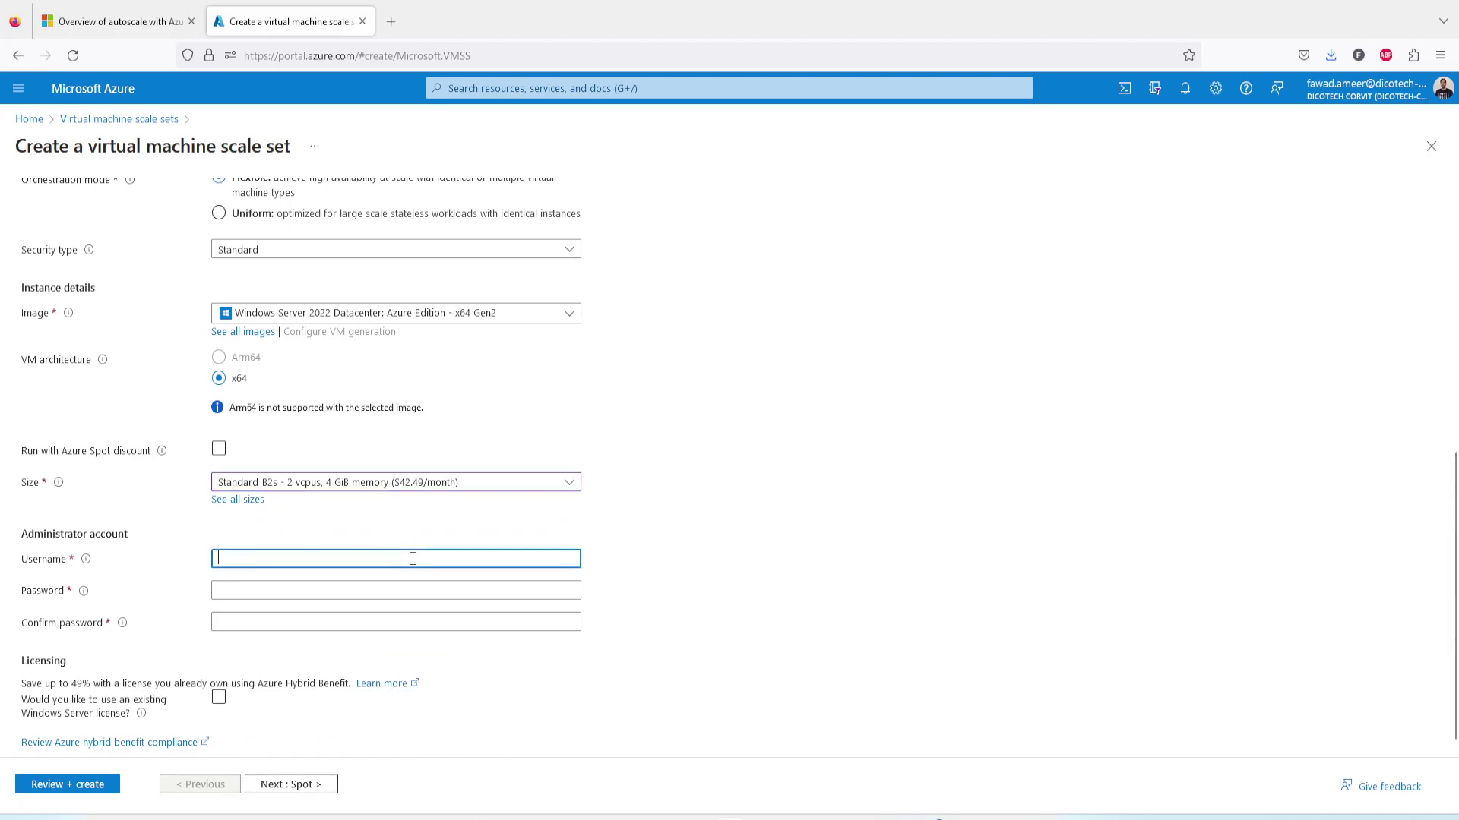
text(fawad)
key(Tab)
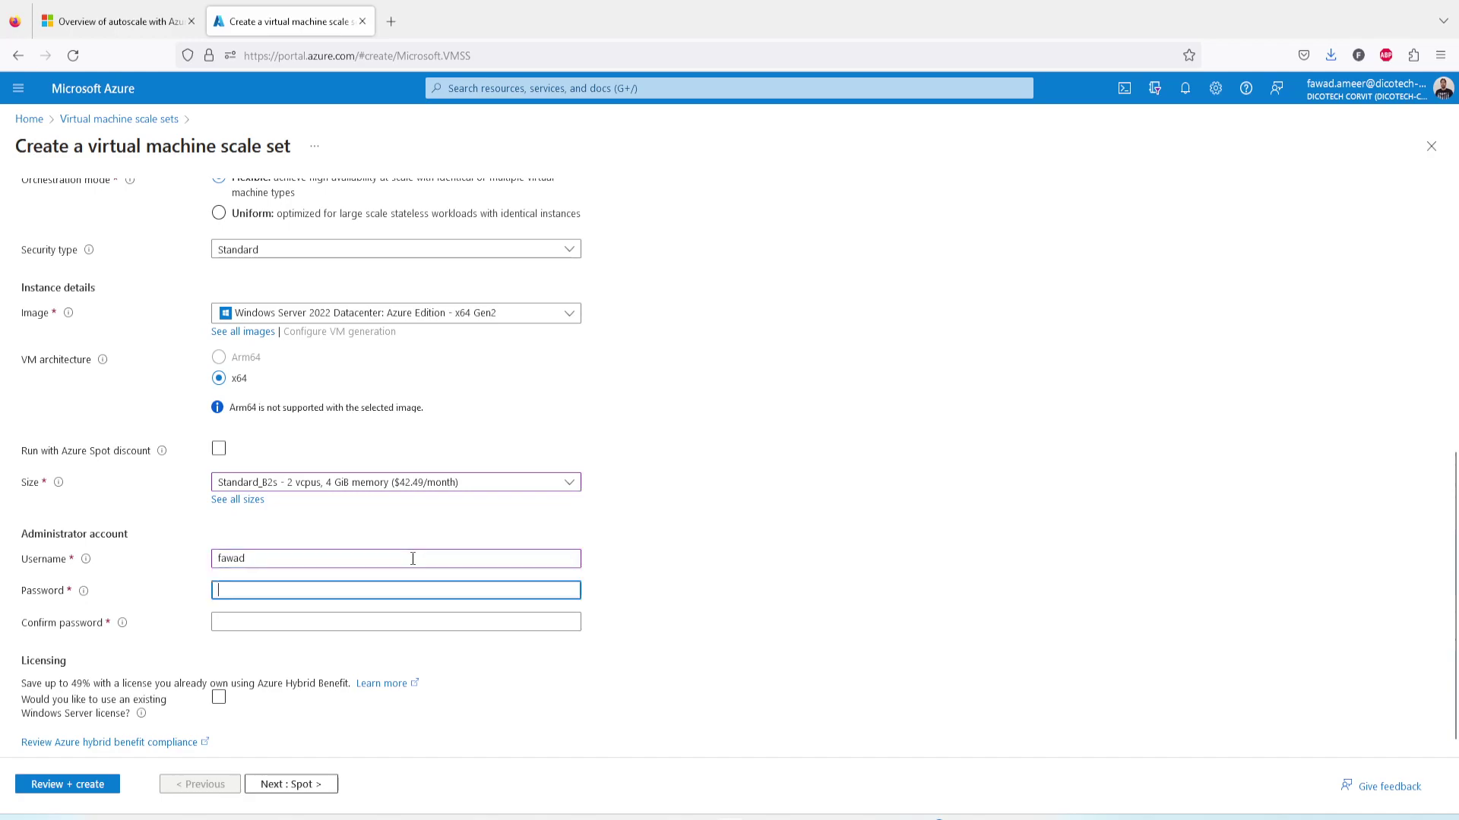
text(••)
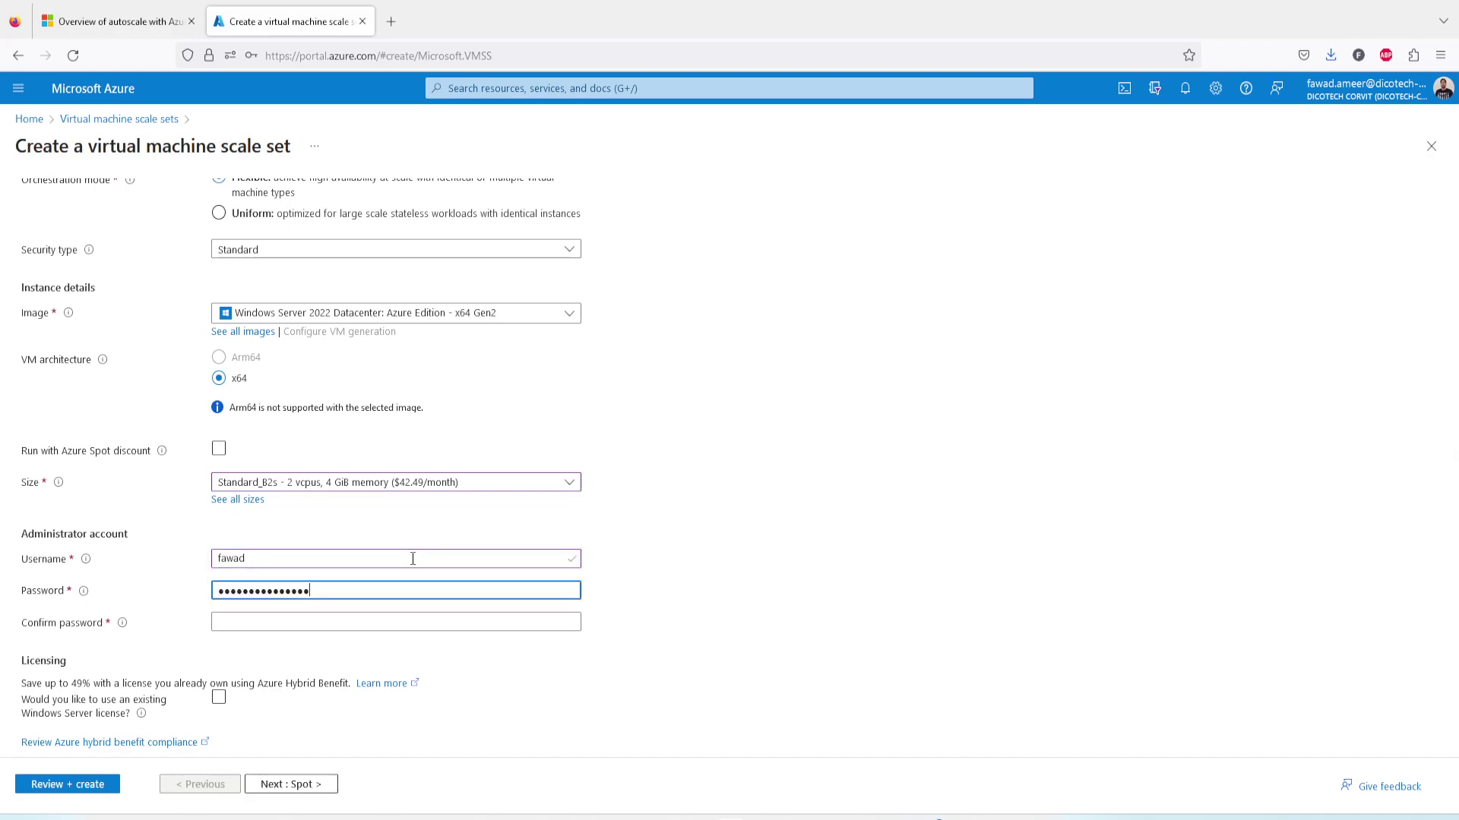
key(Tab)
text(•••••••••••)
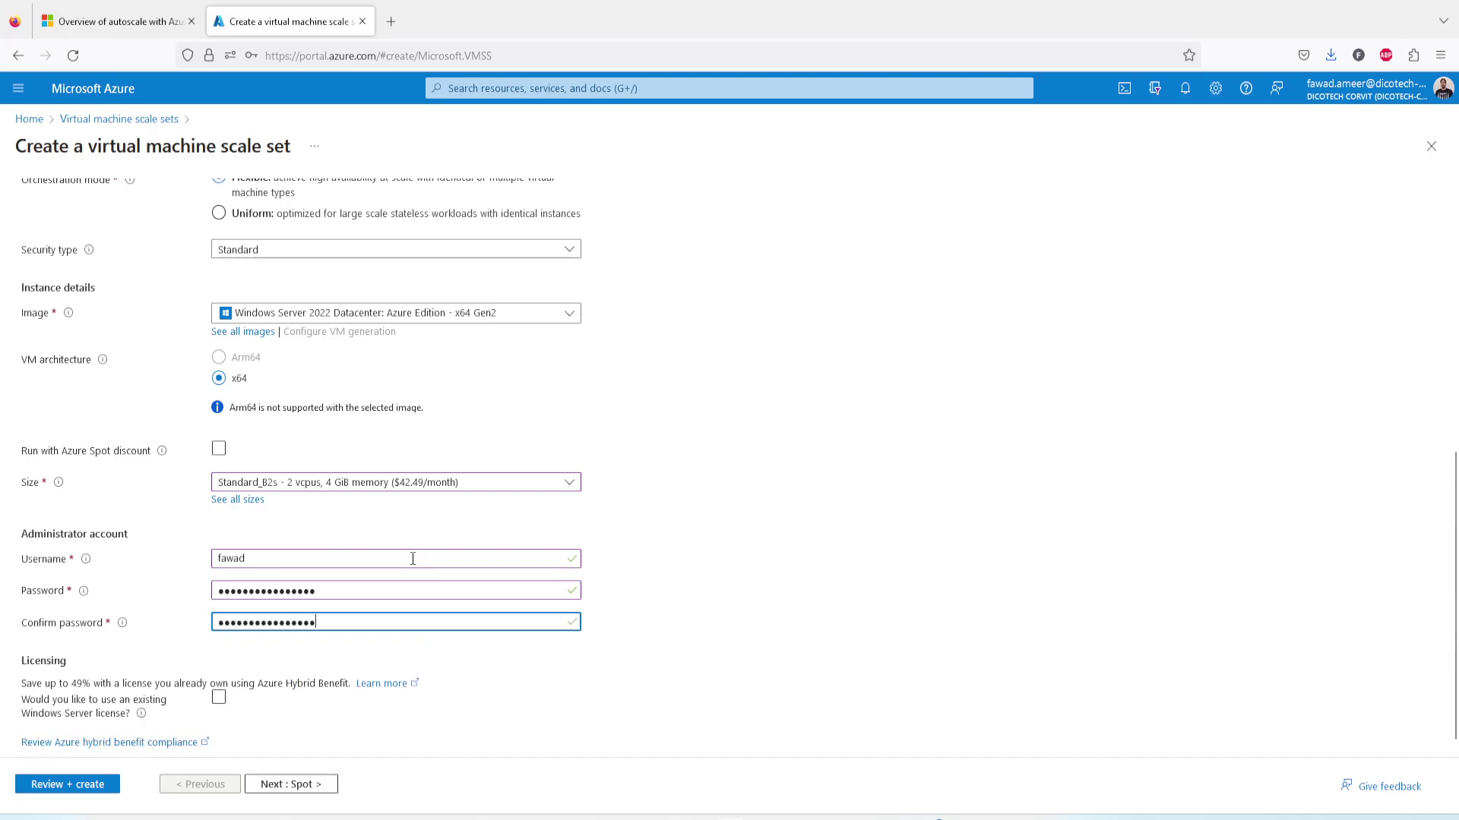
- Choose to use an existing Windows Server license and confirm eligibility for Azure Hybrid Benefit
scroll(357, 608, down, 1)
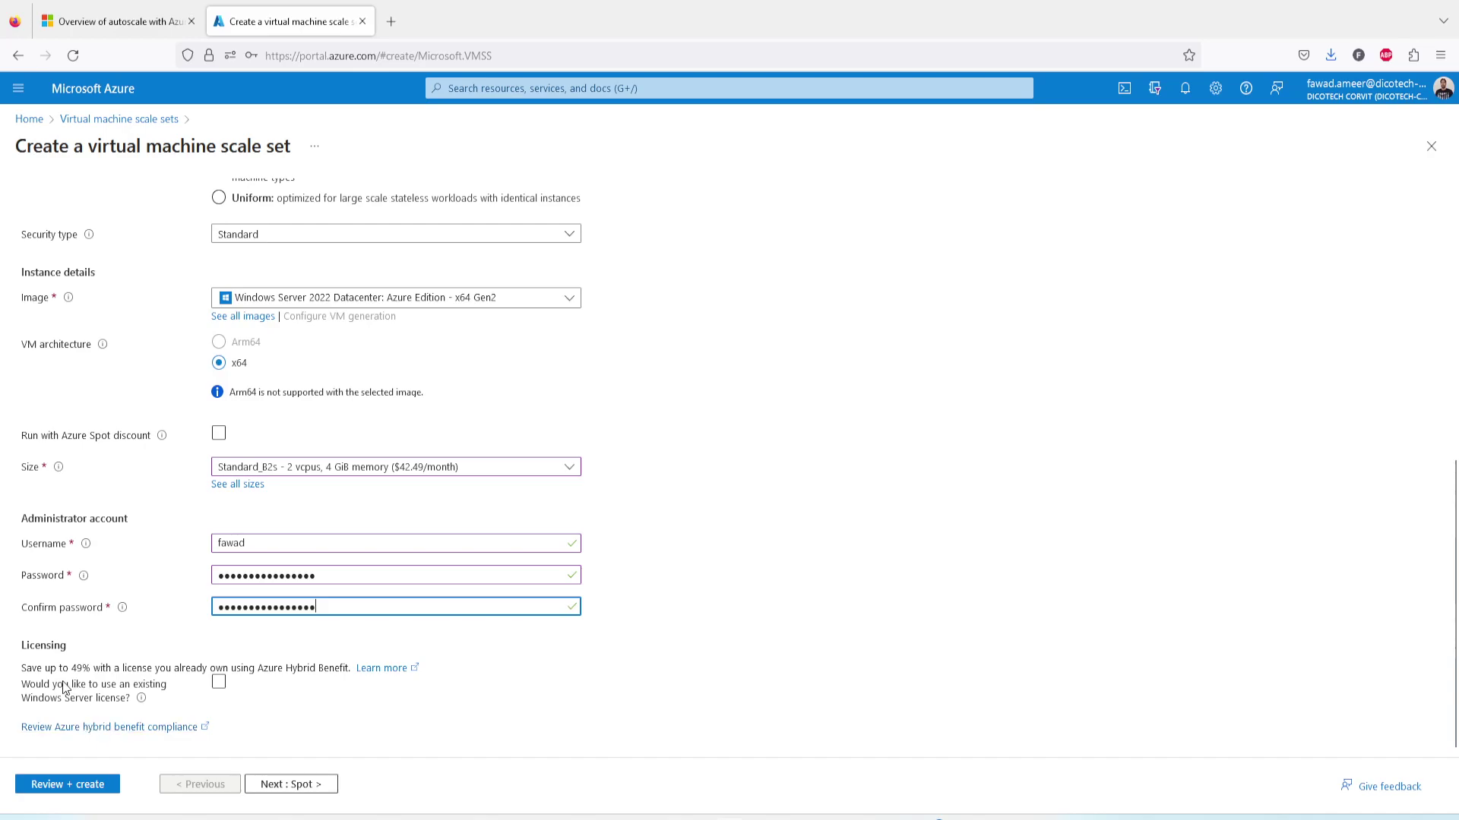
click(226, 684)
scroll(220, 678, down, 2)
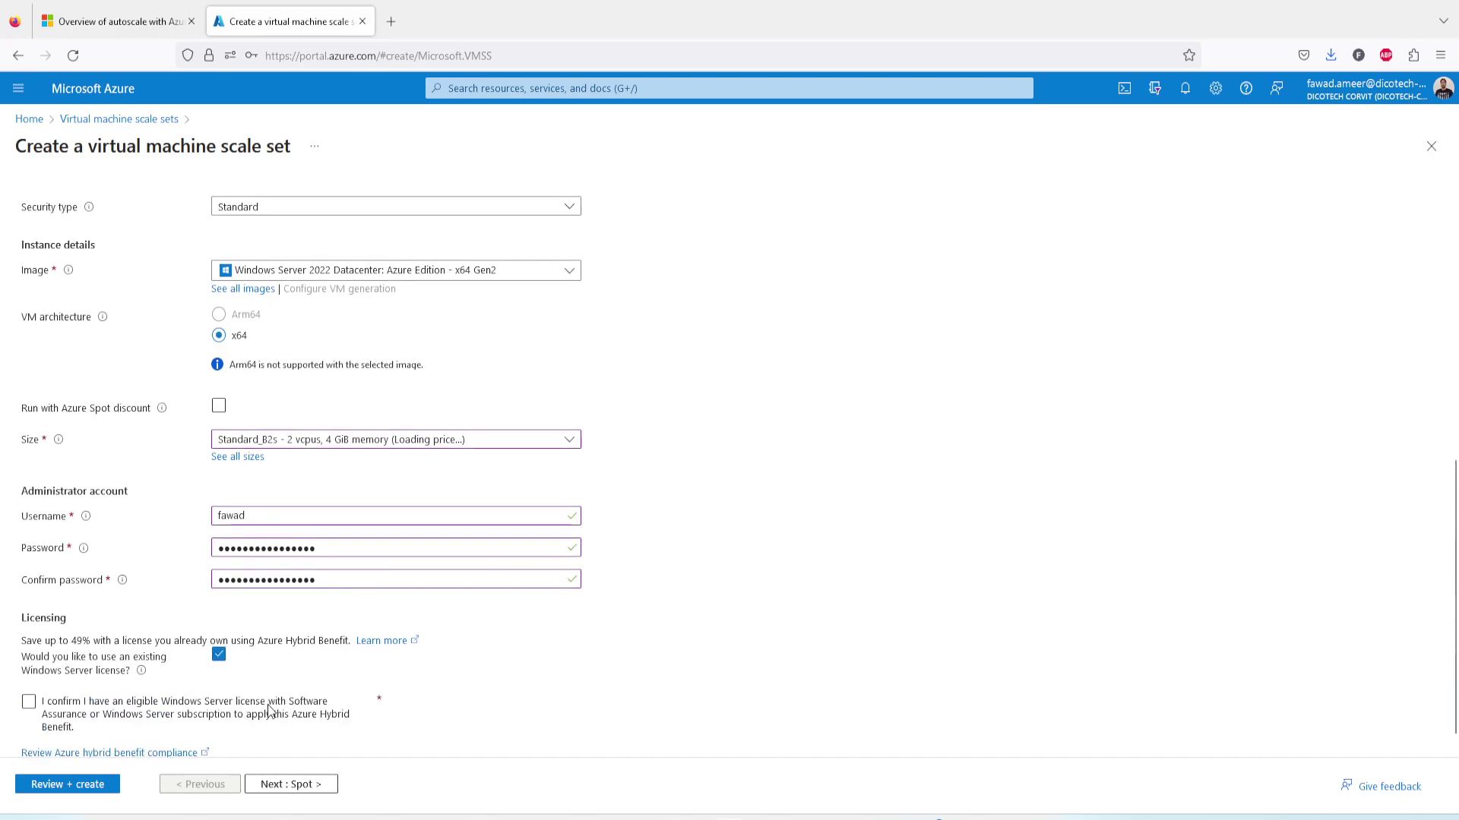
click(28, 677)
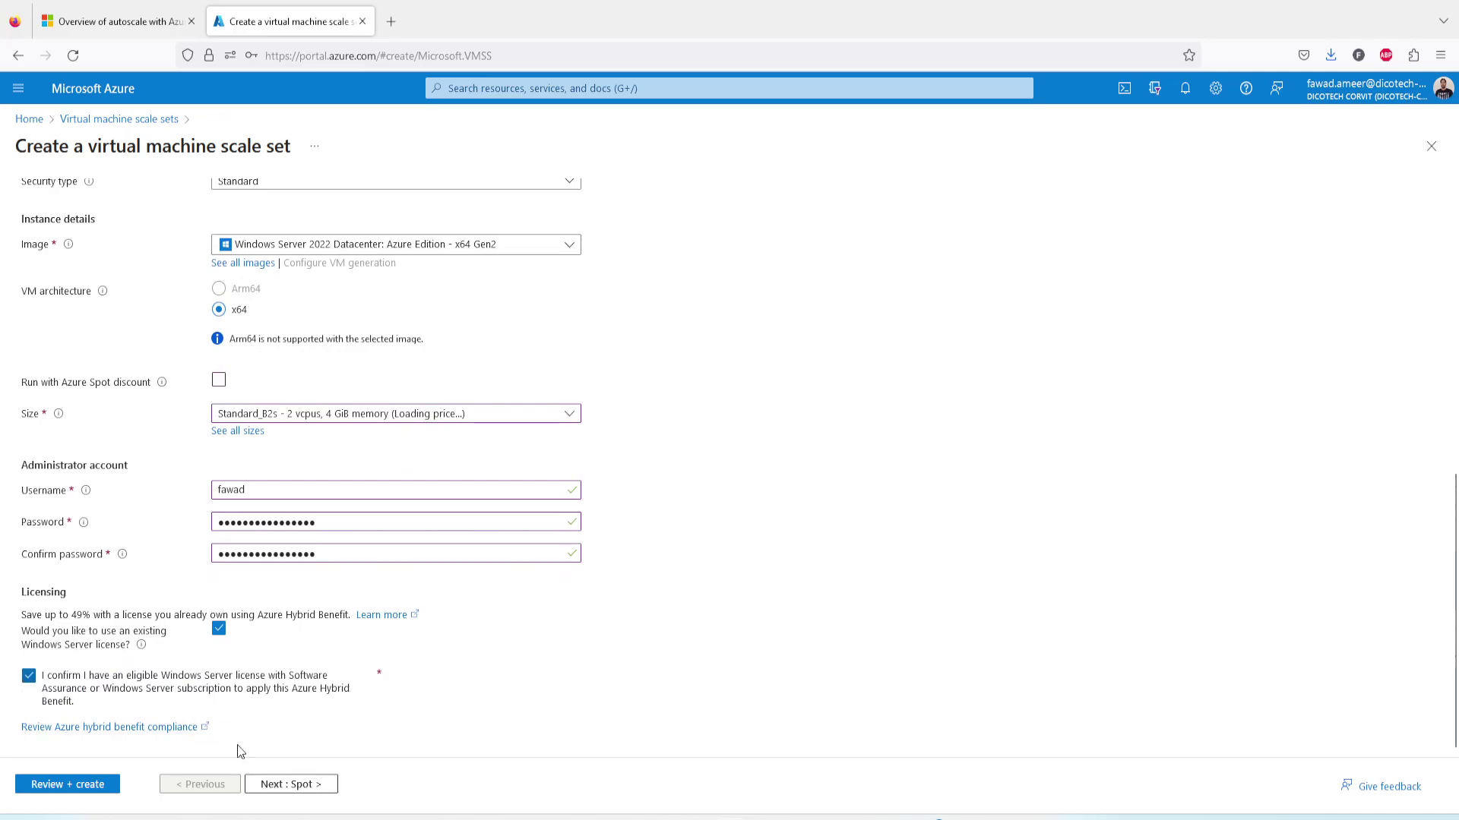
- Go through the Spot settings without changes and continue to the disk settings
click(289, 784)
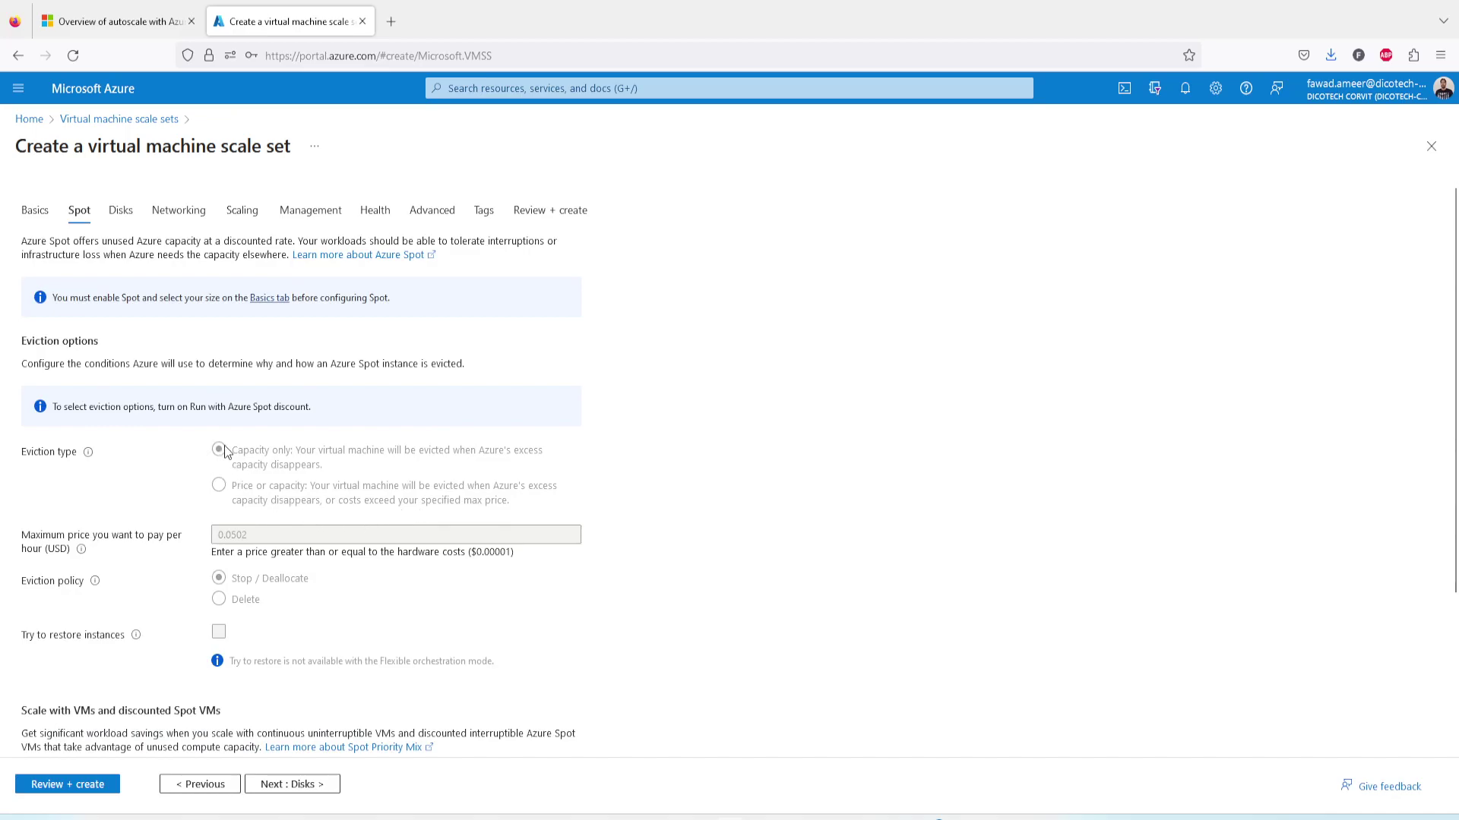
scroll(353, 536, down, 3)
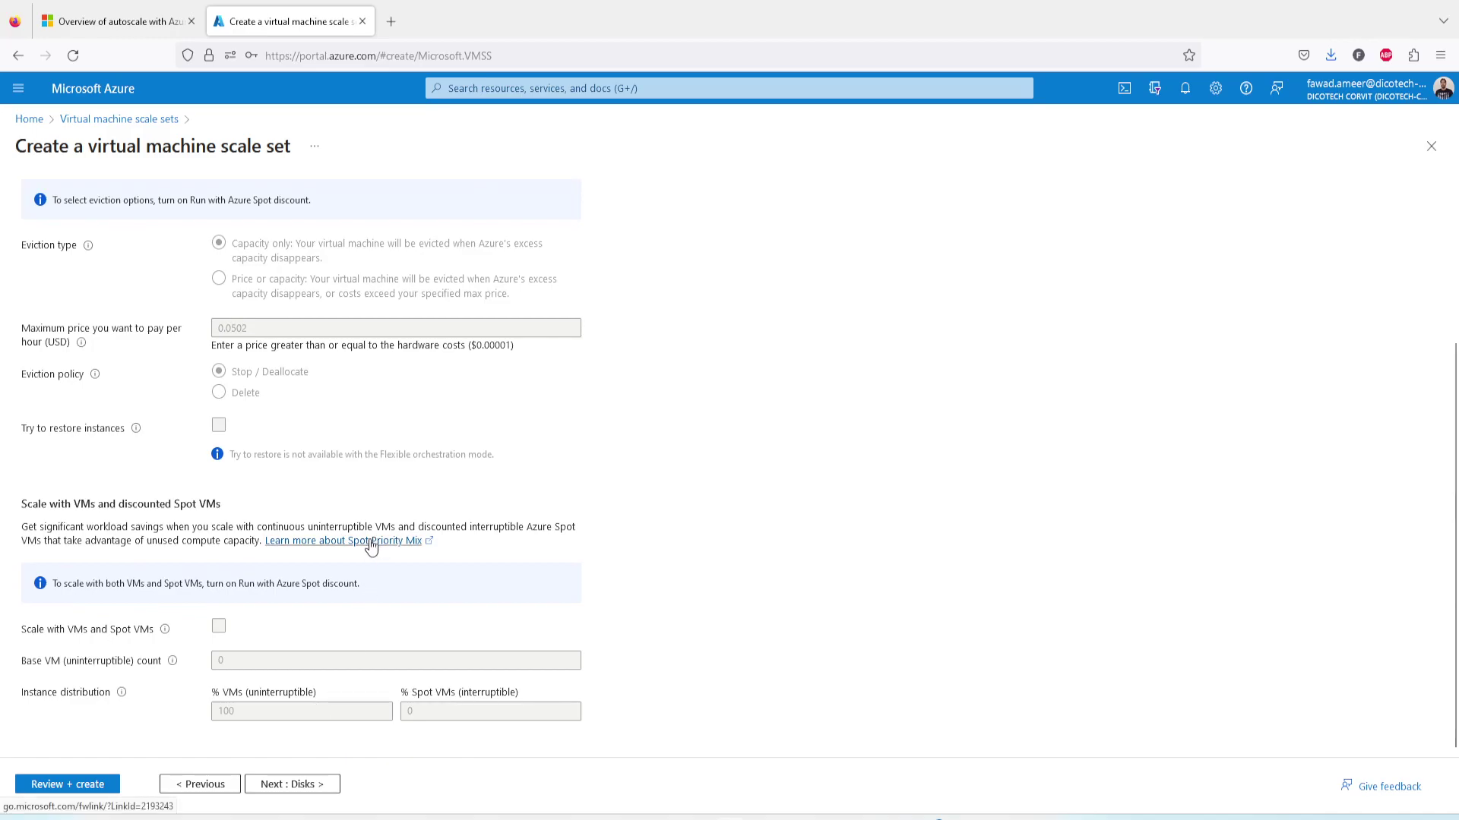
scroll(376, 544, up, 3)
scroll(370, 544, down, 2)
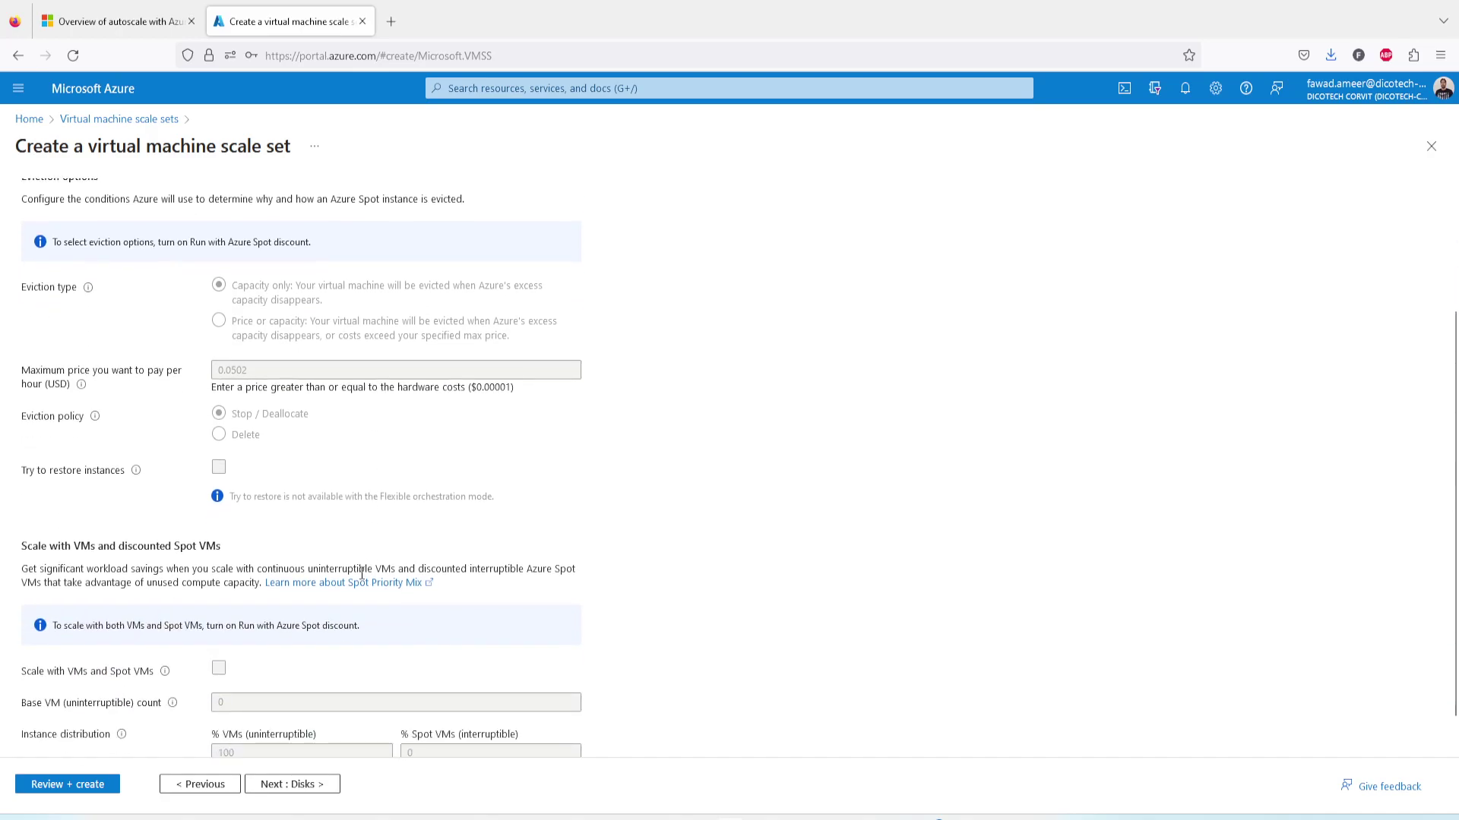
scroll(361, 572, down, 1)
click(313, 791)
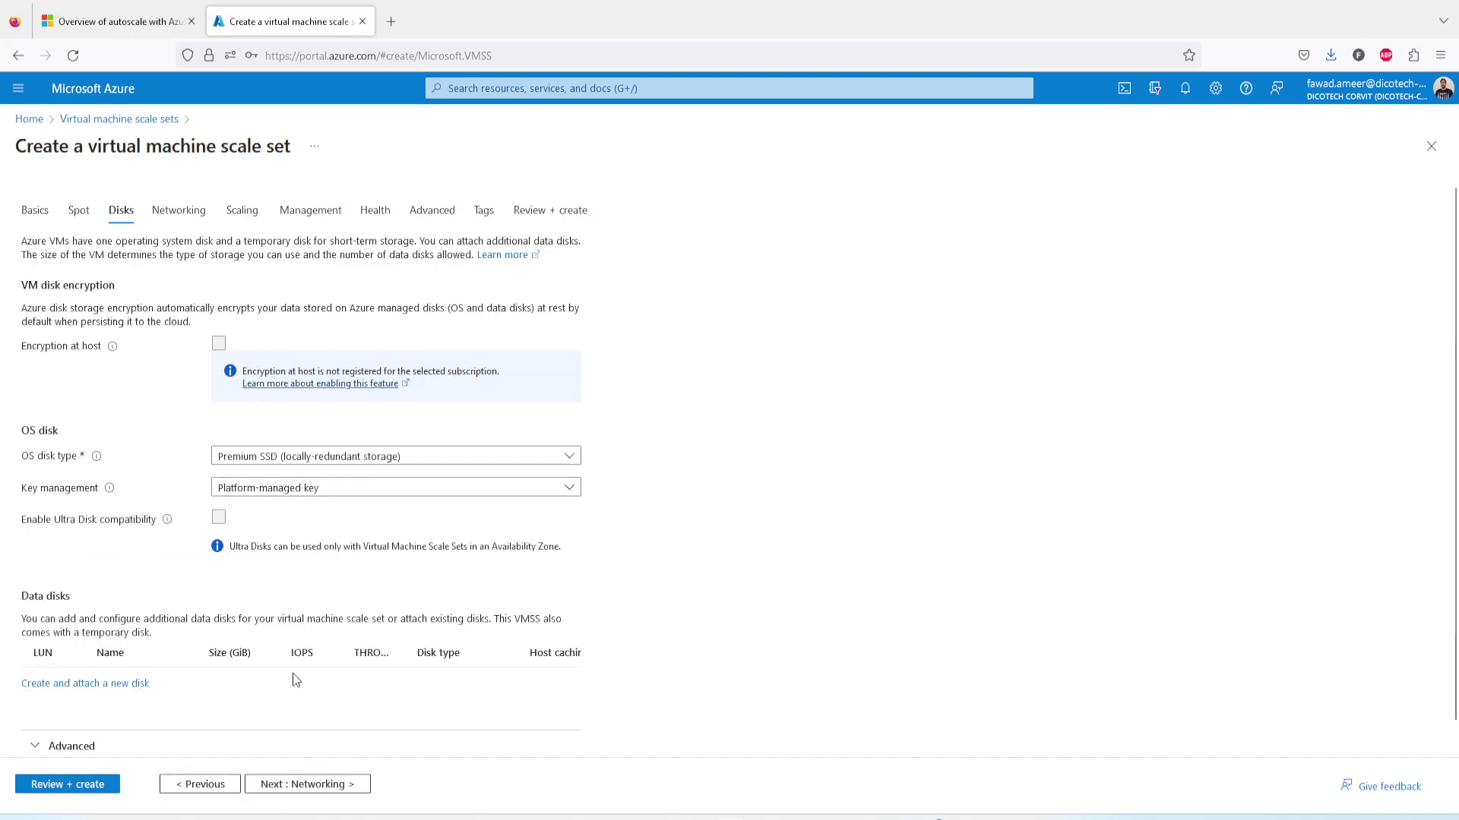
- Accept the default disk and networking settings, with no load balancing, and continue to the scaling settings
scroll(307, 663, down, 1)
click(307, 790)
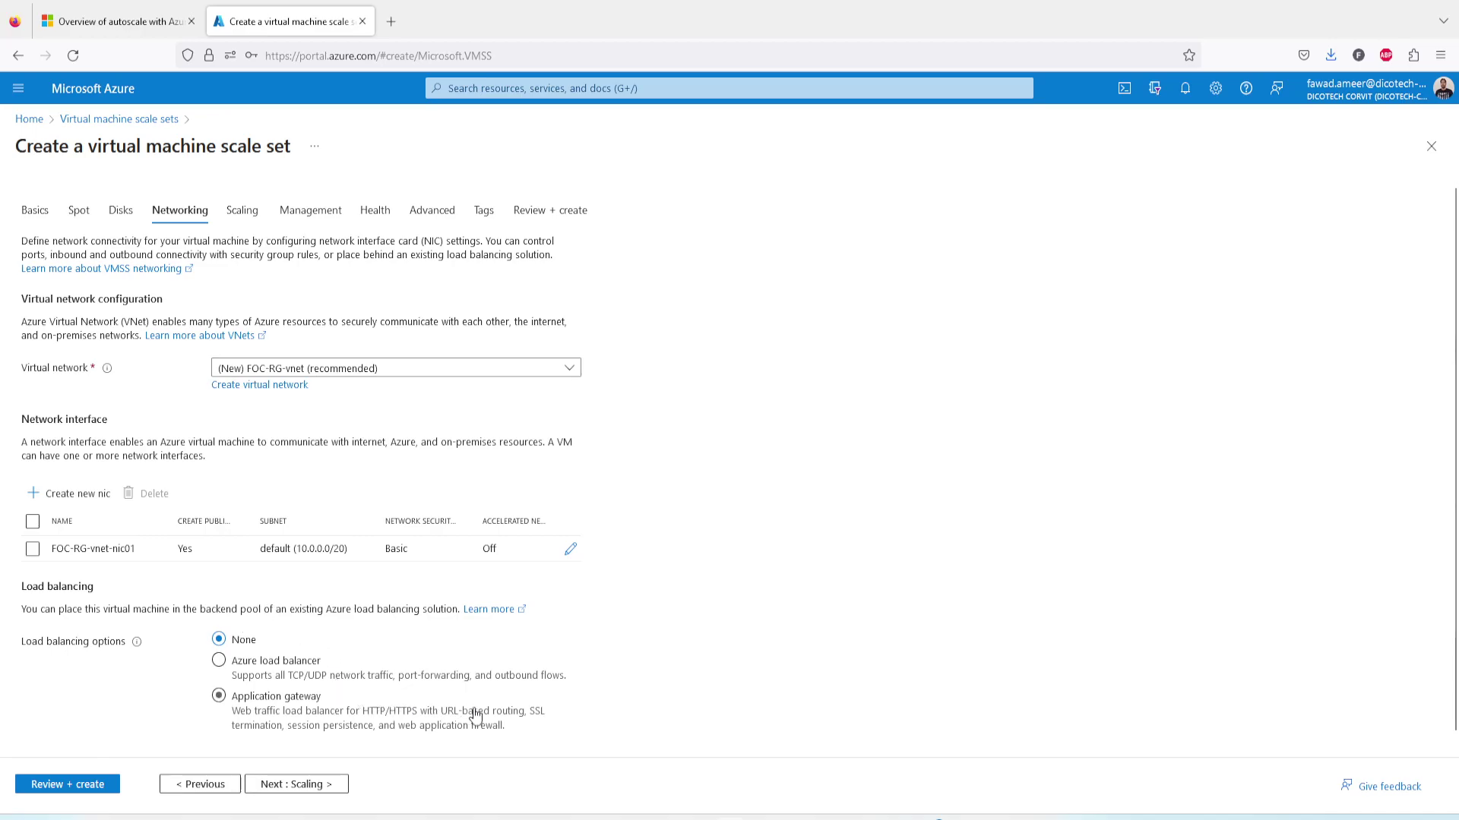
scroll(669, 696, down, 1)
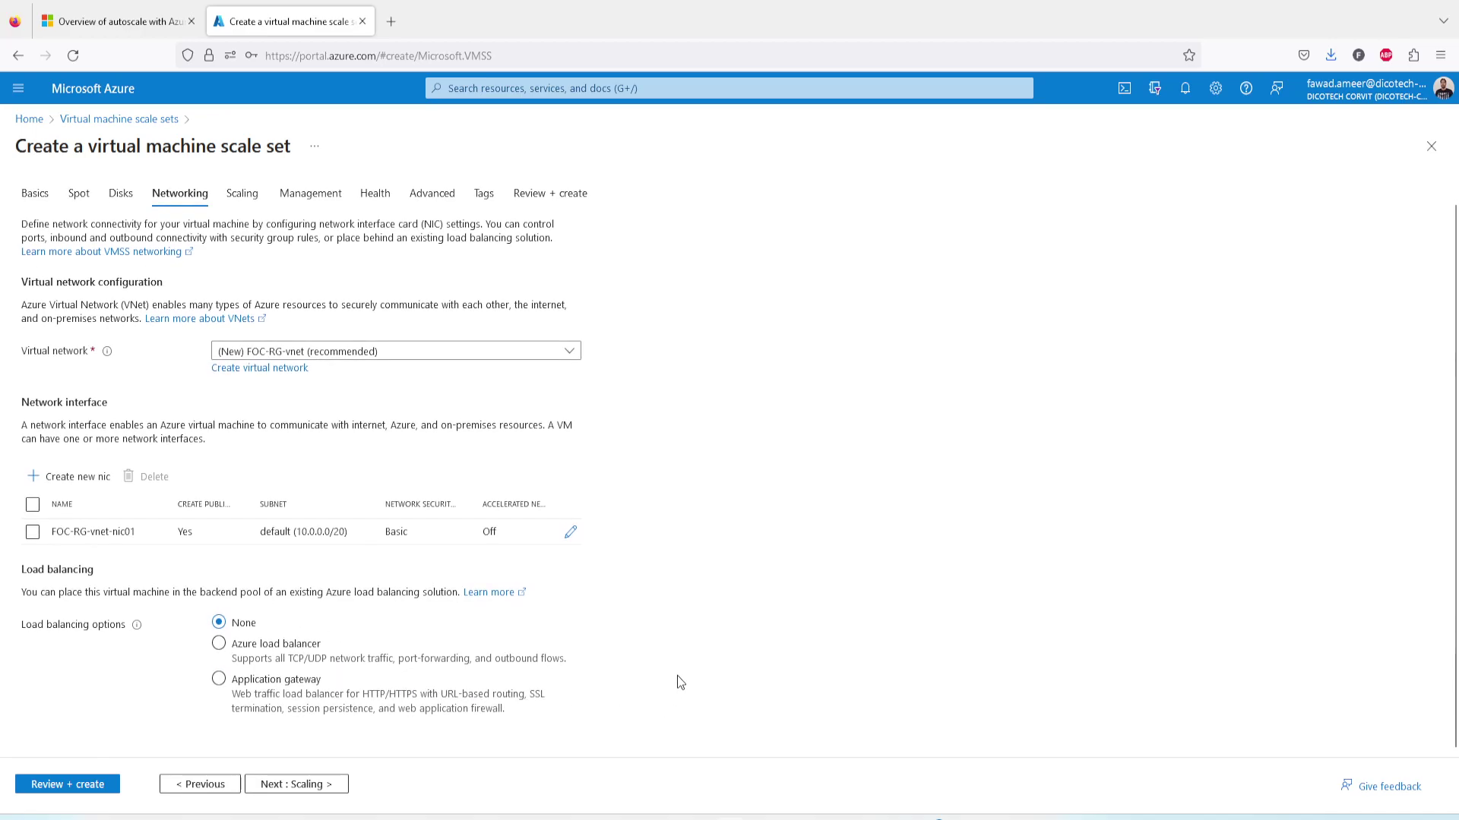
click(325, 789)
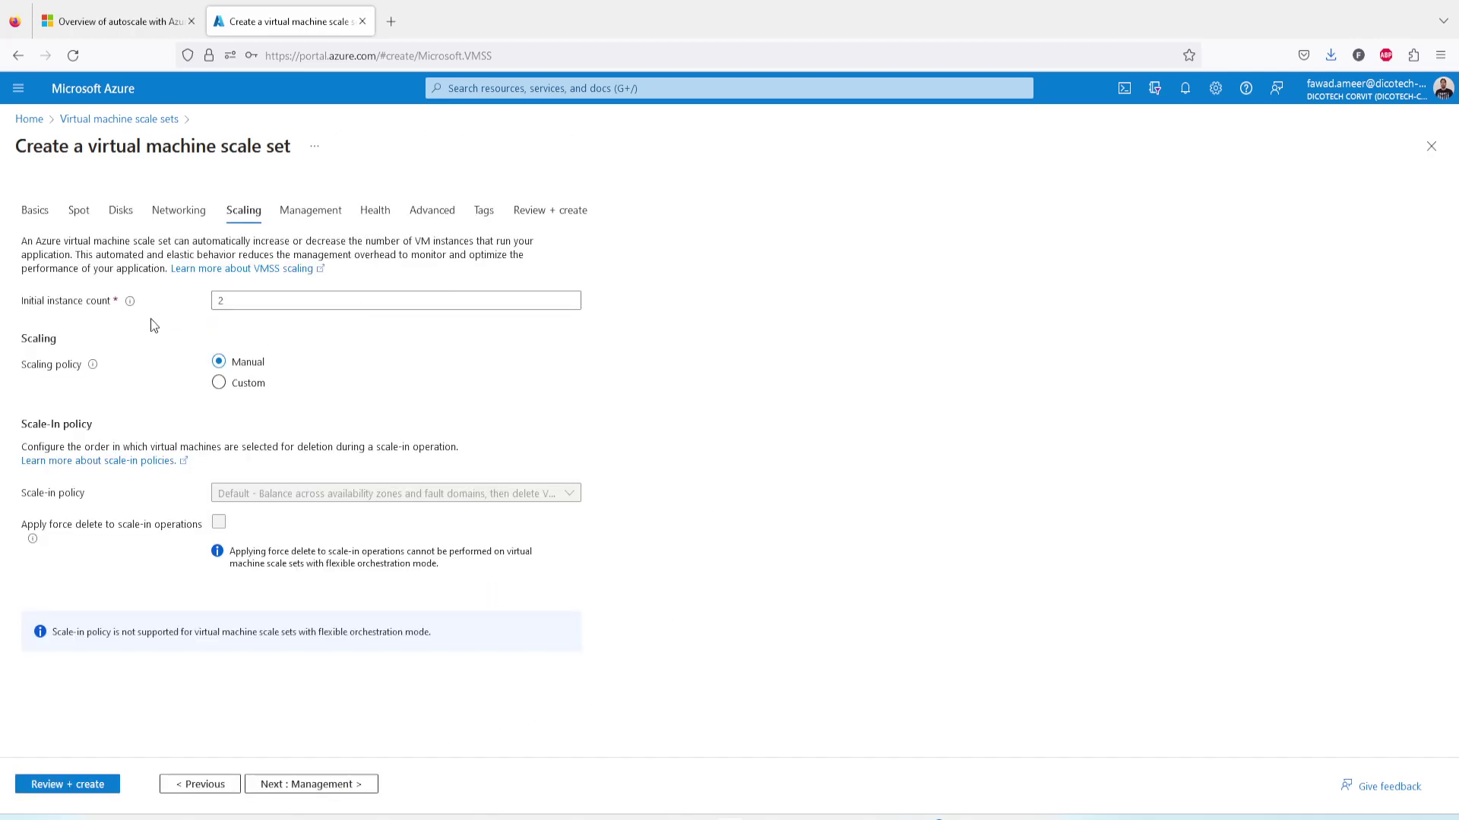
- Set the scaling policy to Custom
mouse_move(131, 303)
click(220, 385)
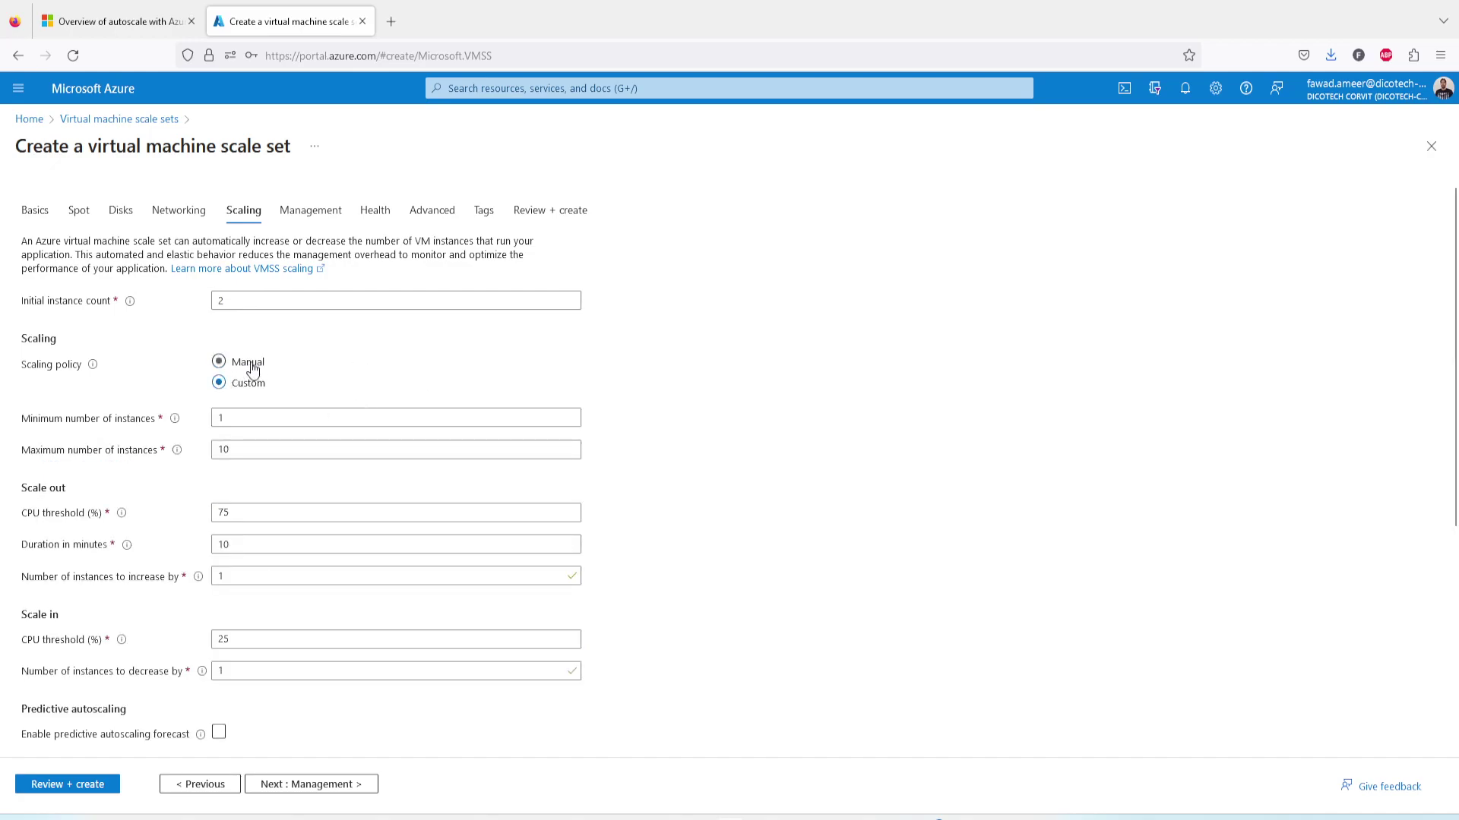
click(232, 368)
click(246, 382)
- Examine the maximum number of instances, the scale-out CPU threshold and the number of instances to increase by
double_click(247, 449)
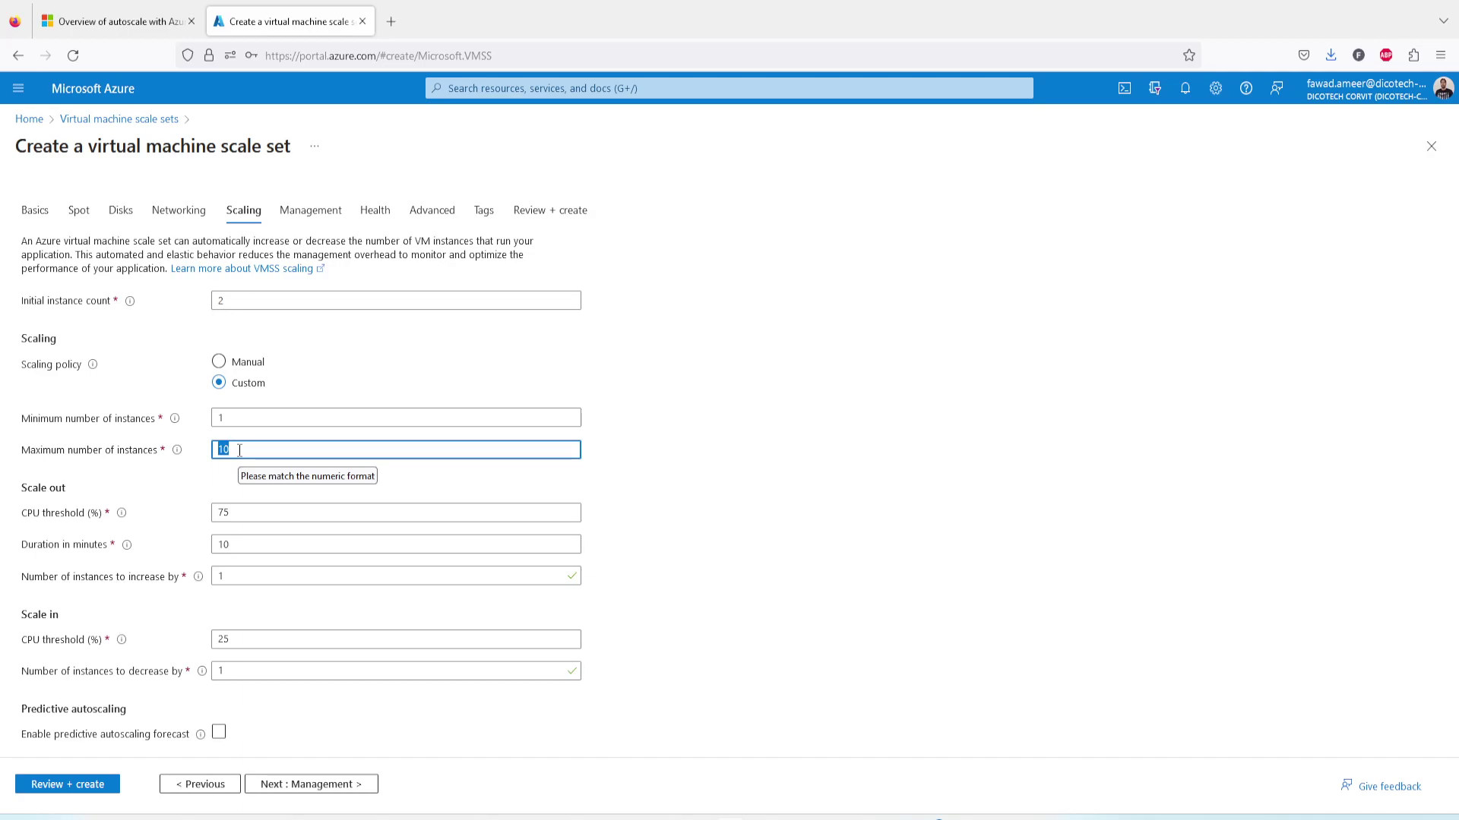
click(238, 511)
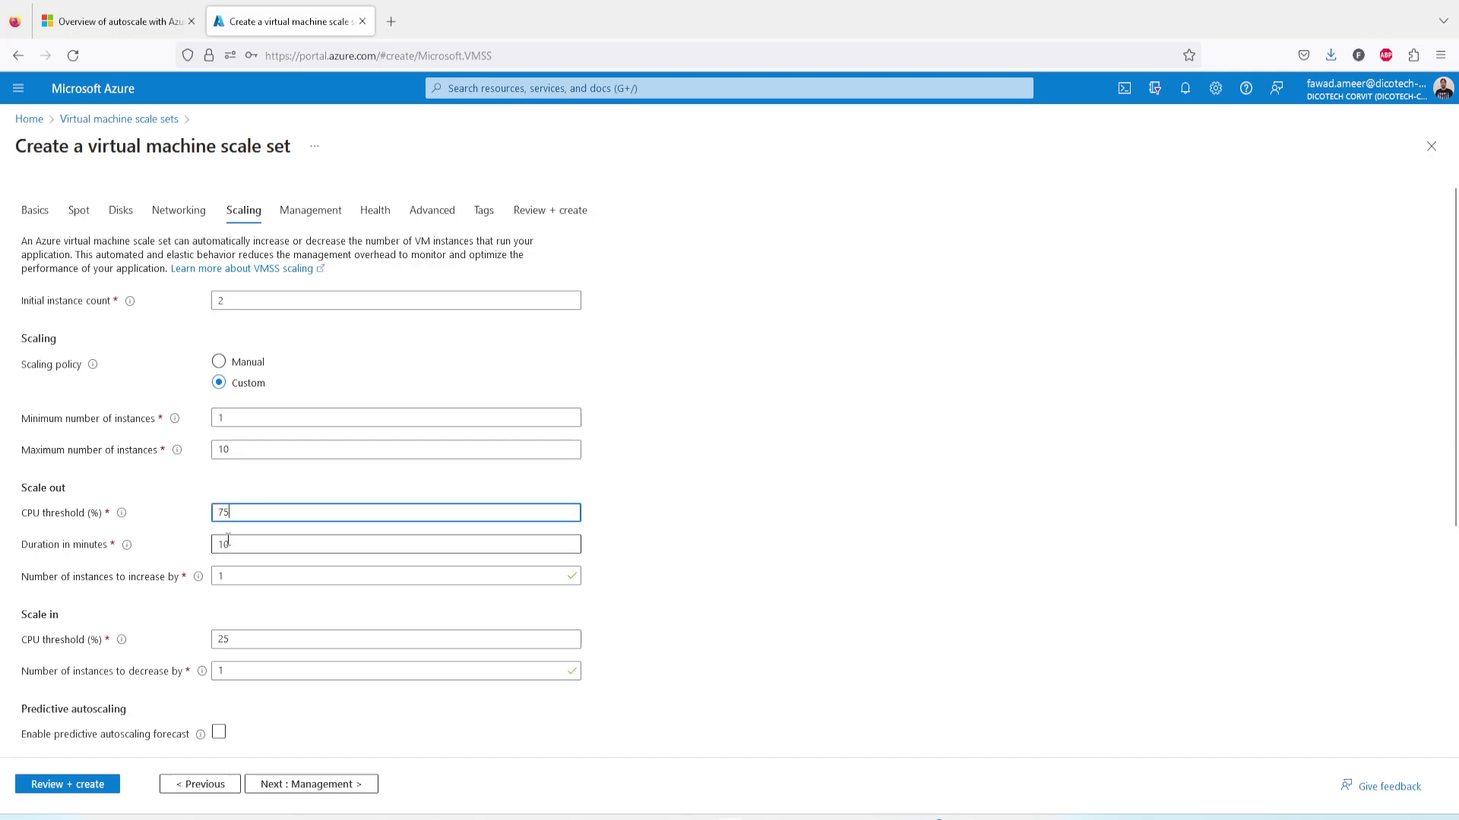
double_click(231, 513)
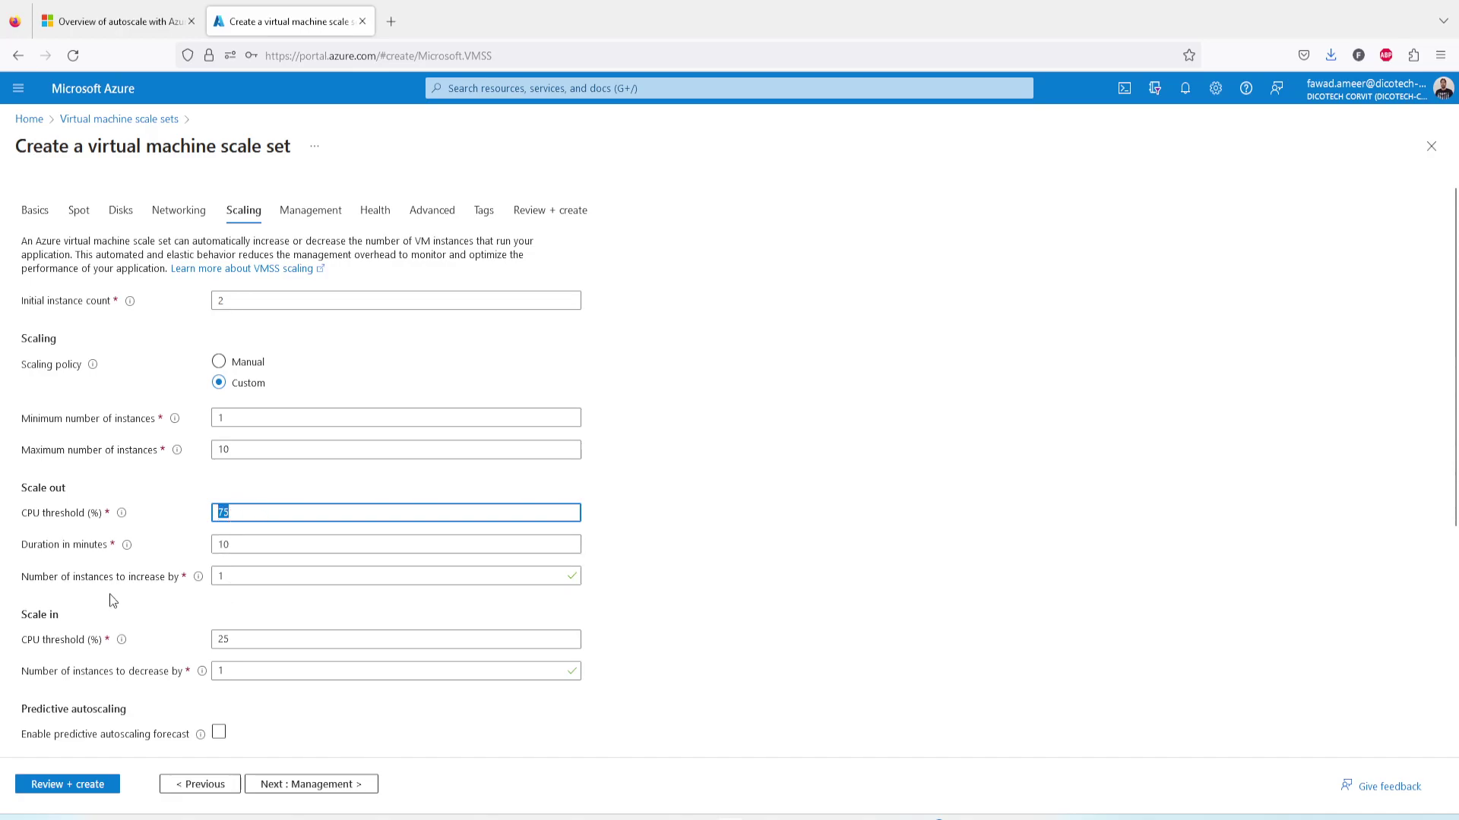
click(232, 575)
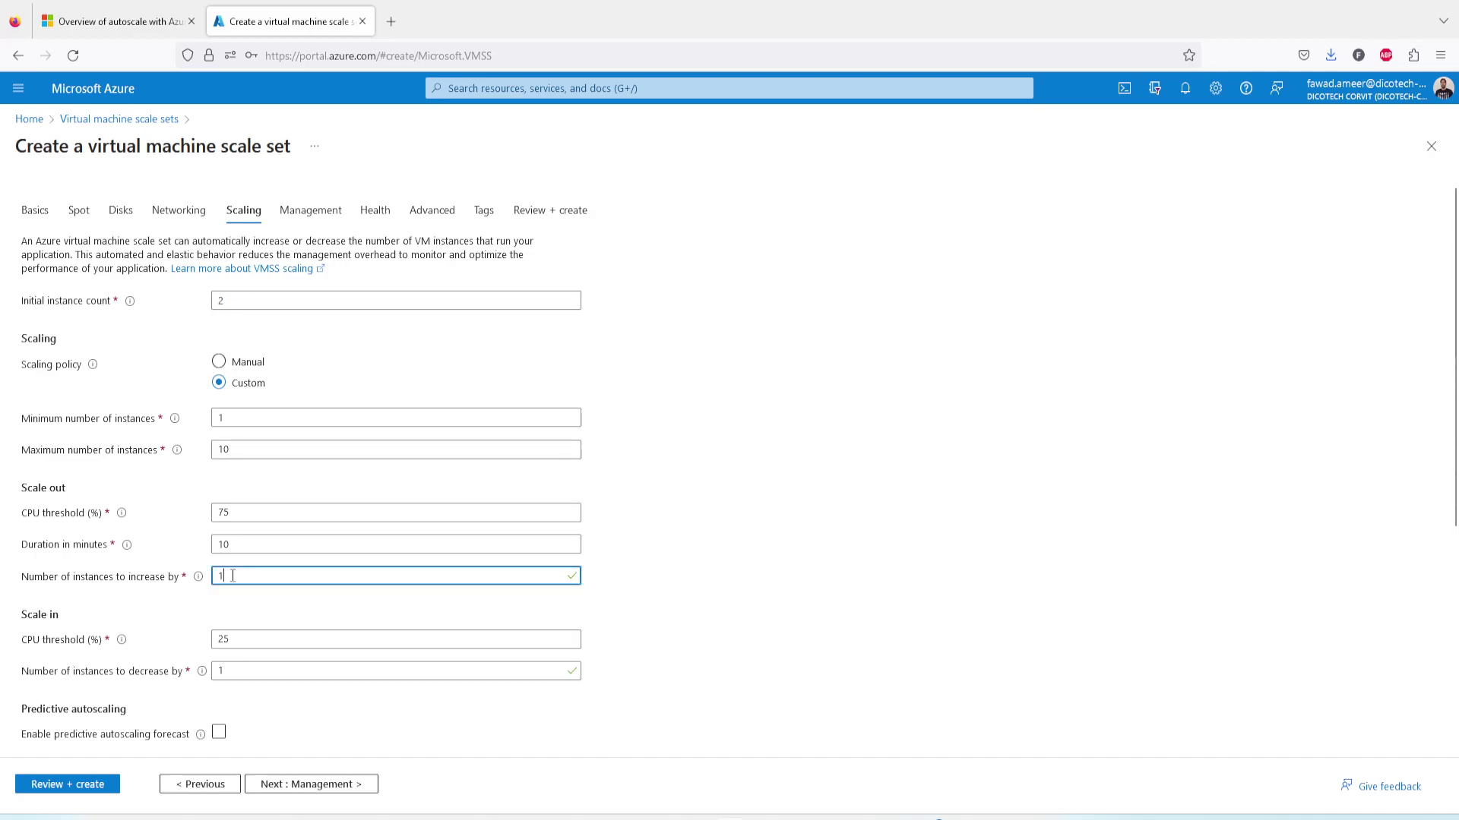
key(ctrl+a)
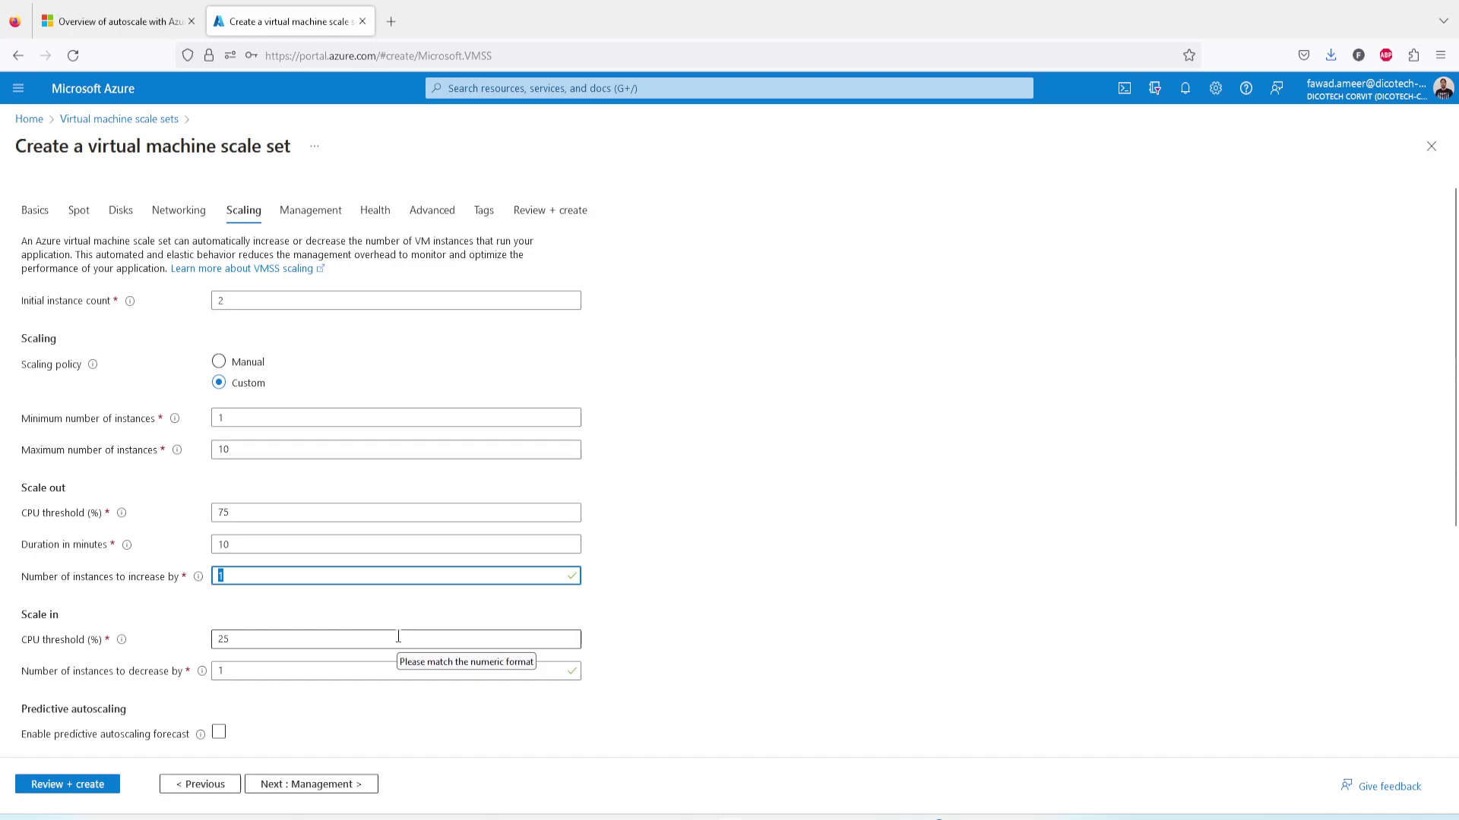
- Try 3 as the scale-out number of instances to increase by and restore it to 1
text(3)
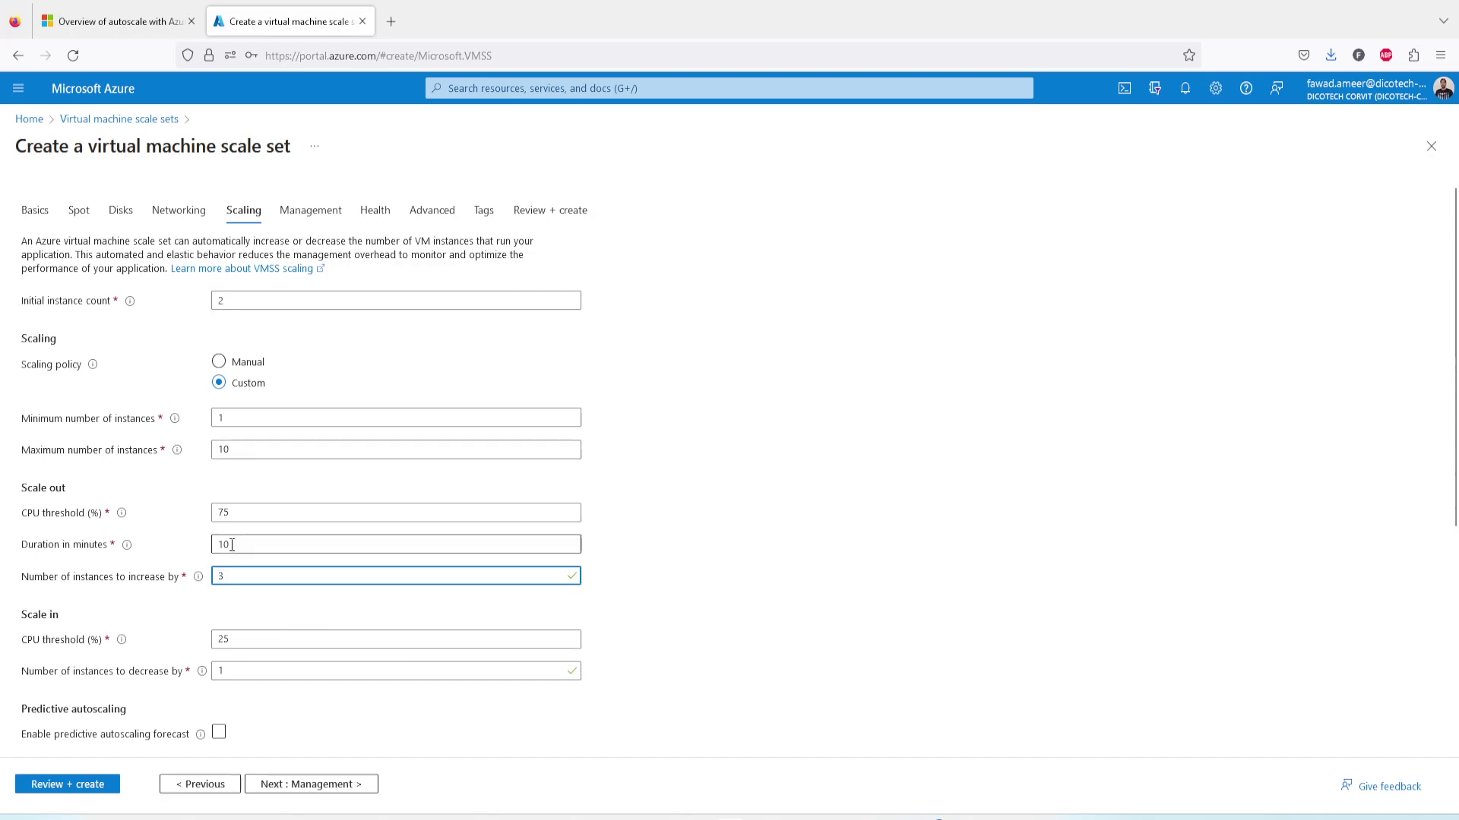
click(235, 512)
key(ctrl+a)
click(235, 545)
click(217, 576)
key(ctrl+a)
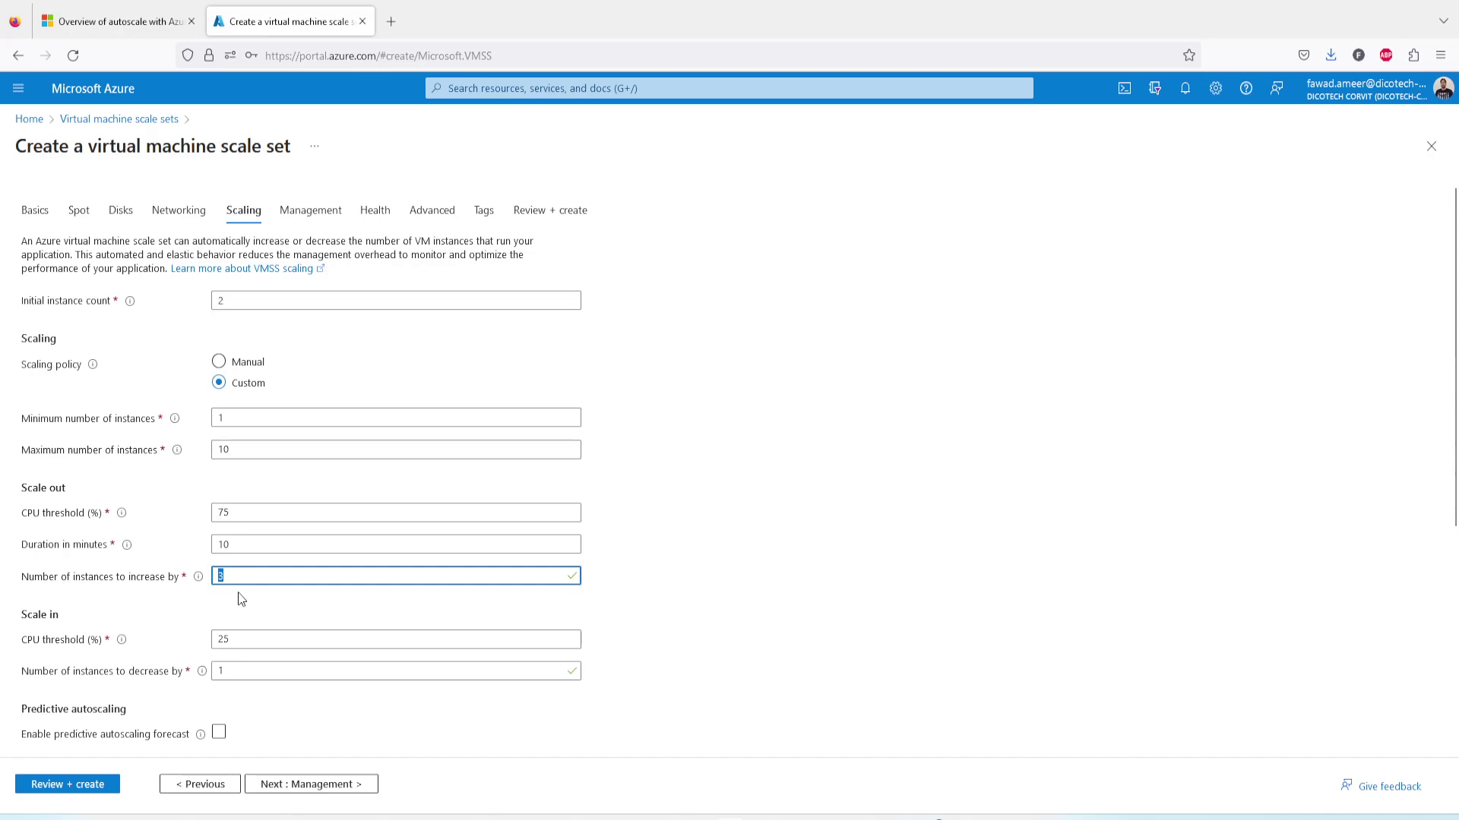
text(1)
- Examine the scale-out CPU threshold, duration in minutes and number of instances to increase by
click(227, 512)
key(ctrl+a)
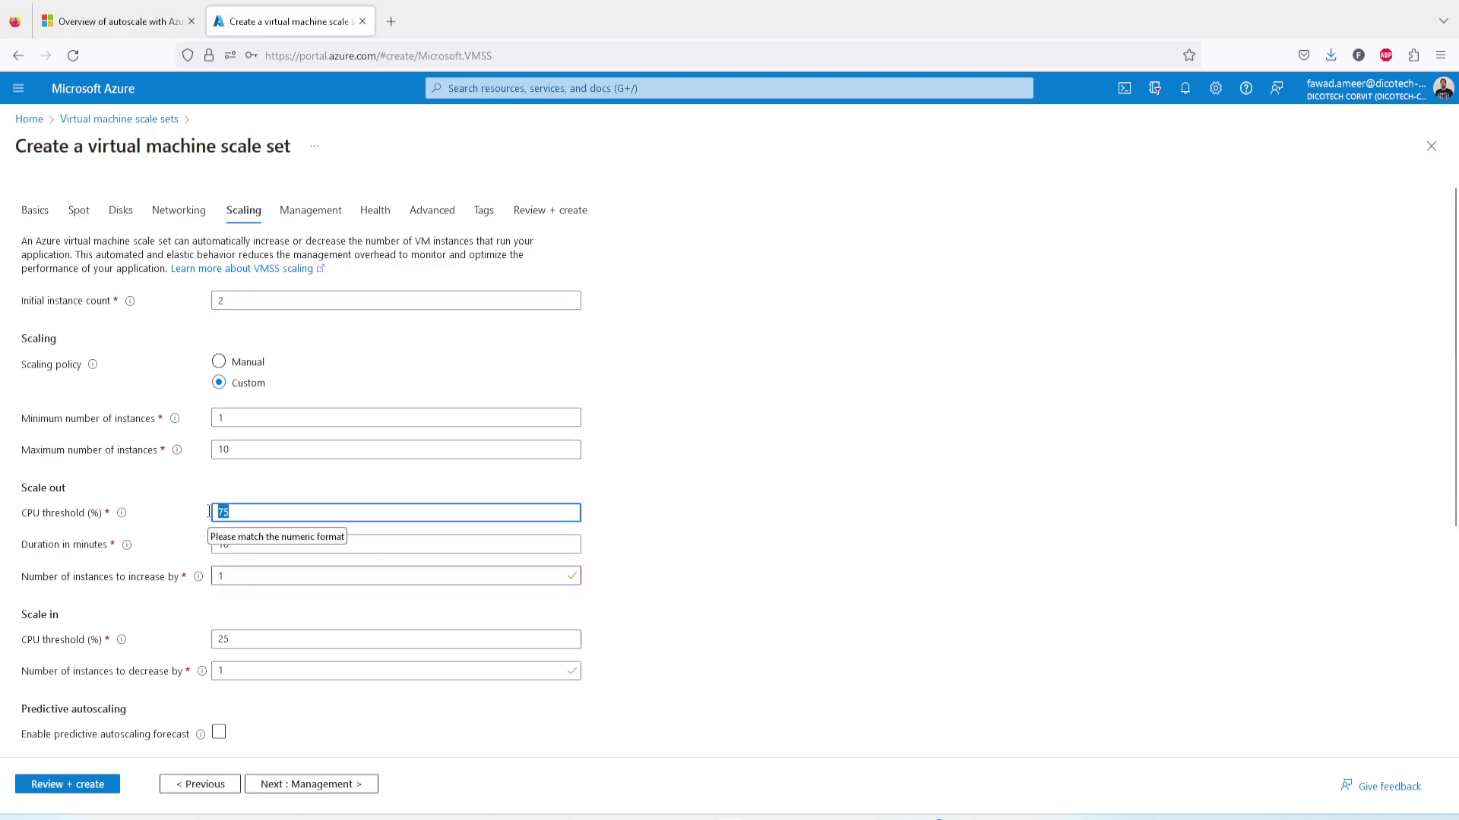
click(215, 545)
key(ctrl+a)
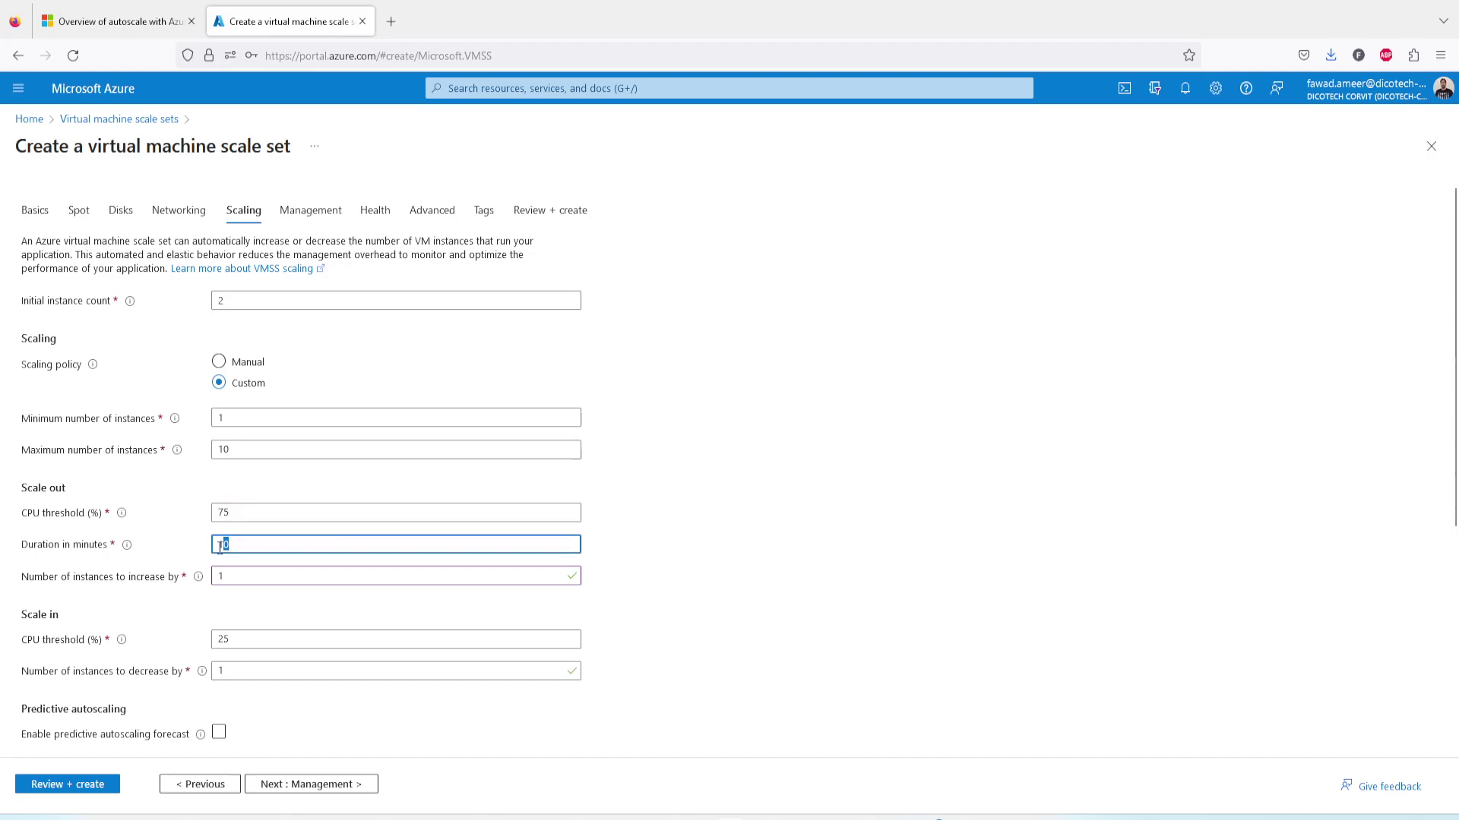
click(222, 577)
key(ctrl+a)
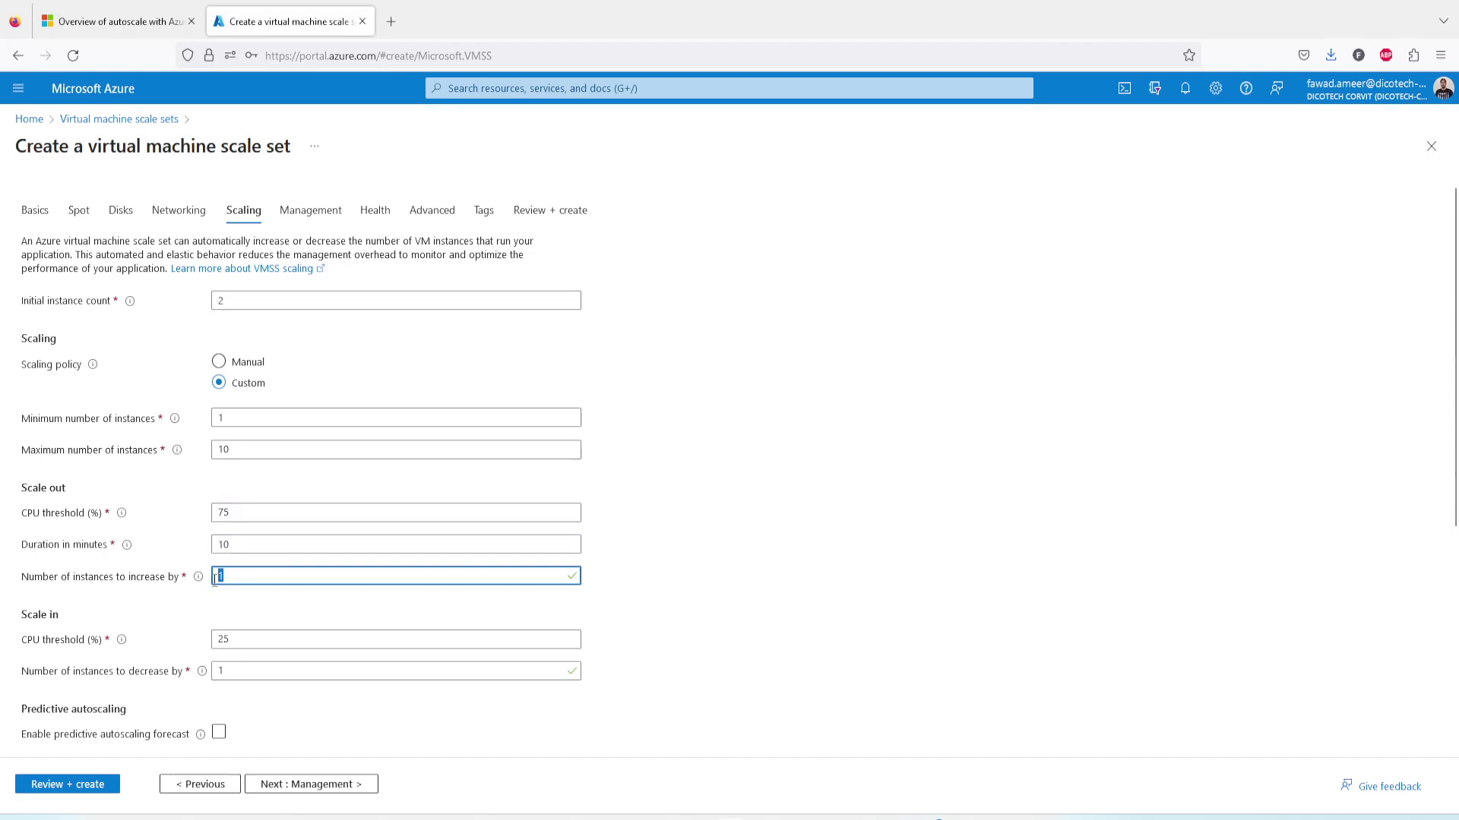
click(240, 609)
- Examine the scale-in CPU threshold and the number of instances to decrease by
scroll(240, 609, down, 2)
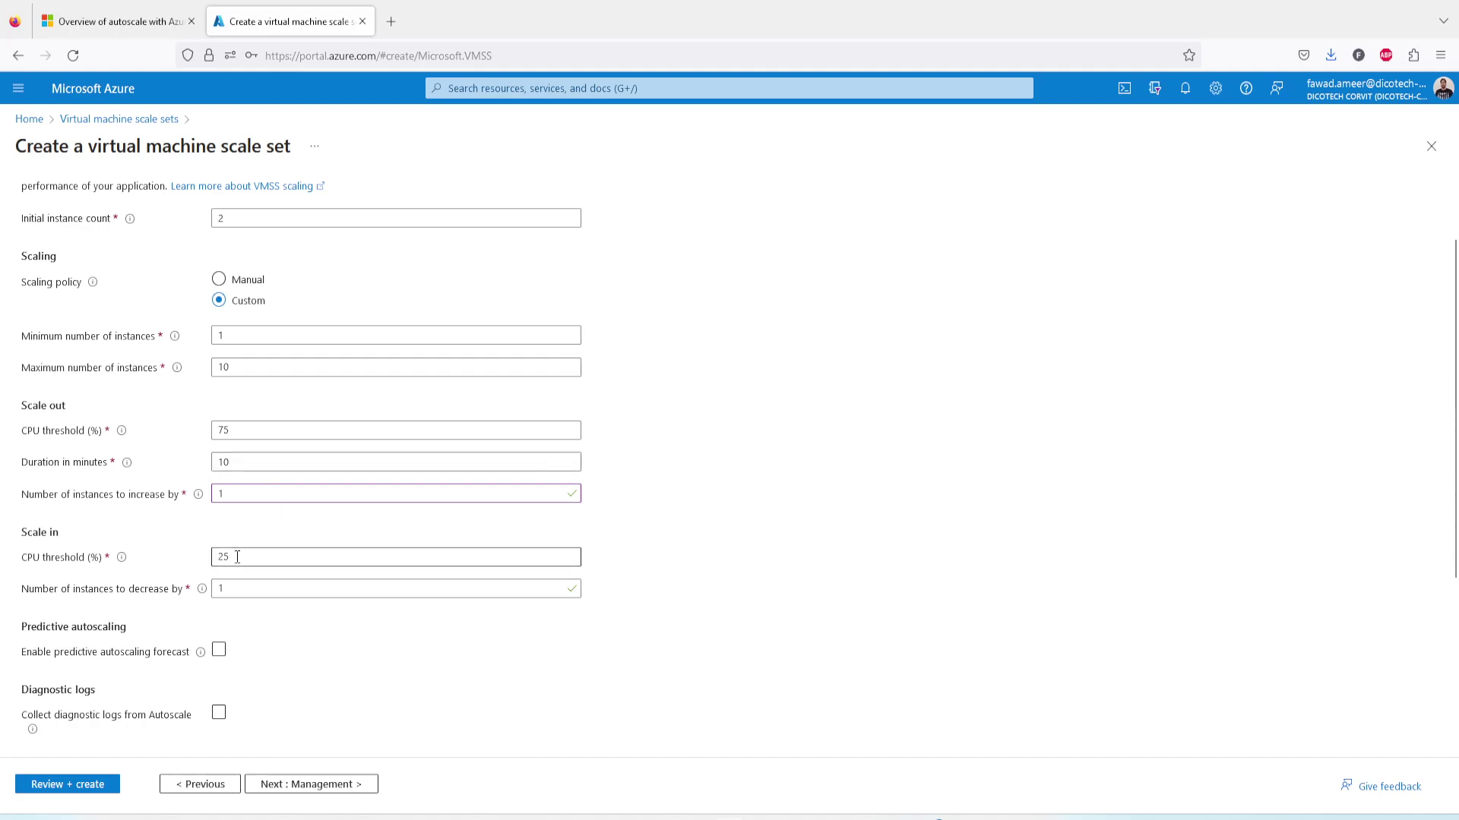
drag(237, 558, 216, 558)
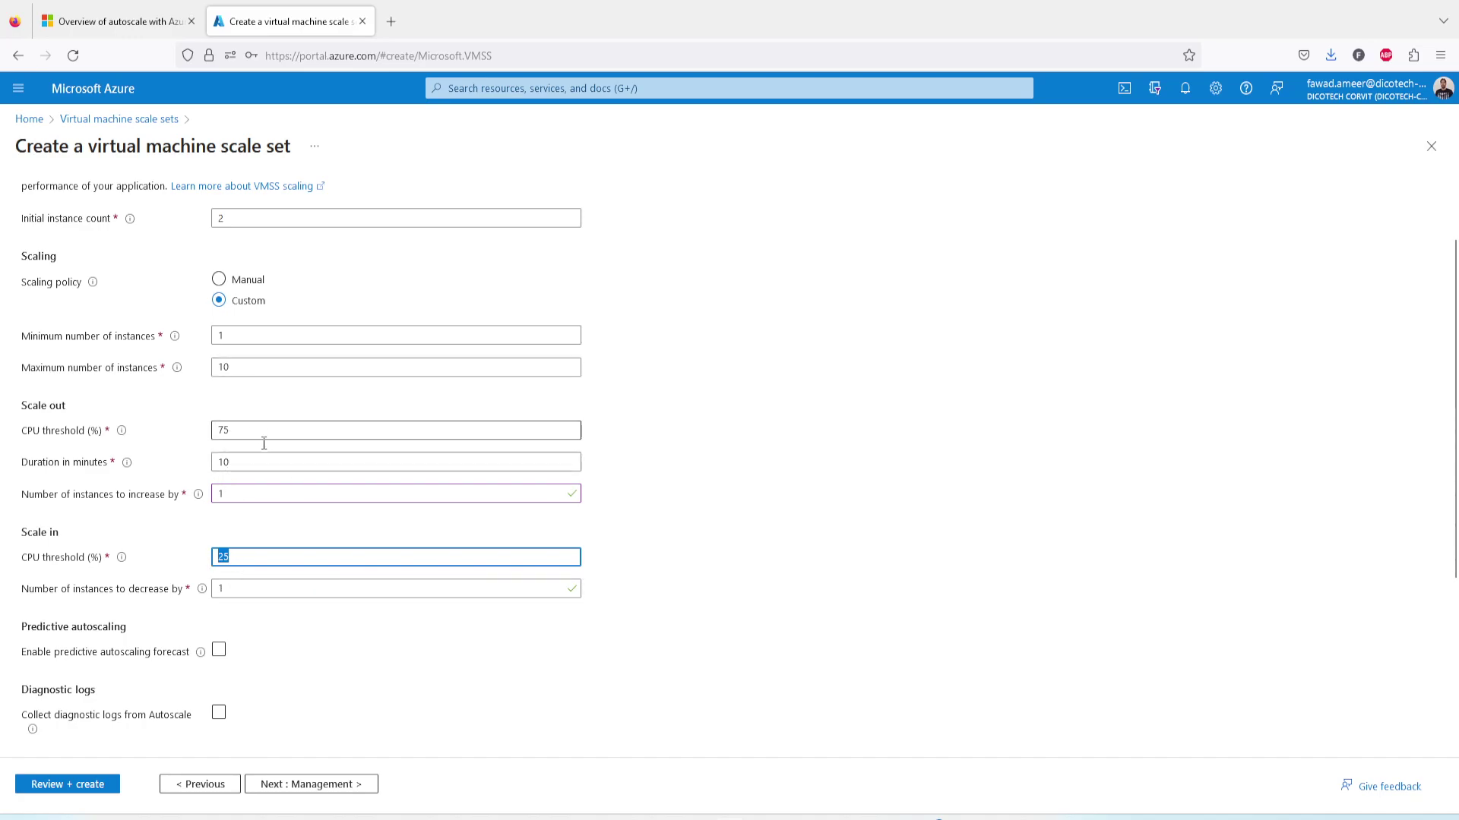
click(244, 597)
double_click(221, 590)
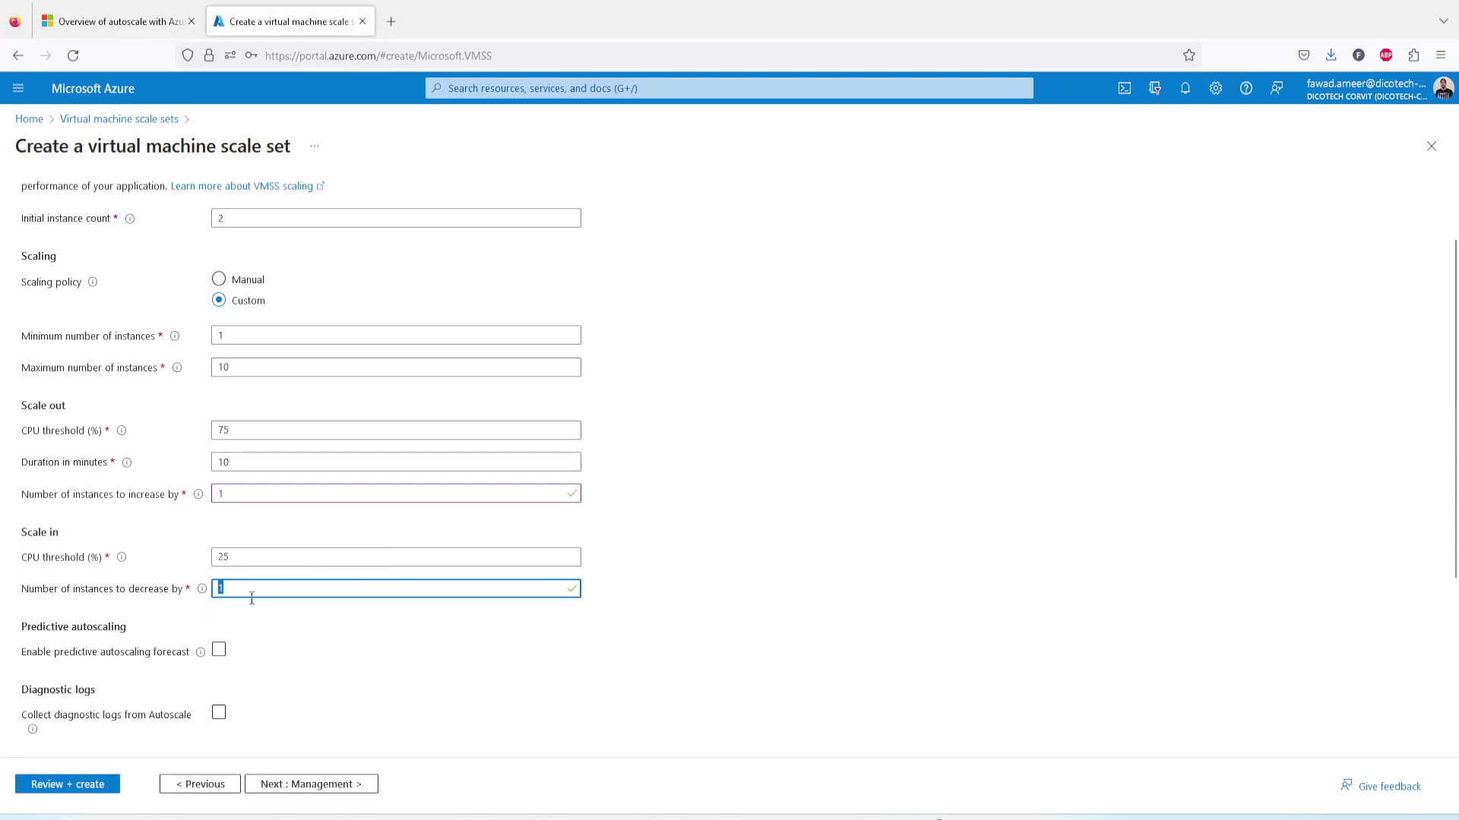
- Examine how the initial instance count, scale-out CPU threshold and increase amount relate to the maximum number of instances
click(244, 430)
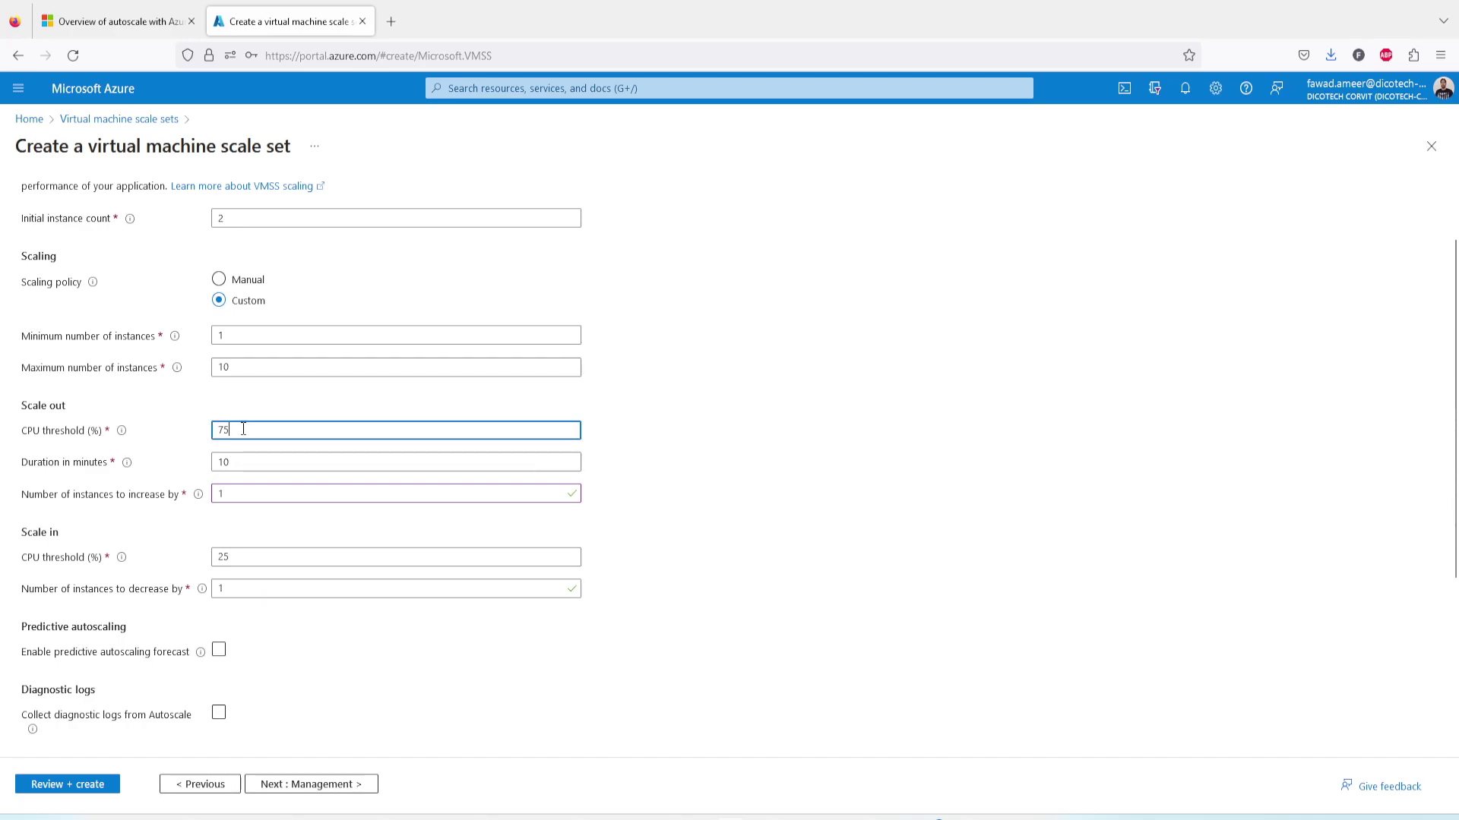
drag(234, 430, 215, 432)
click(230, 218)
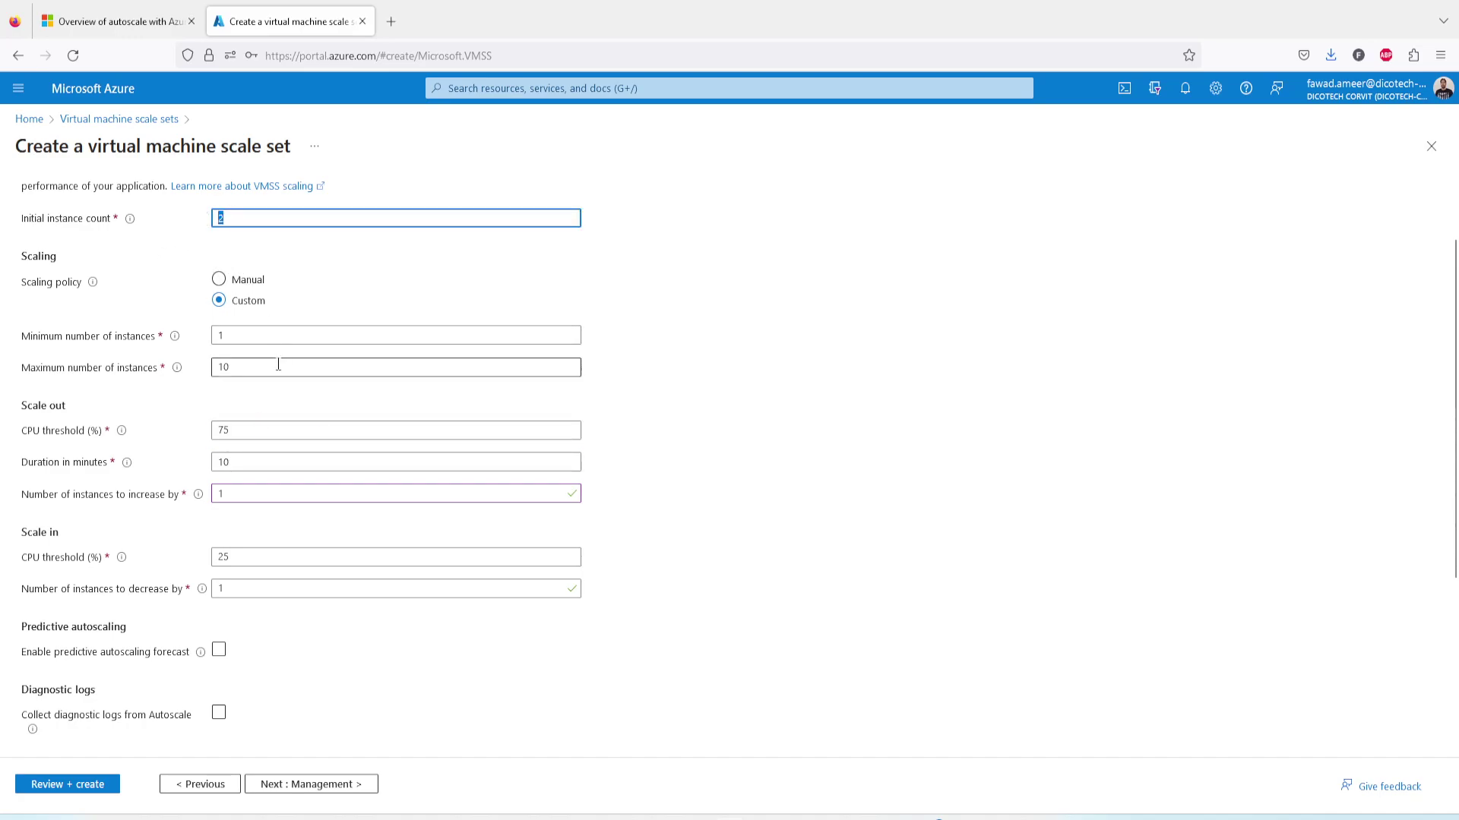
click(246, 430)
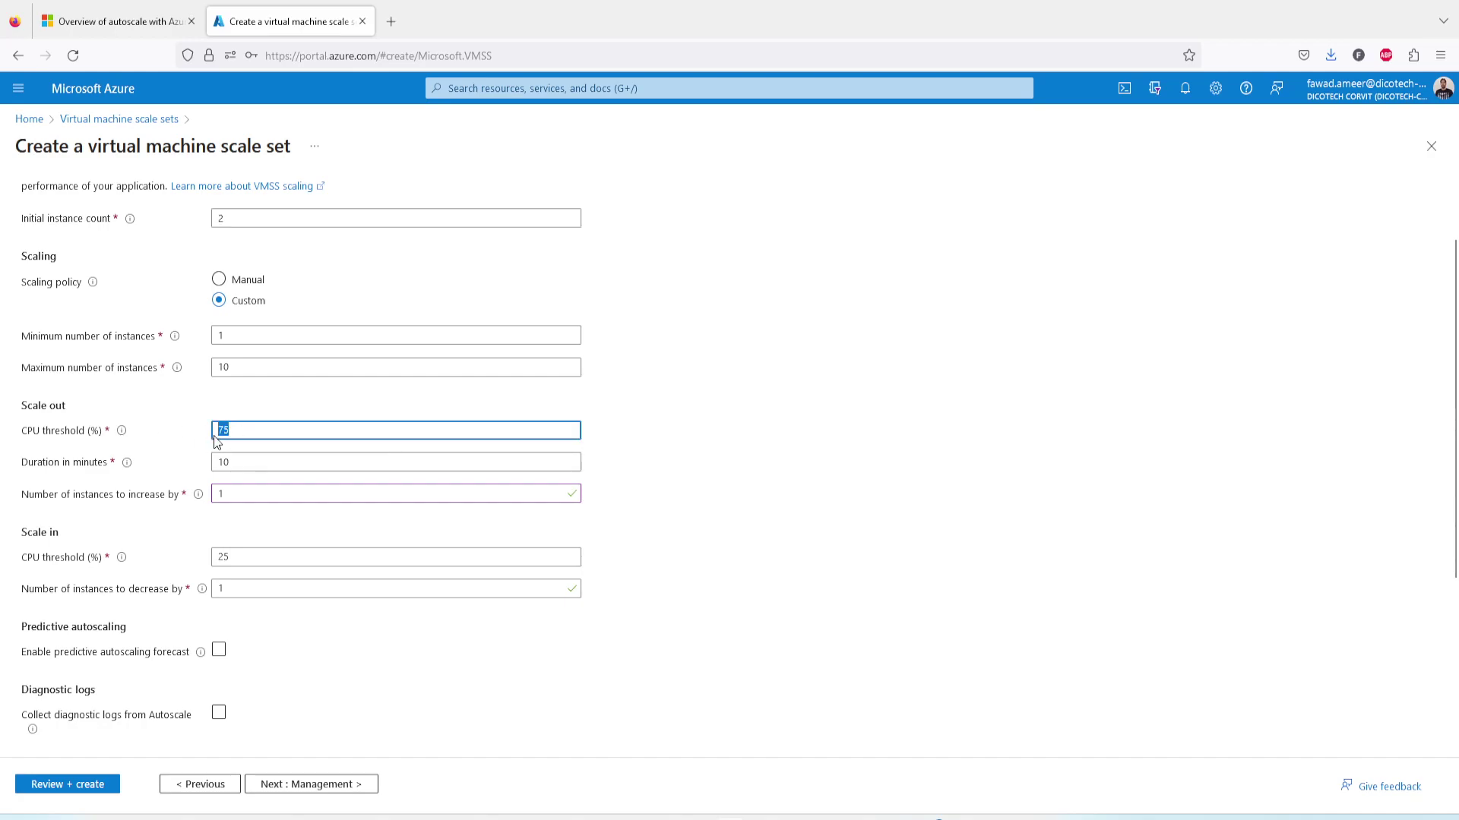
click(214, 497)
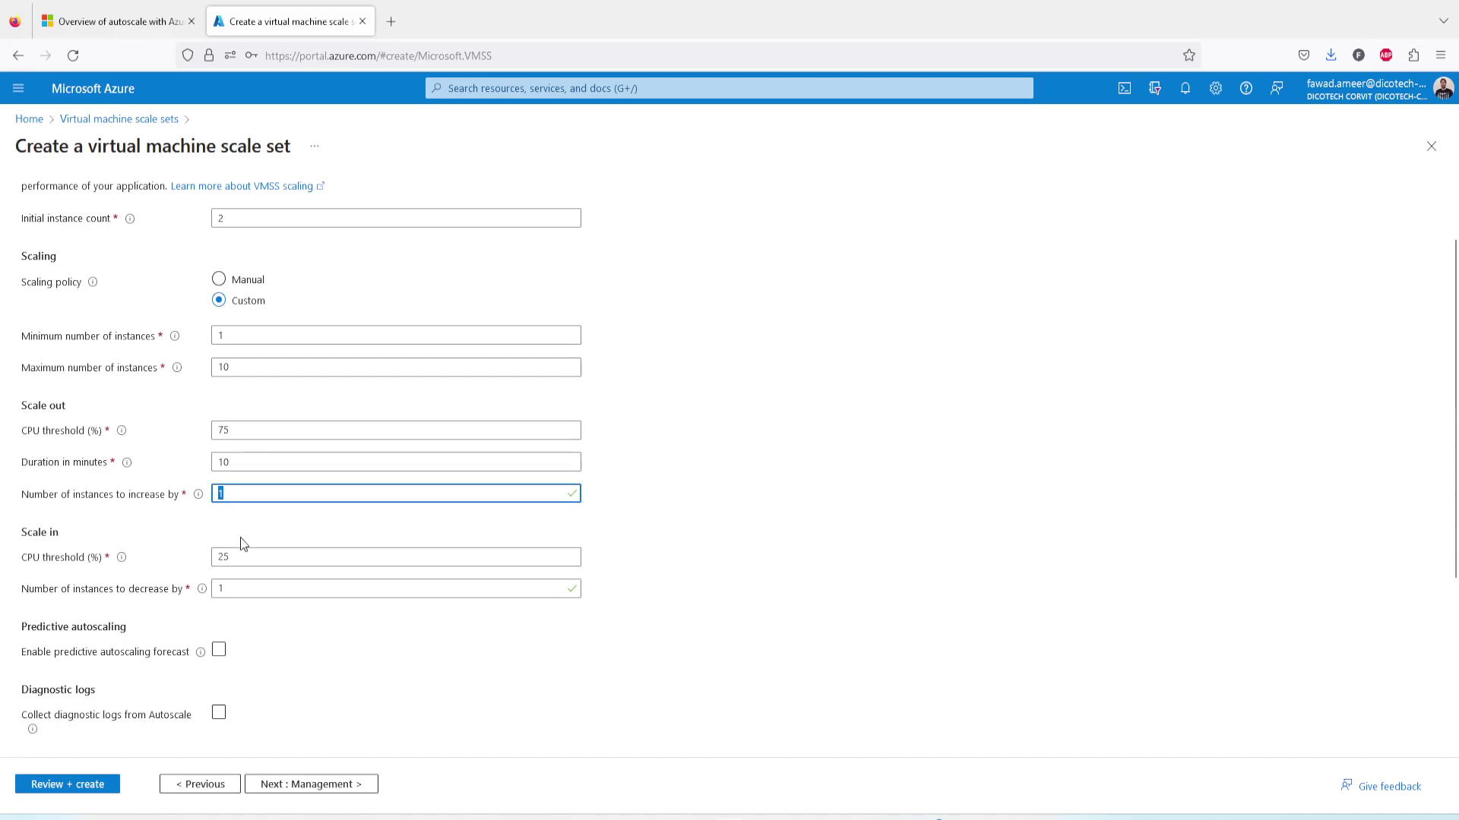
click(220, 431)
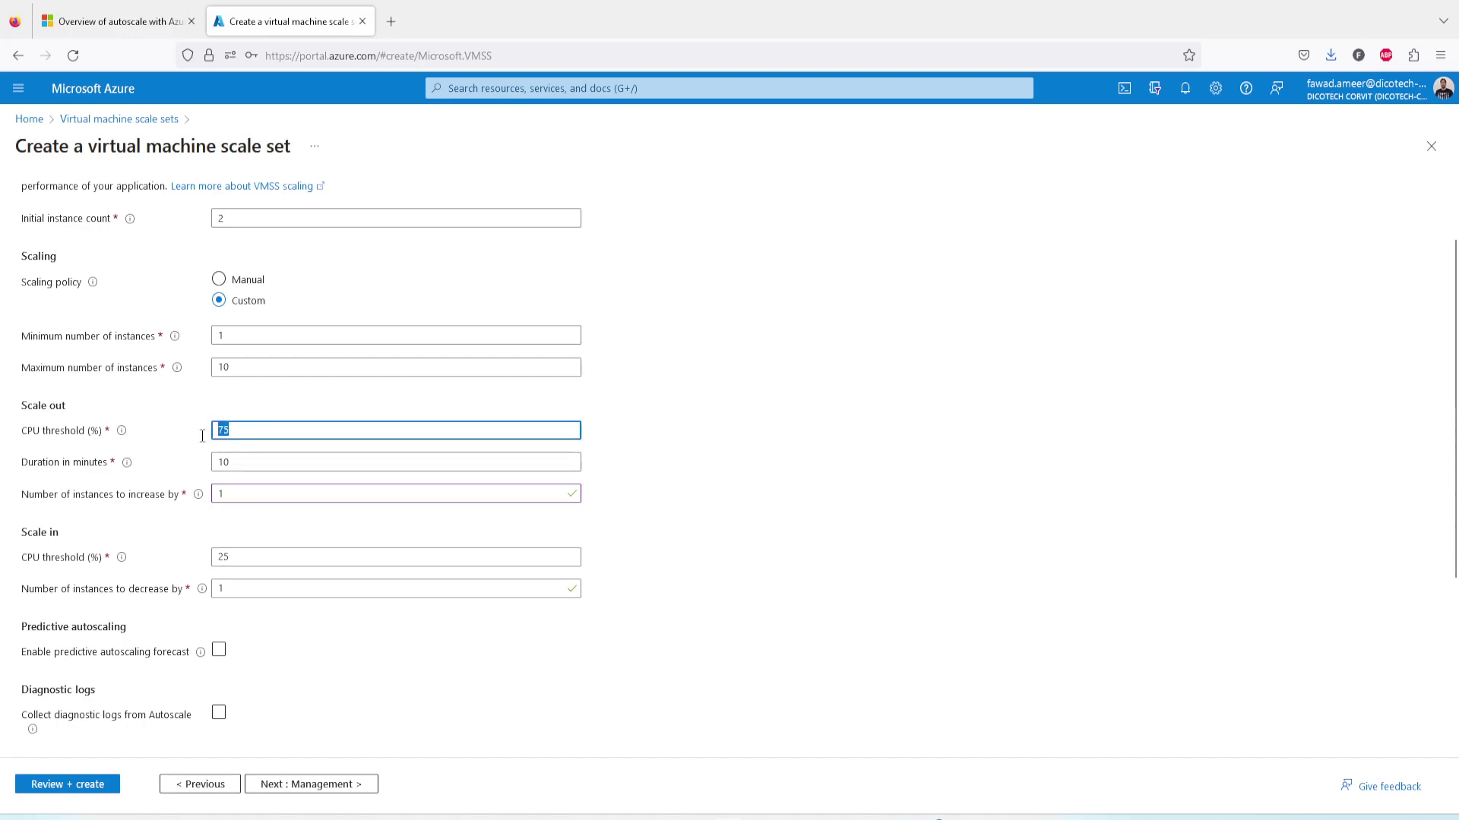
click(213, 498)
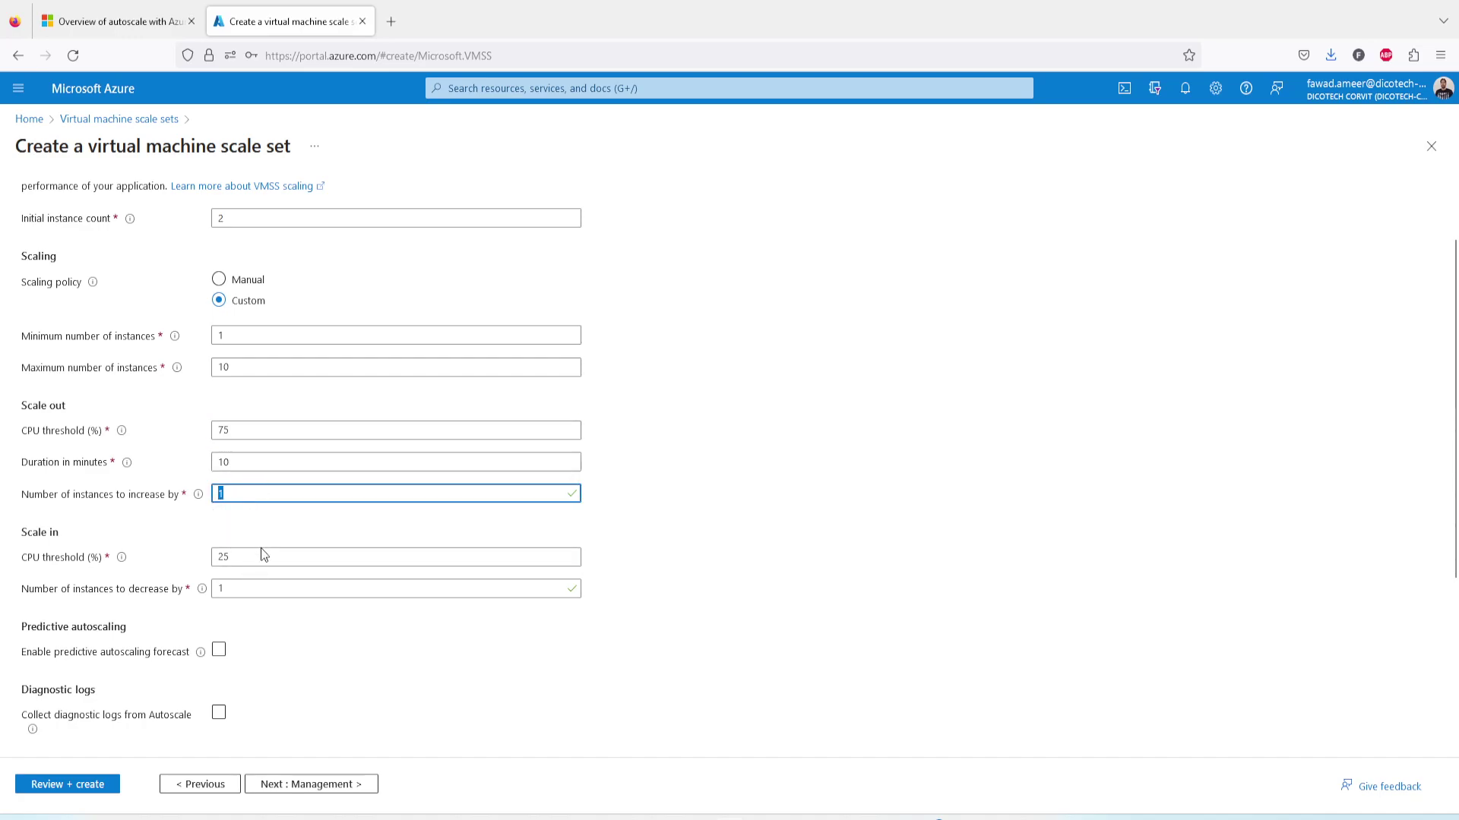
click(236, 495)
double_click(221, 368)
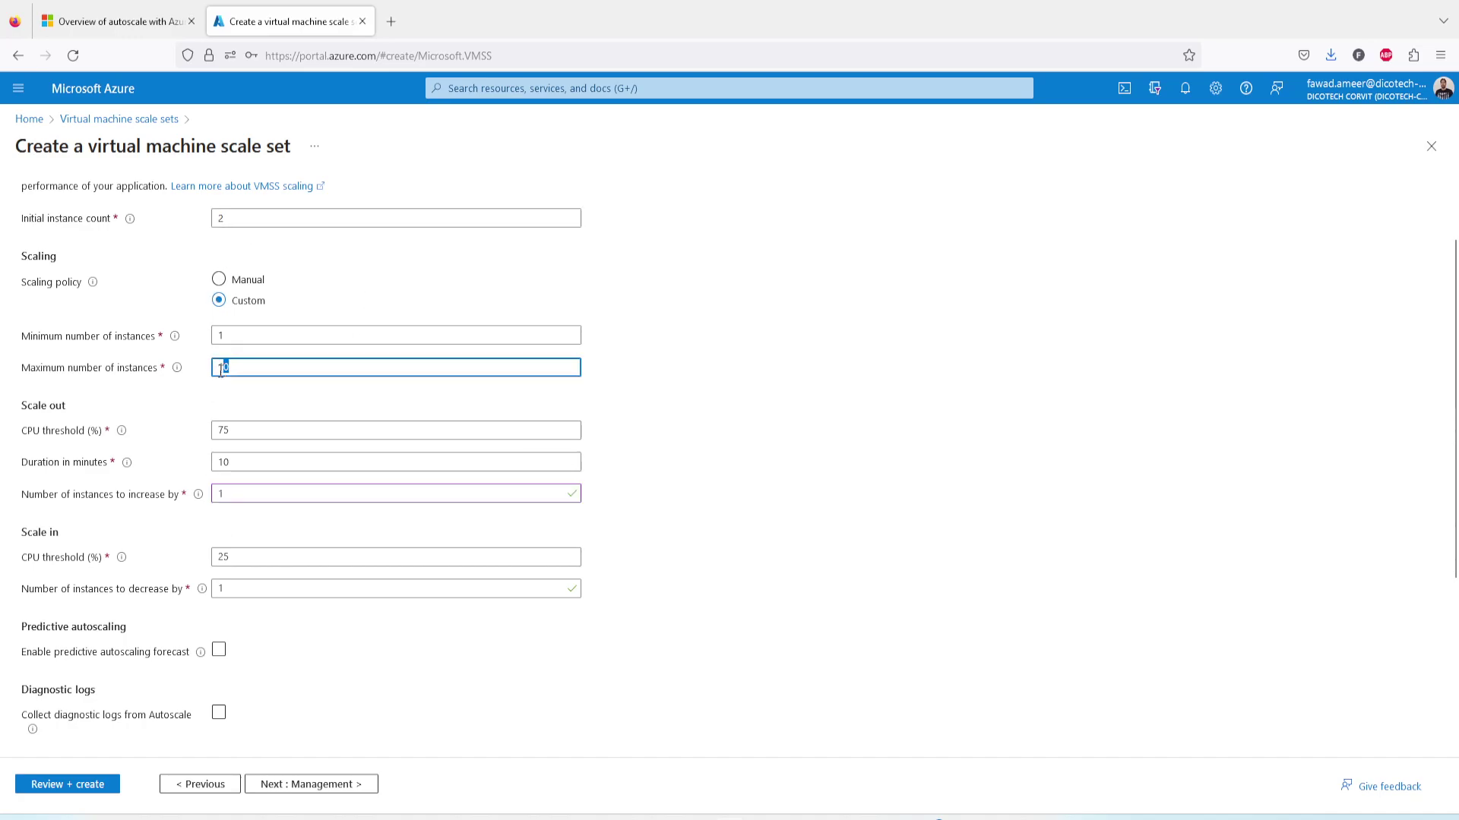
- Review the scale-in rule again, covering its CPU threshold and the number of instances to decrease by
click(244, 560)
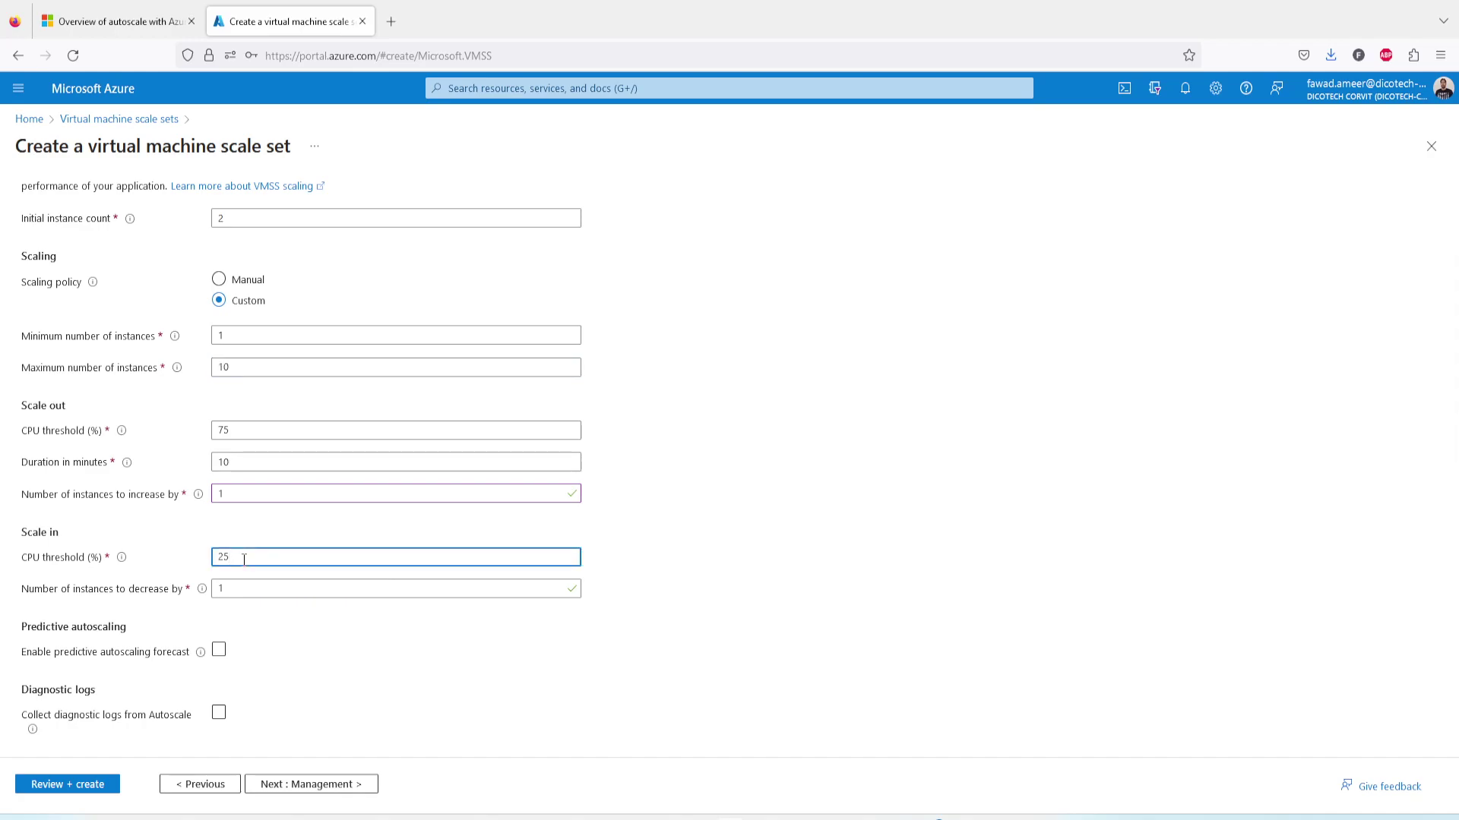
drag(236, 556, 212, 554)
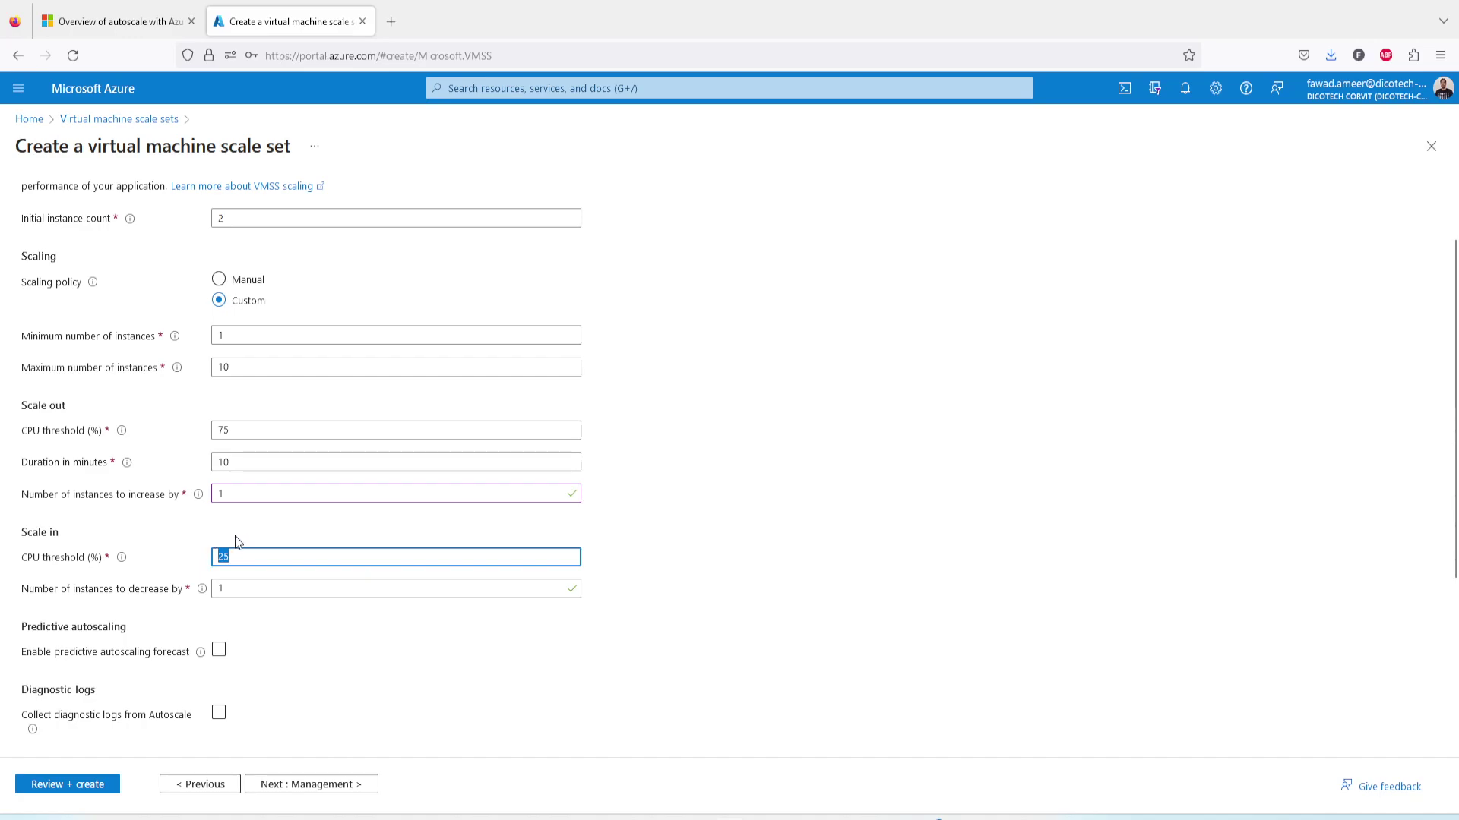
click(221, 589)
double_click(221, 589)
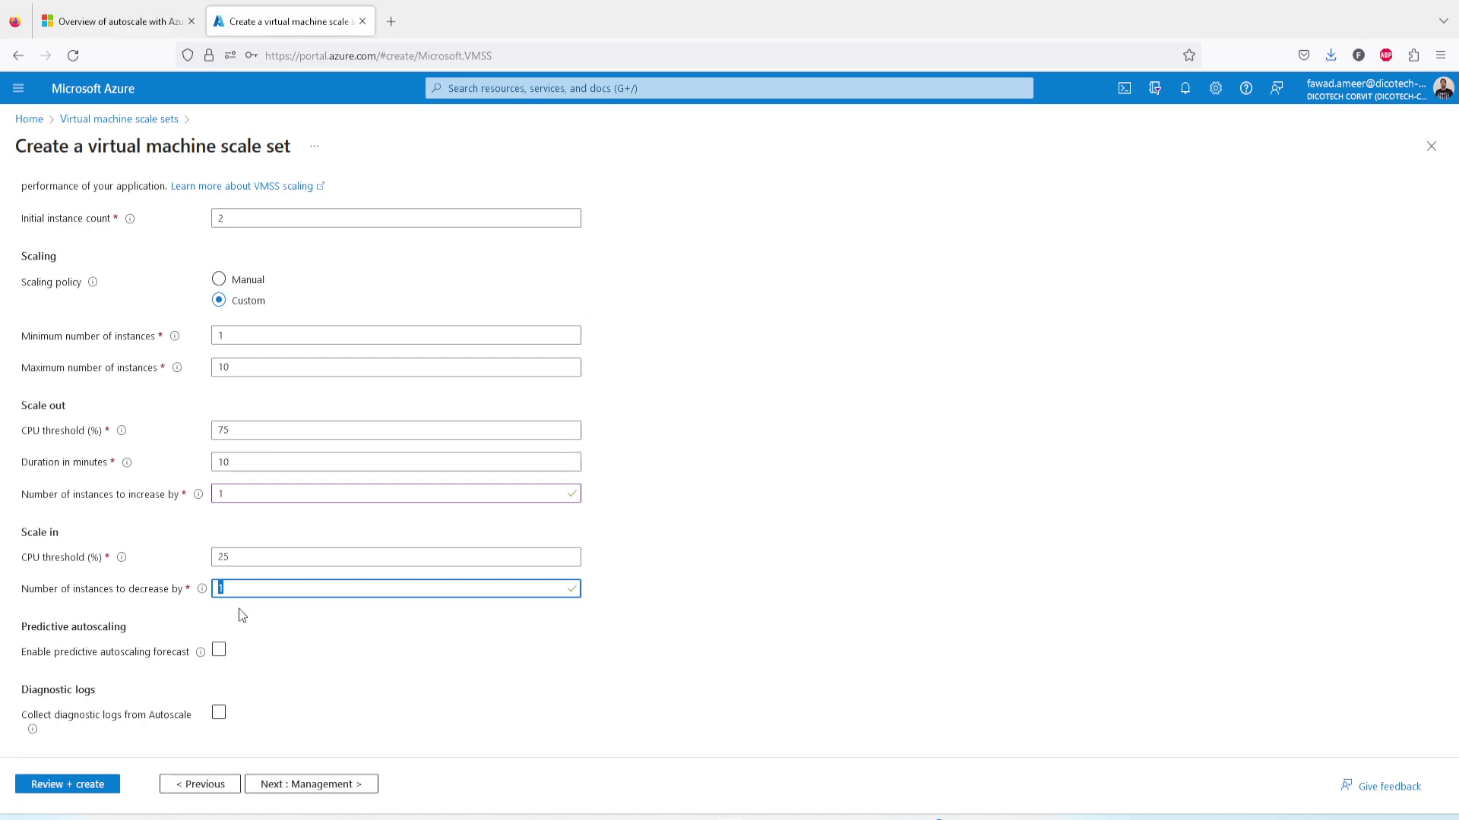
drag(247, 560, 203, 560)
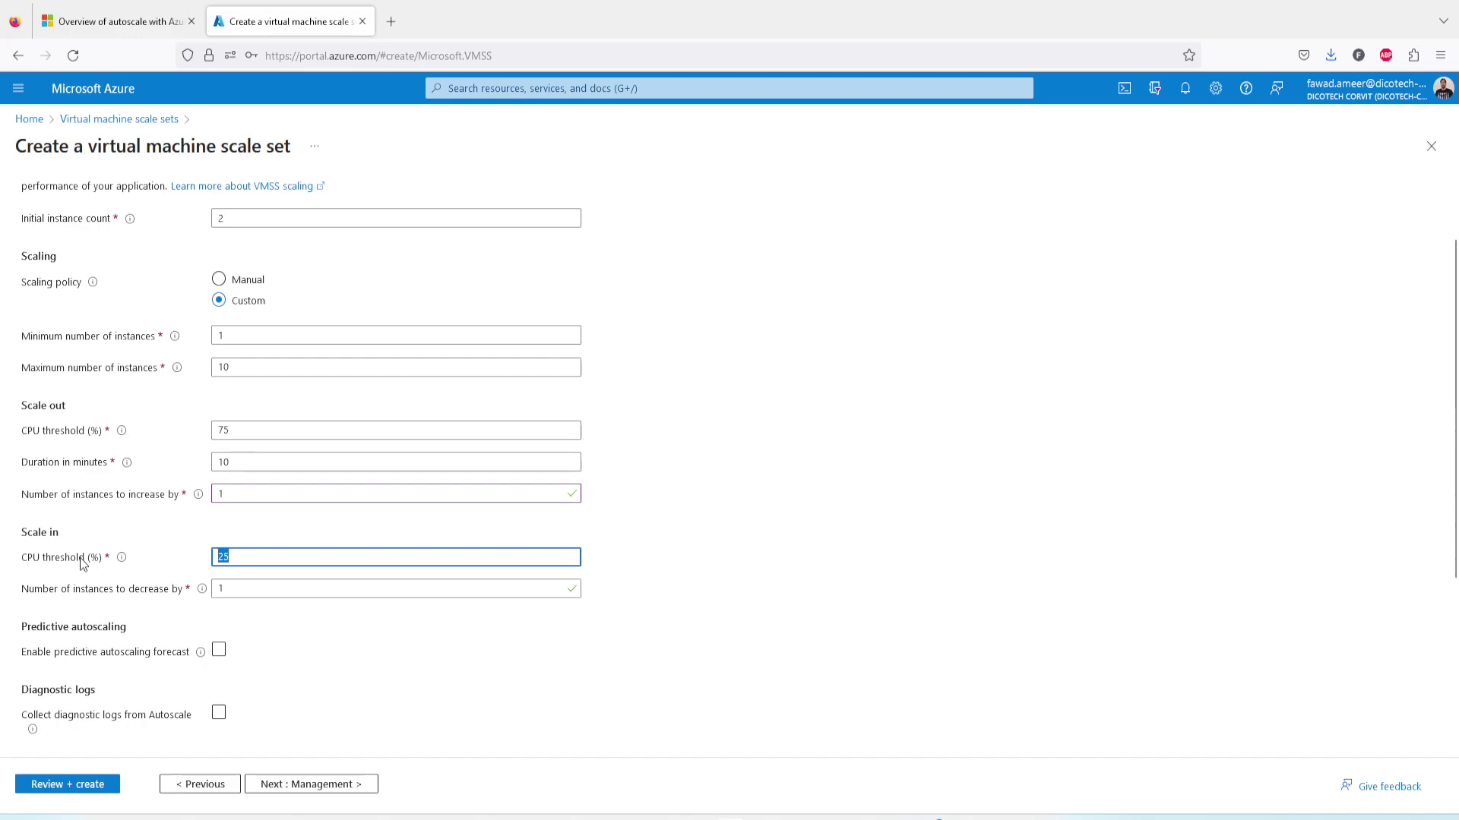
click(220, 588)
click(272, 623)
- Read the description of the predictive autoscaling forecast, try enabling it and switch it off again
scroll(272, 624, down, 1)
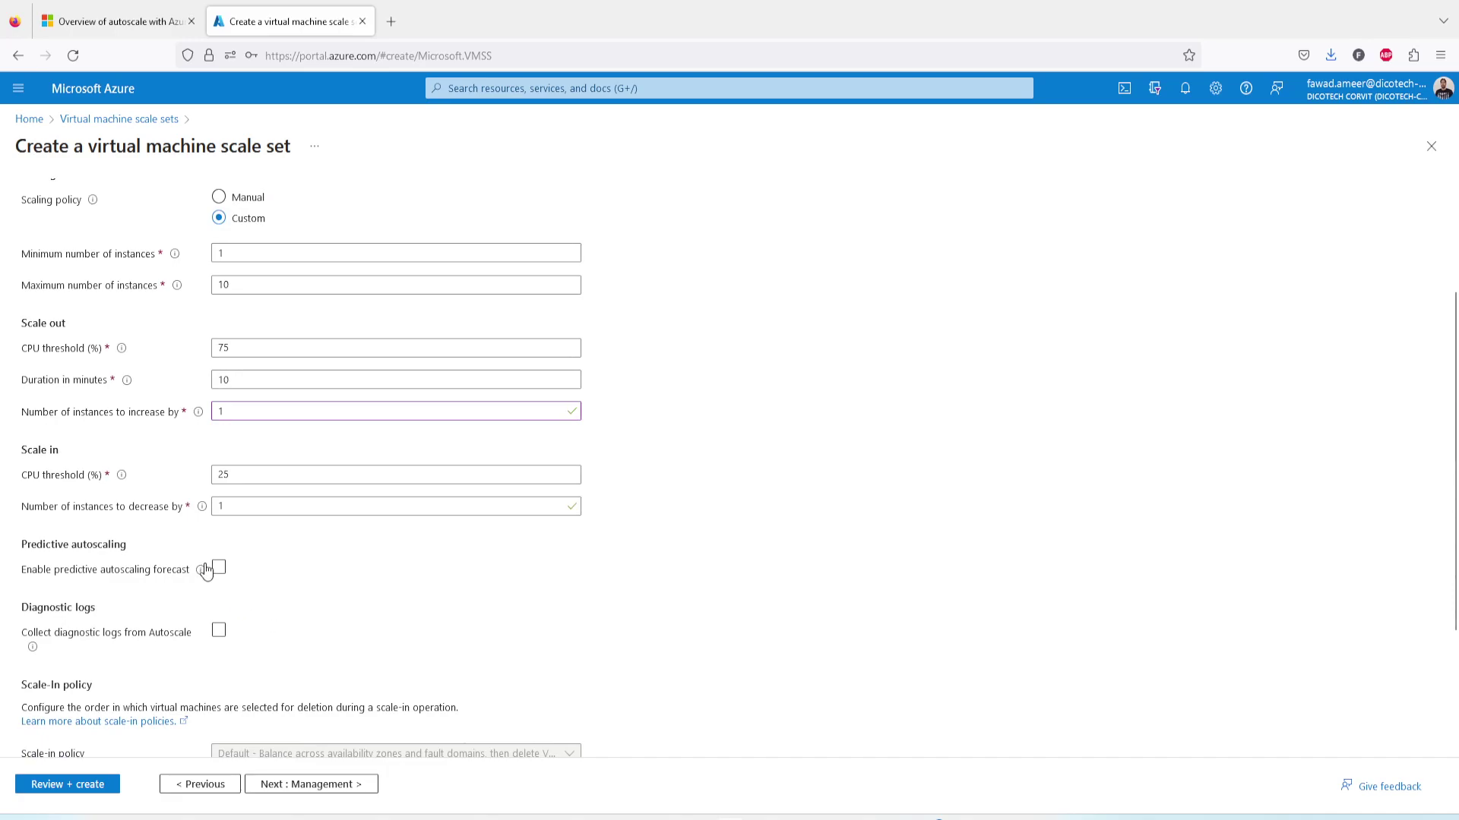
mouse_move(199, 577)
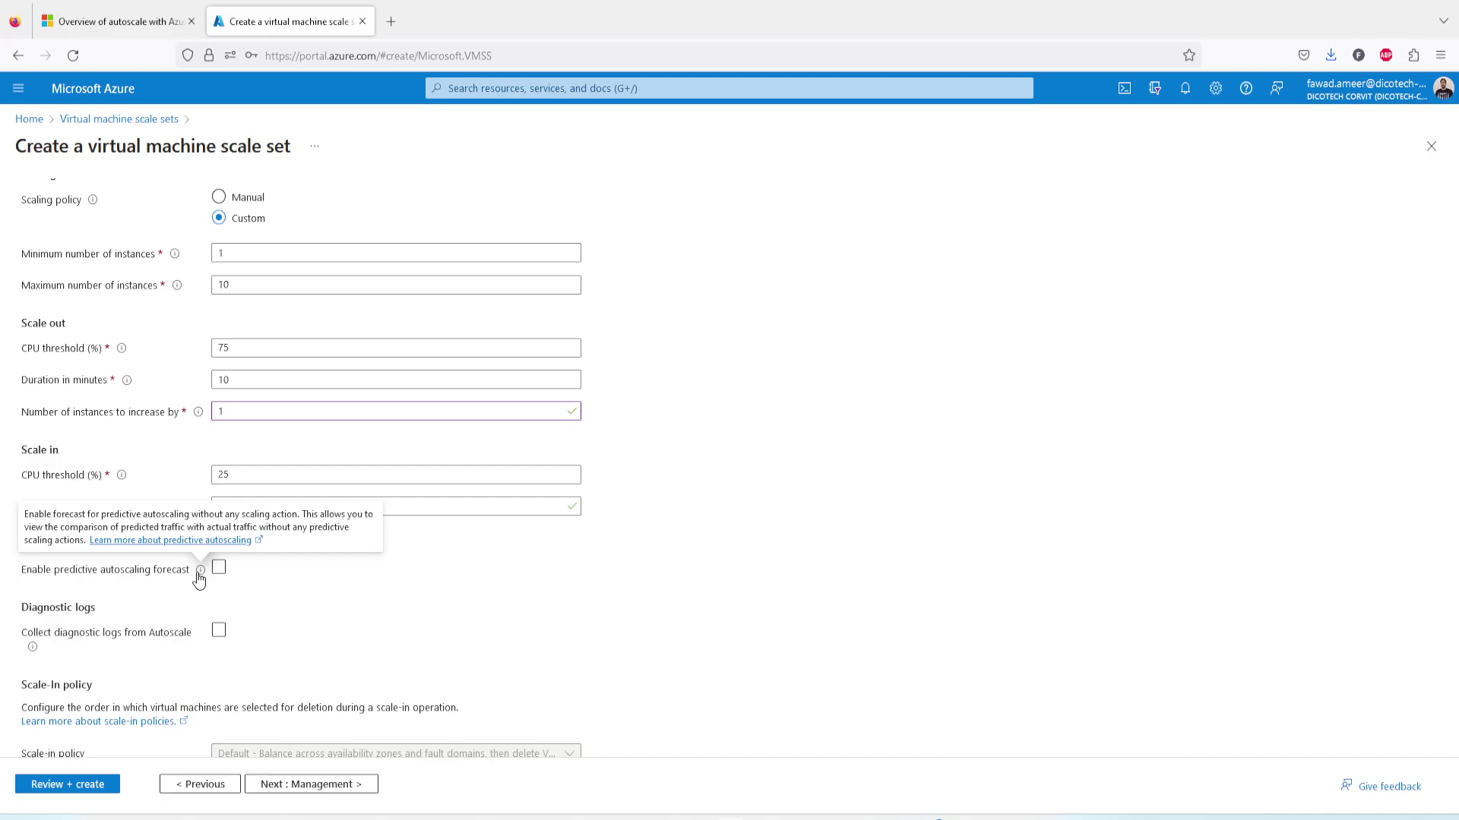
click(222, 576)
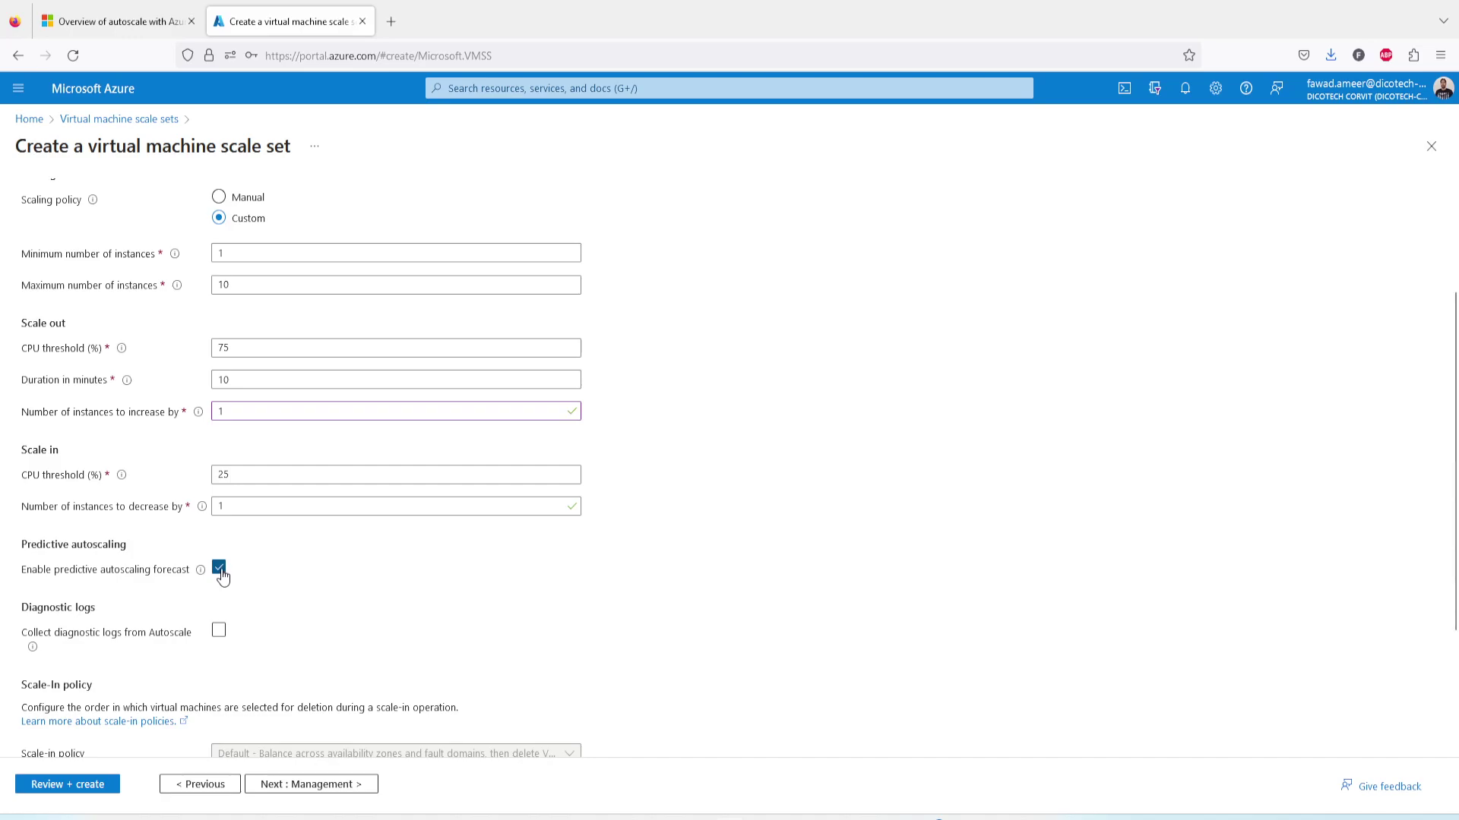
click(219, 569)
- Accept the scaling settings, continue to the management settings and set the patch orchestration option to Manual updates
scroll(322, 595, down, 3)
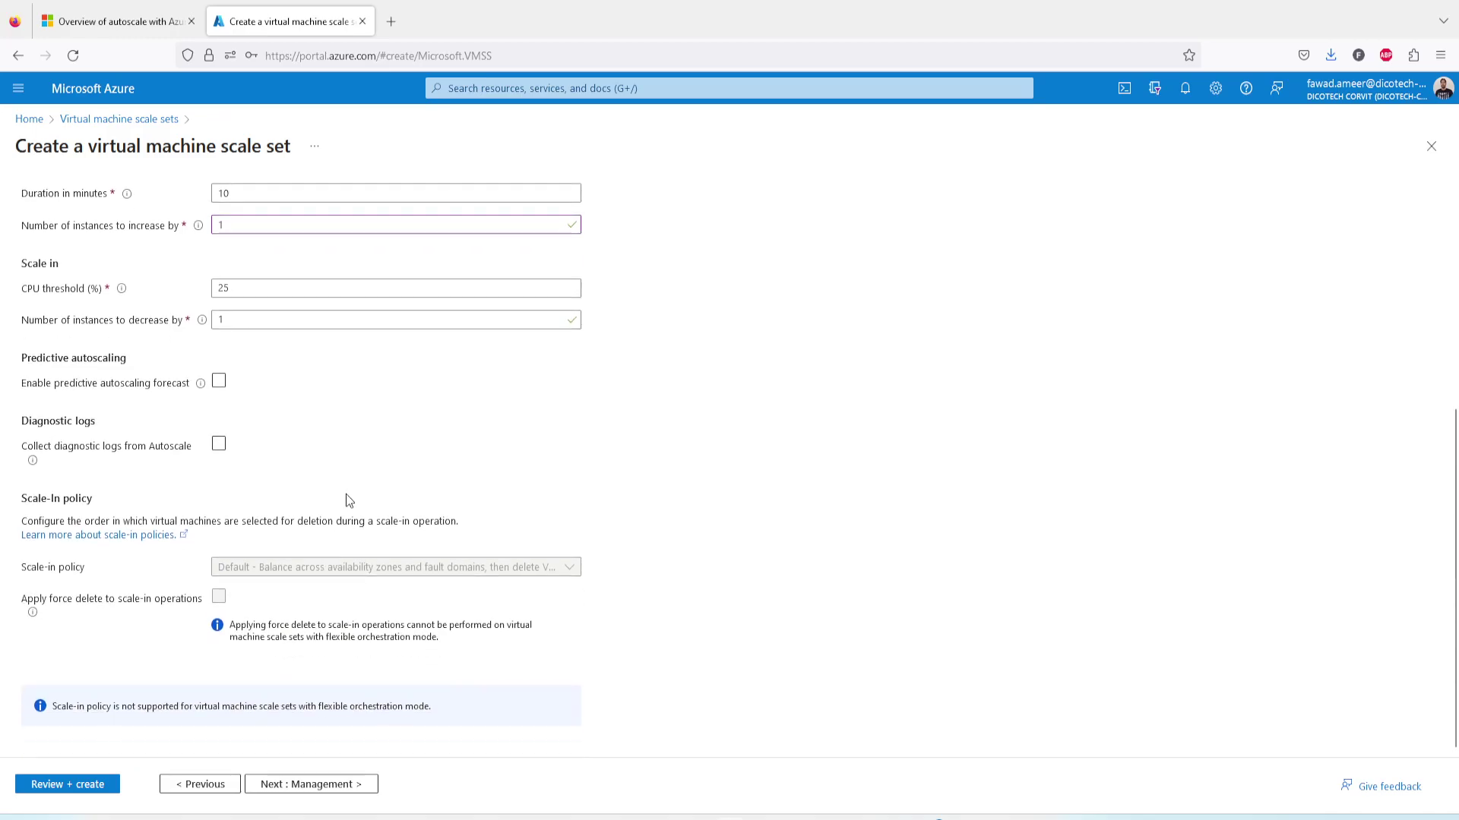
click(315, 787)
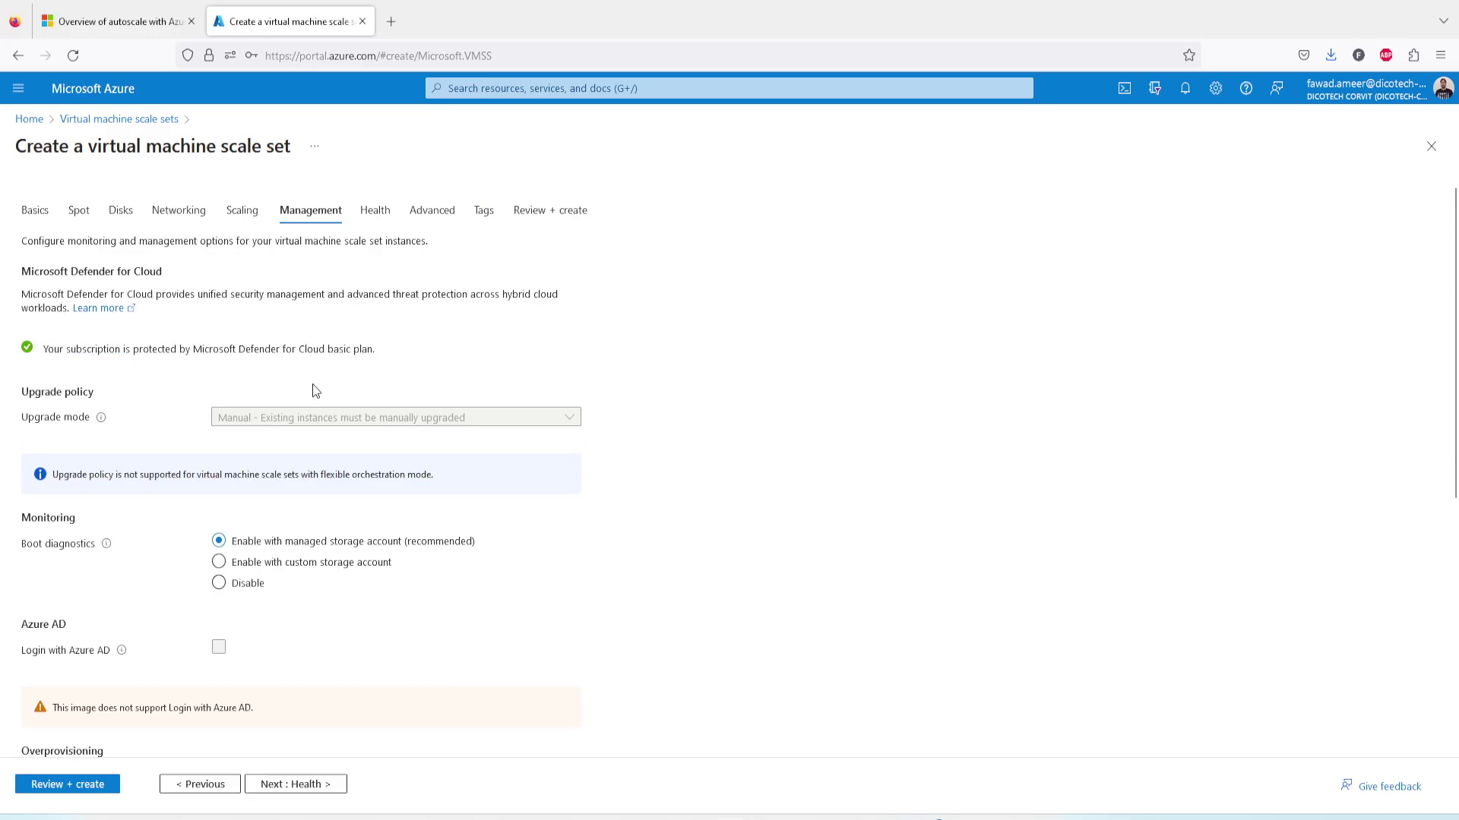
scroll(253, 424, down, 2)
click(264, 506)
scroll(347, 534, down, 5)
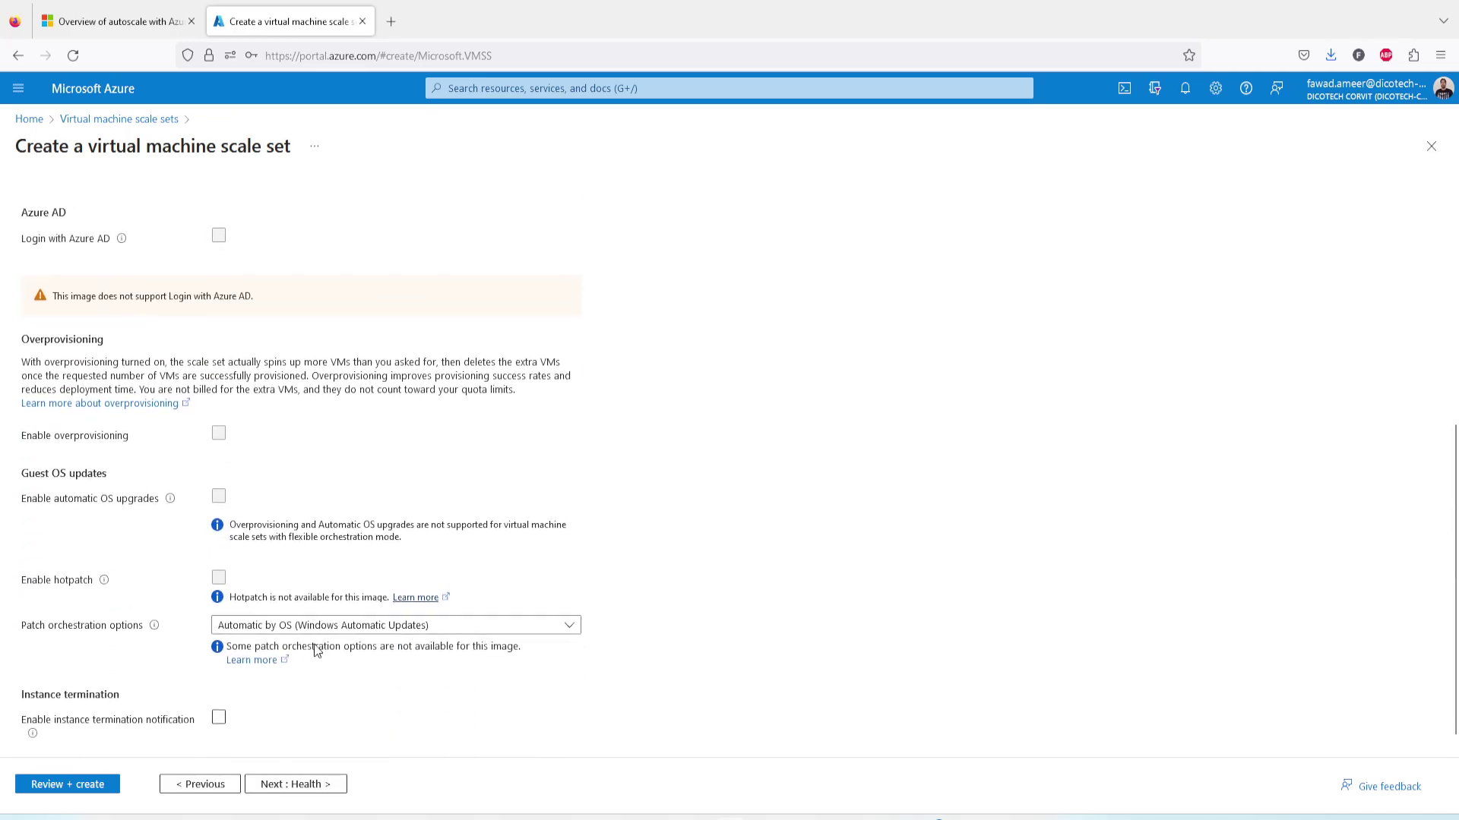
scroll(446, 664, down, 1)
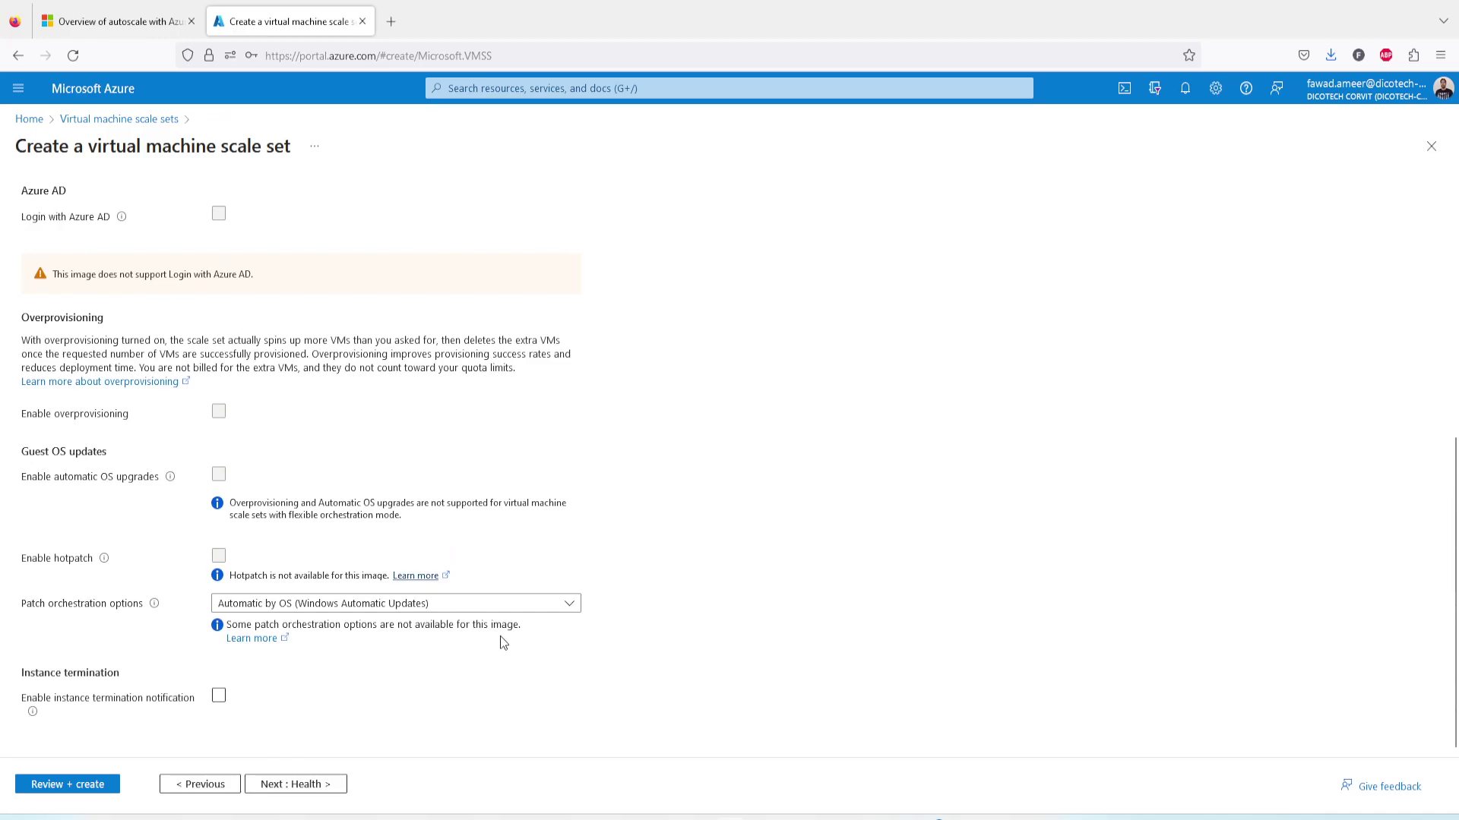
click(324, 607)
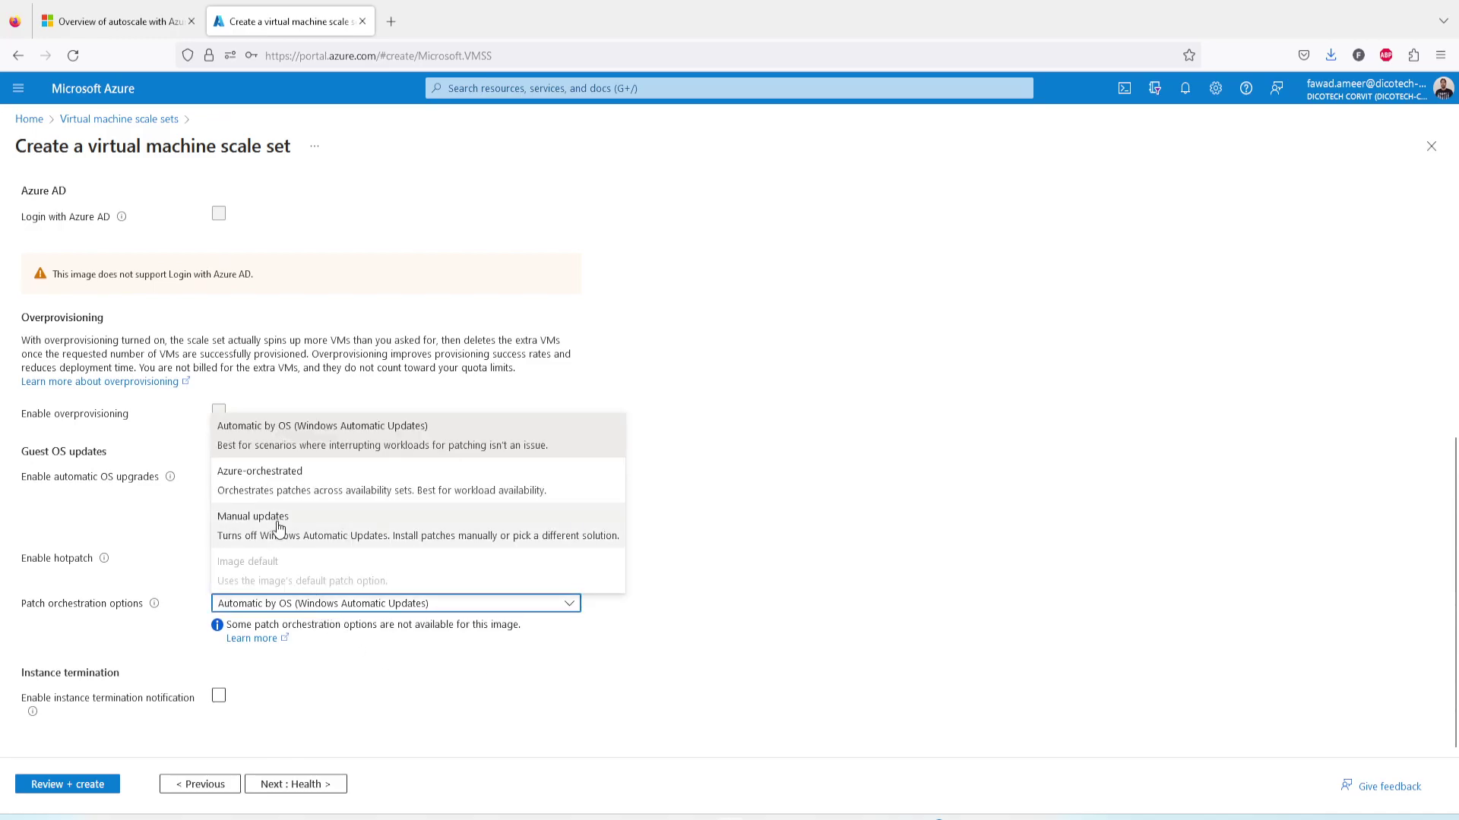
click(278, 524)
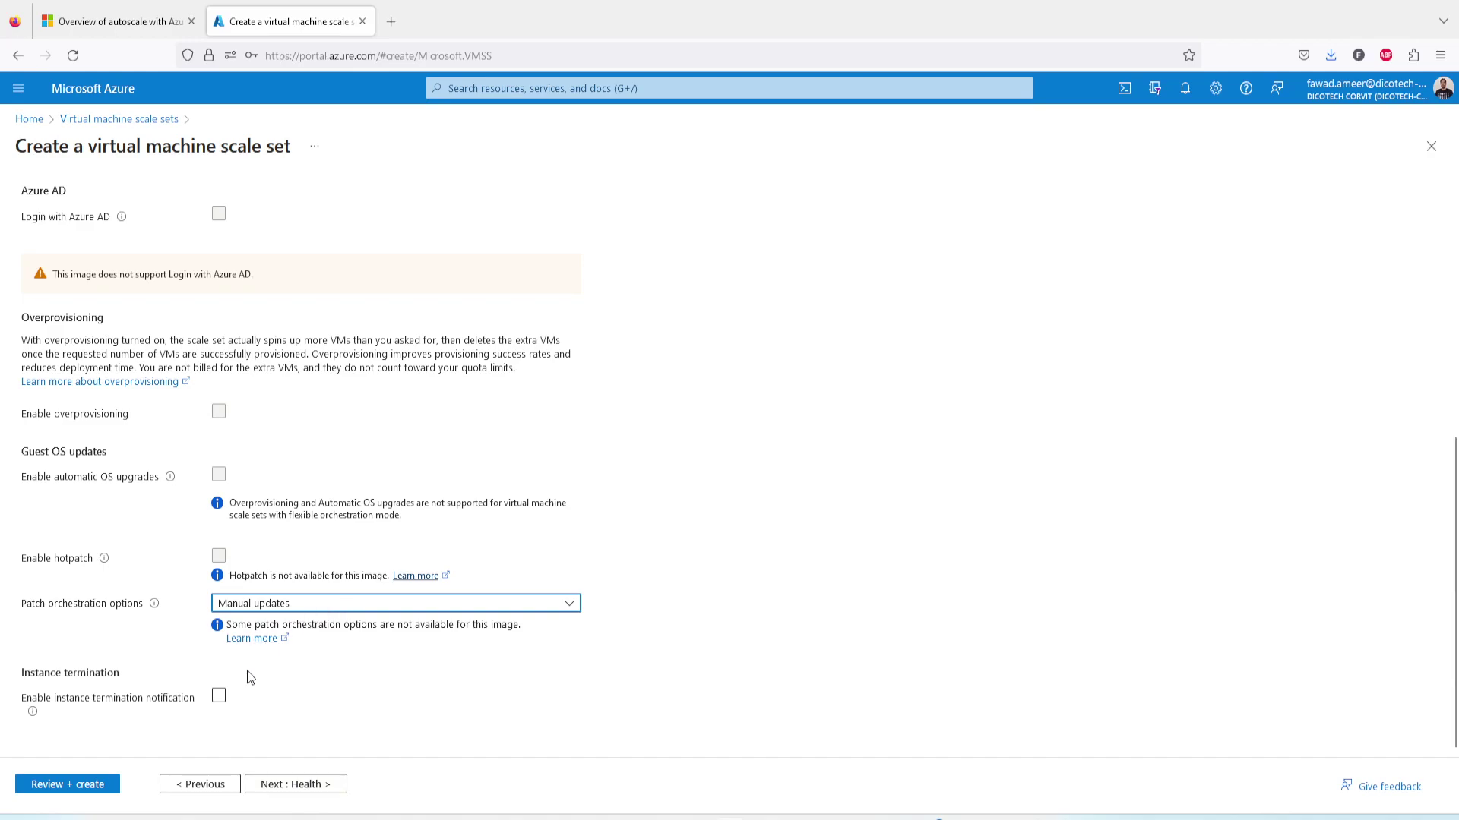
- Review the validated configuration and create the scale set, declining to save the login in the browser
click(79, 788)
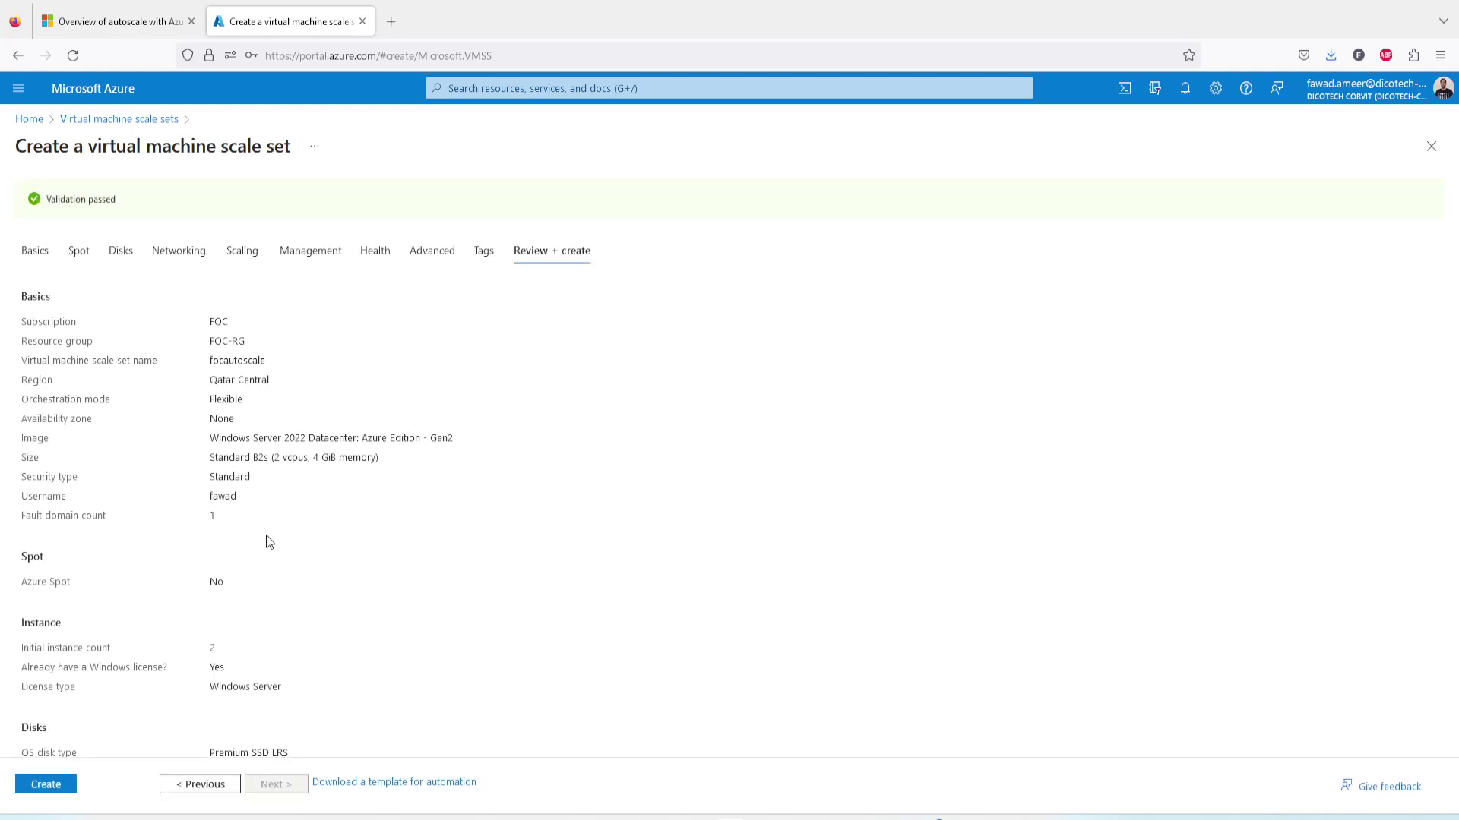
scroll(150, 505, down, 4)
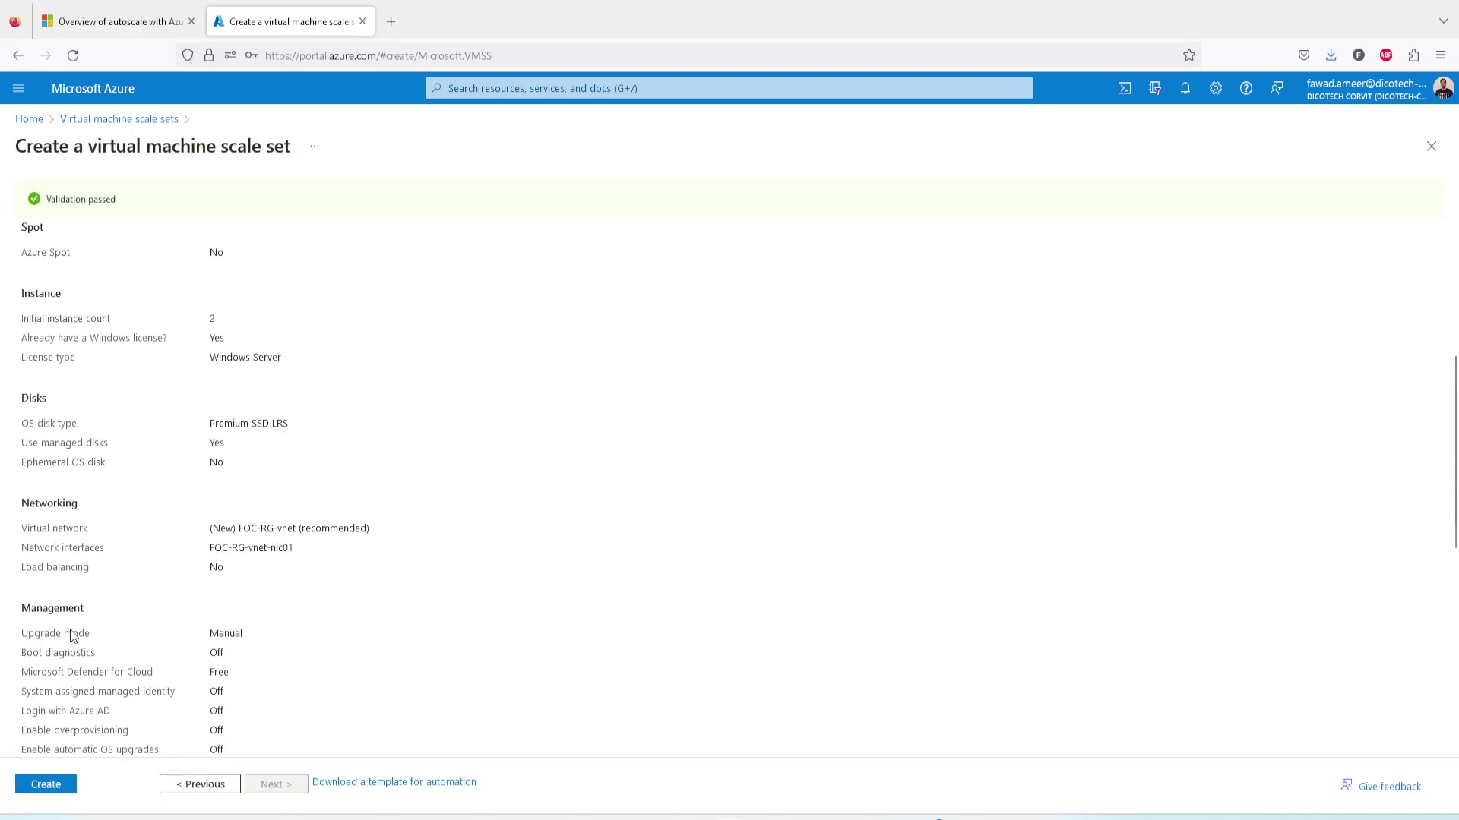
click(38, 789)
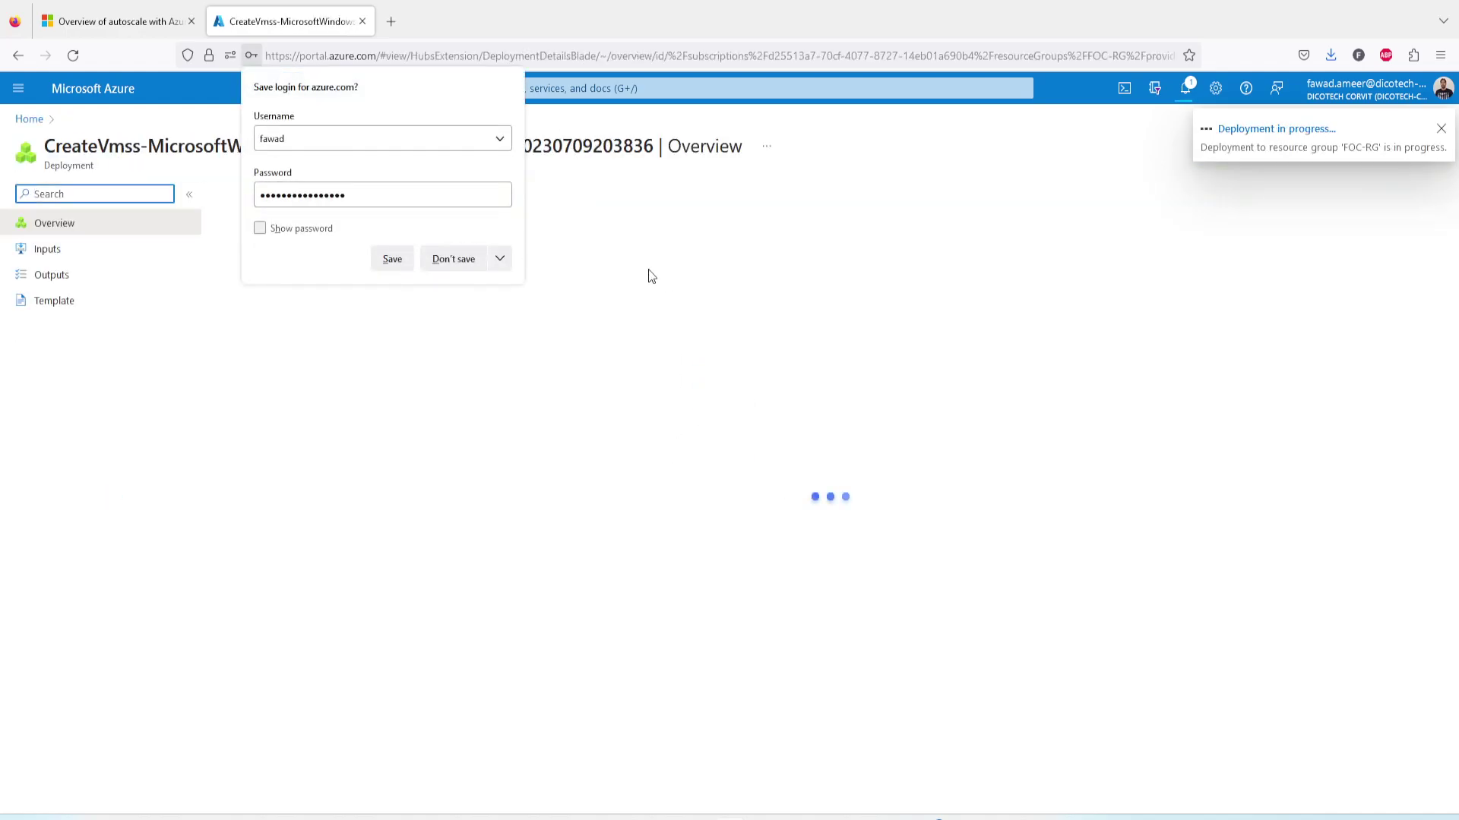
click(449, 258)
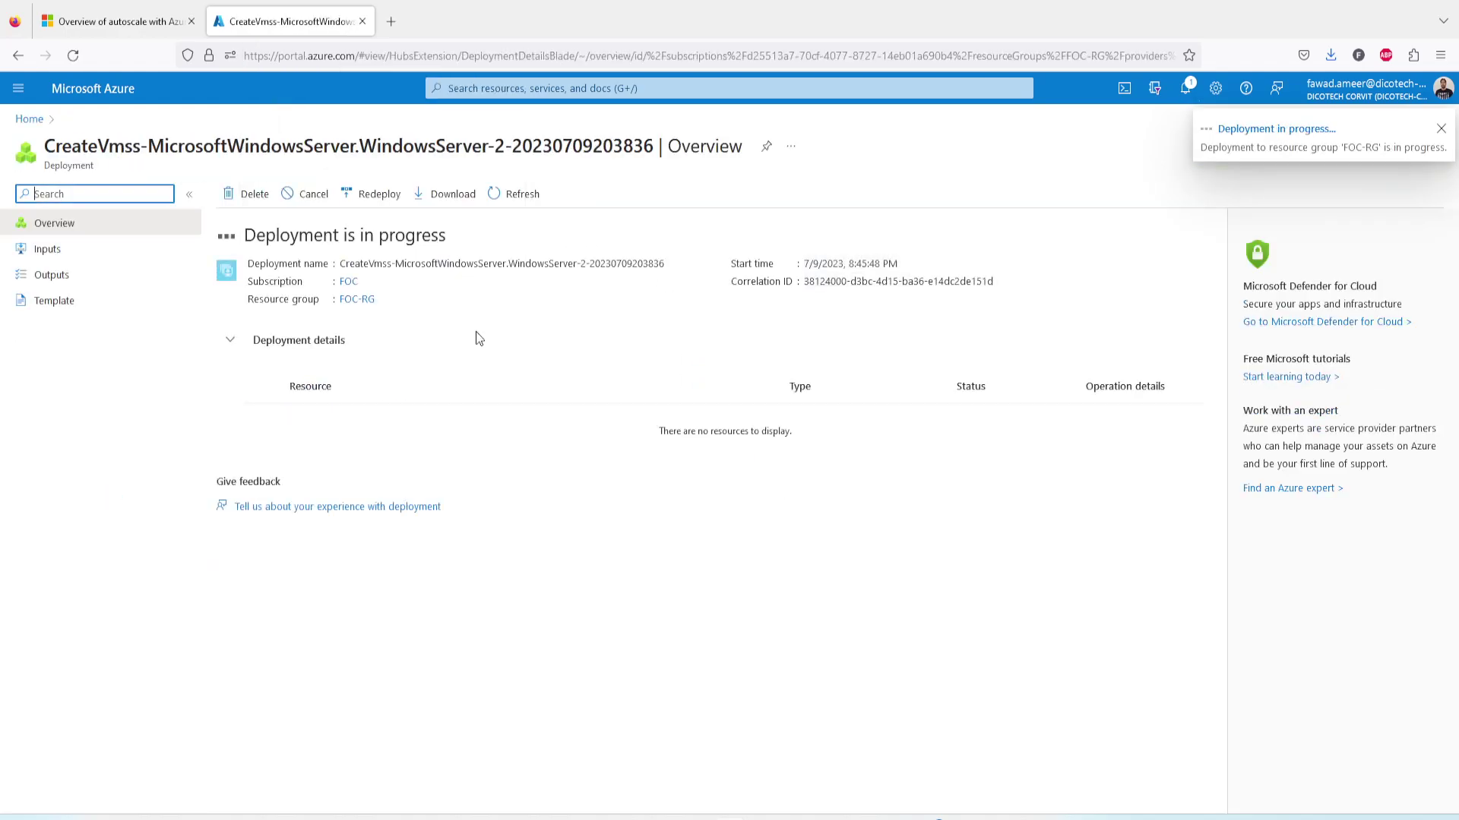
- Open the portal notifications and follow the scale set's deployment, returning from the Auto Scaling slide to the browser
click(1185, 89)
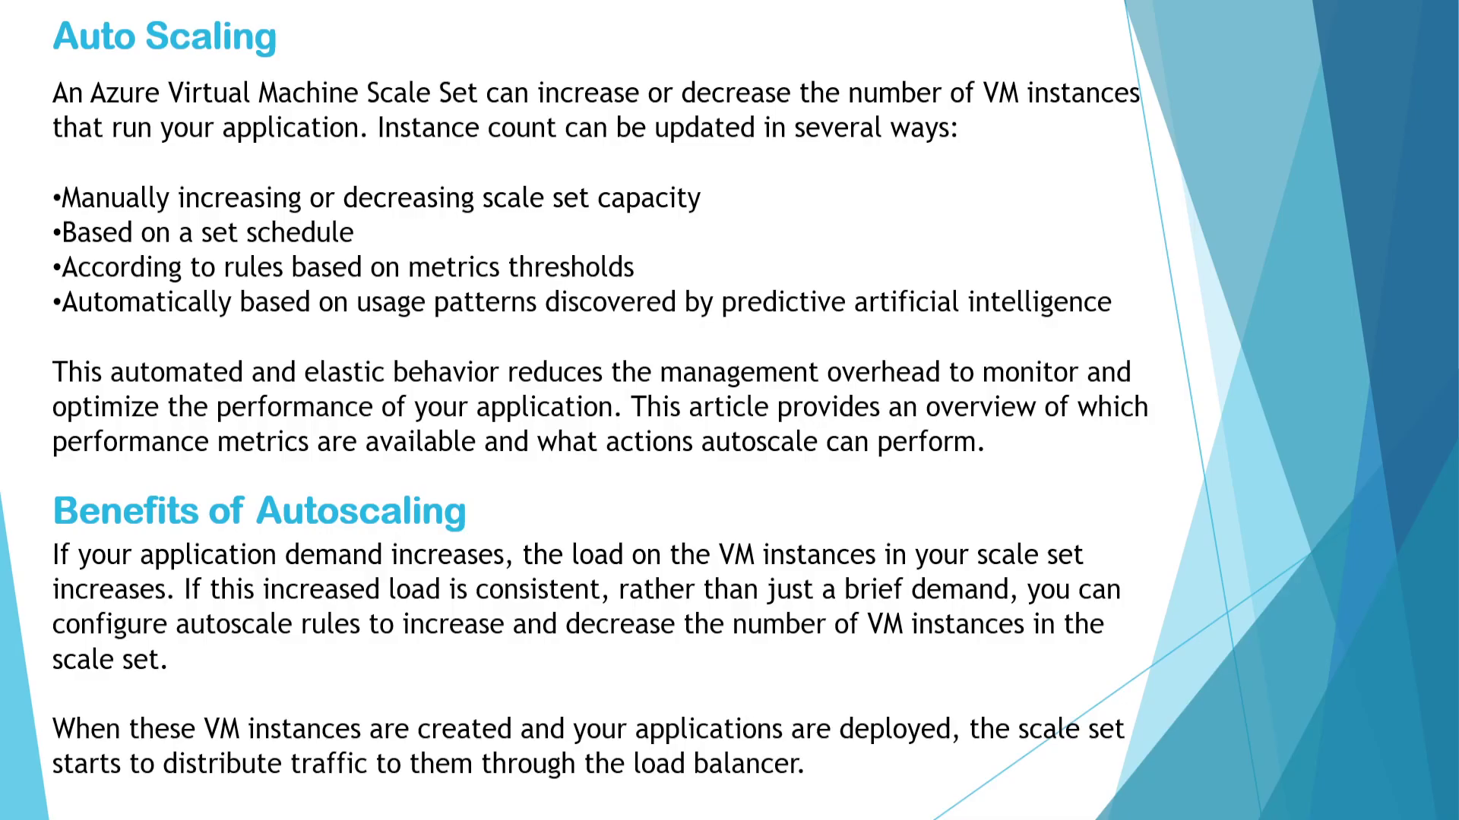
key(alt+Tab)
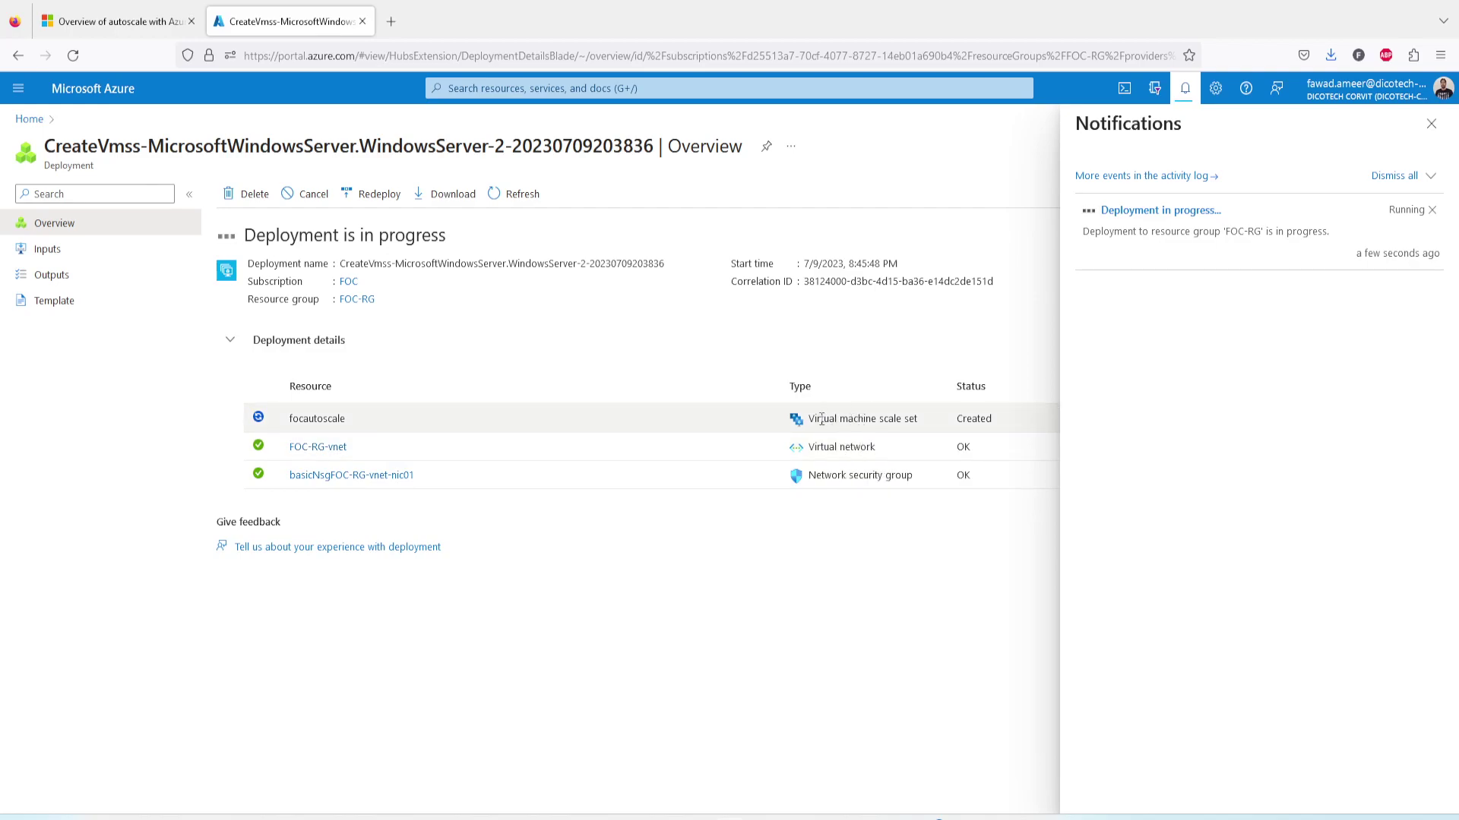
click(1431, 123)
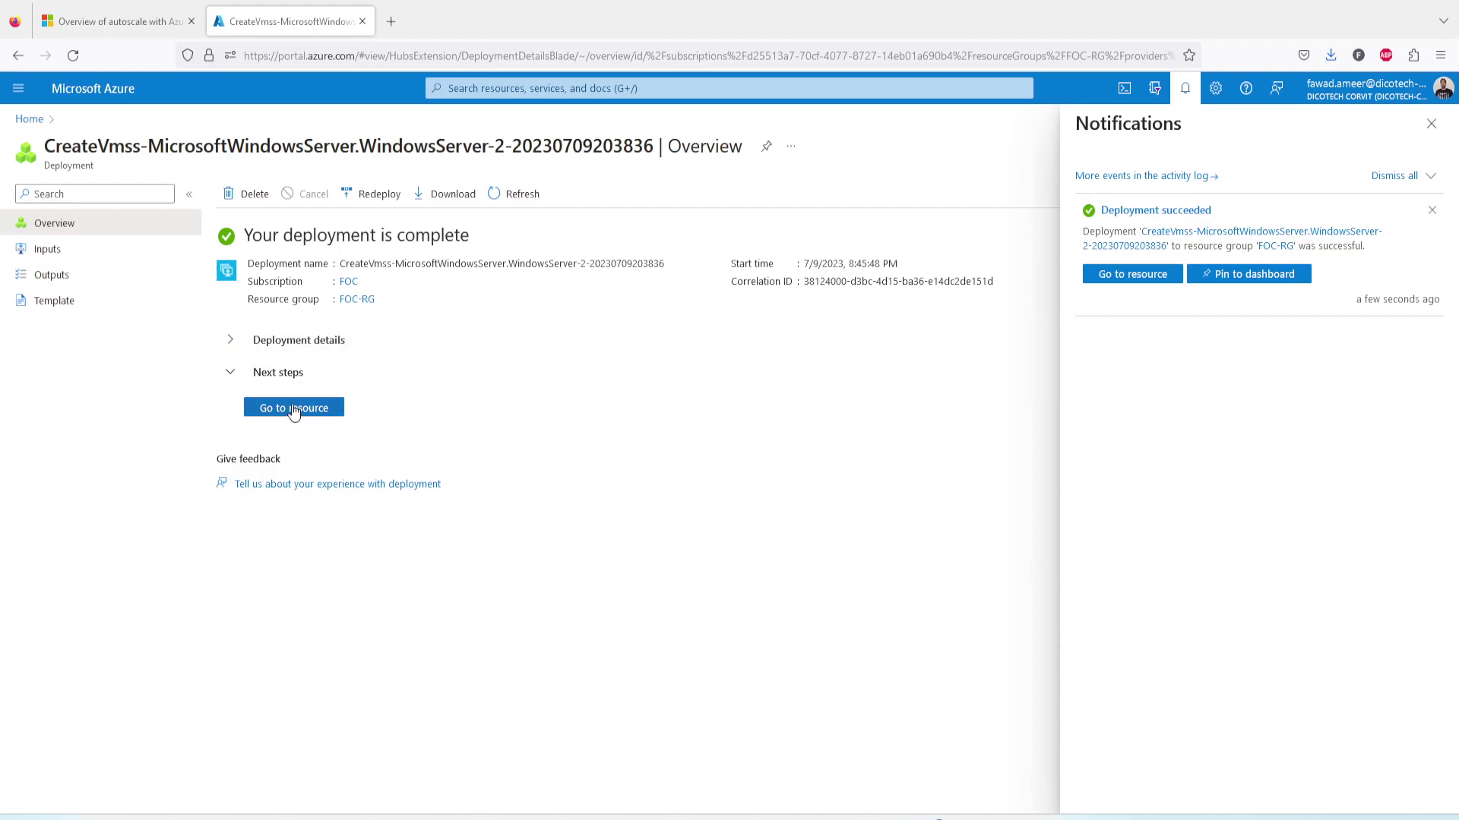
- Review the resources listed in the deployment details and open the deployed focautoscale scale set
click(229, 347)
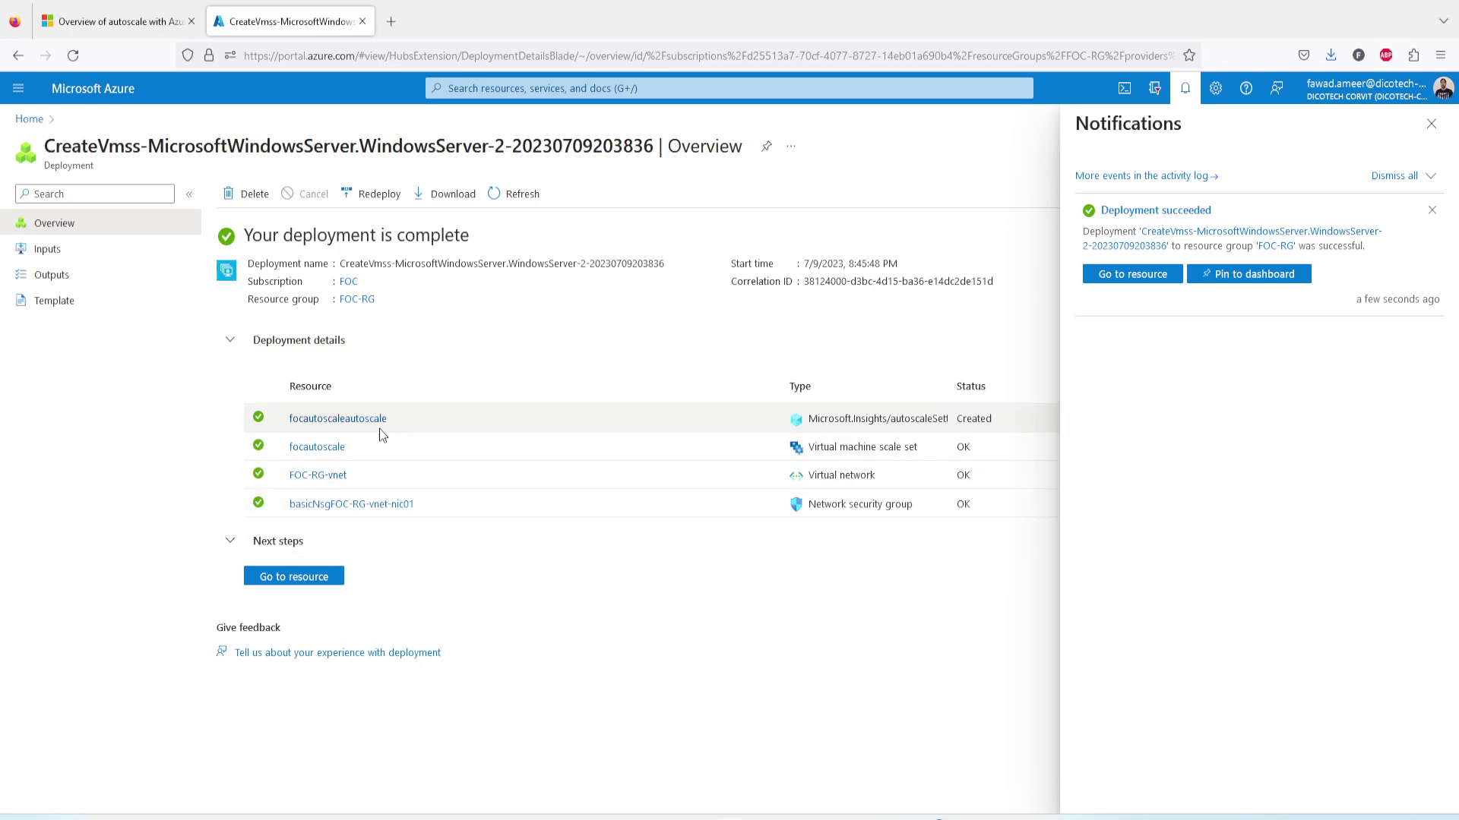
mouse_move(341, 425)
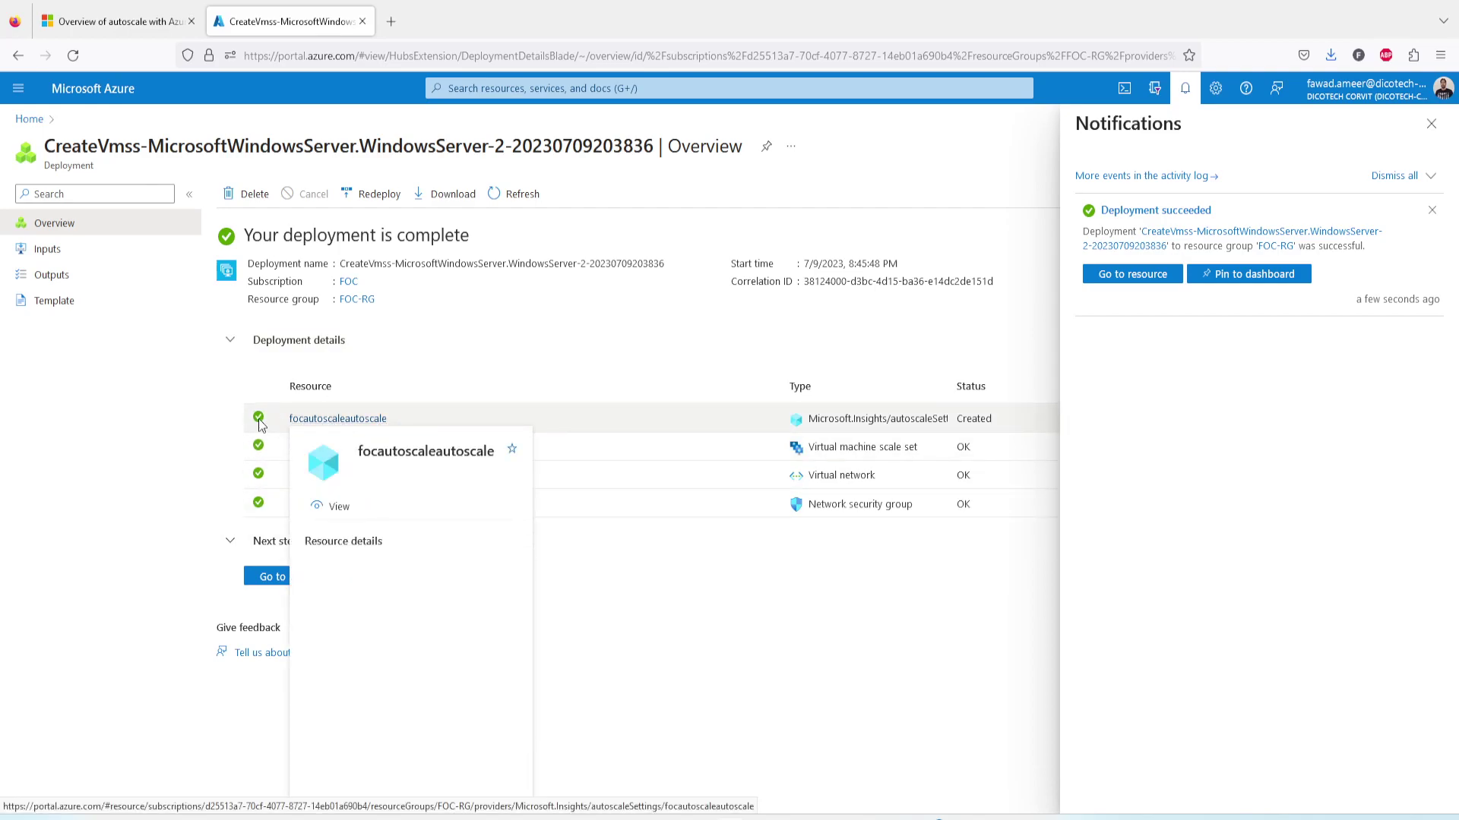
click(230, 546)
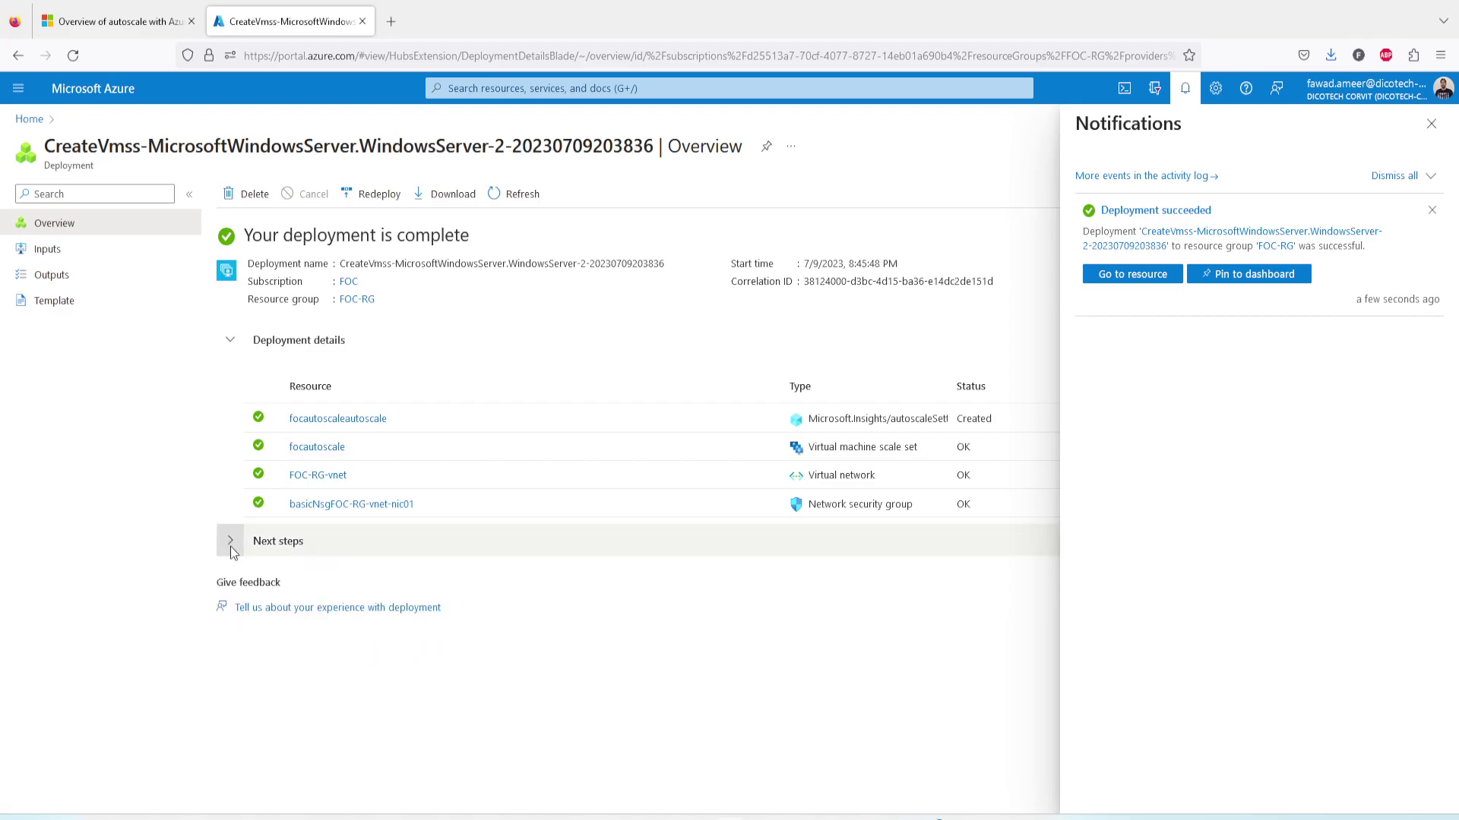
click(230, 546)
click(311, 578)
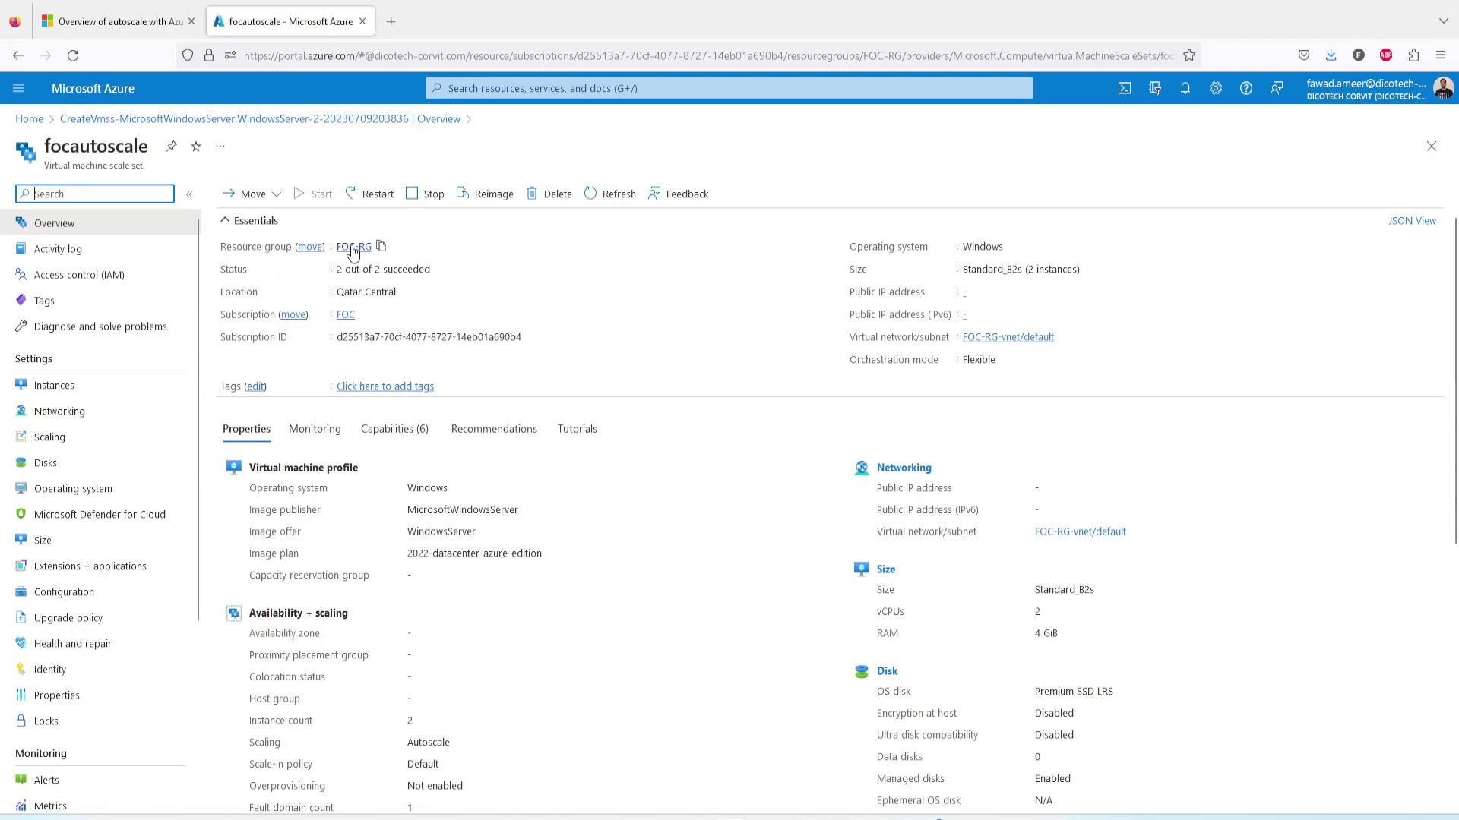
- Check the scale set's status, operating system and instance size in its overview
drag(338, 270, 381, 269)
click(388, 269)
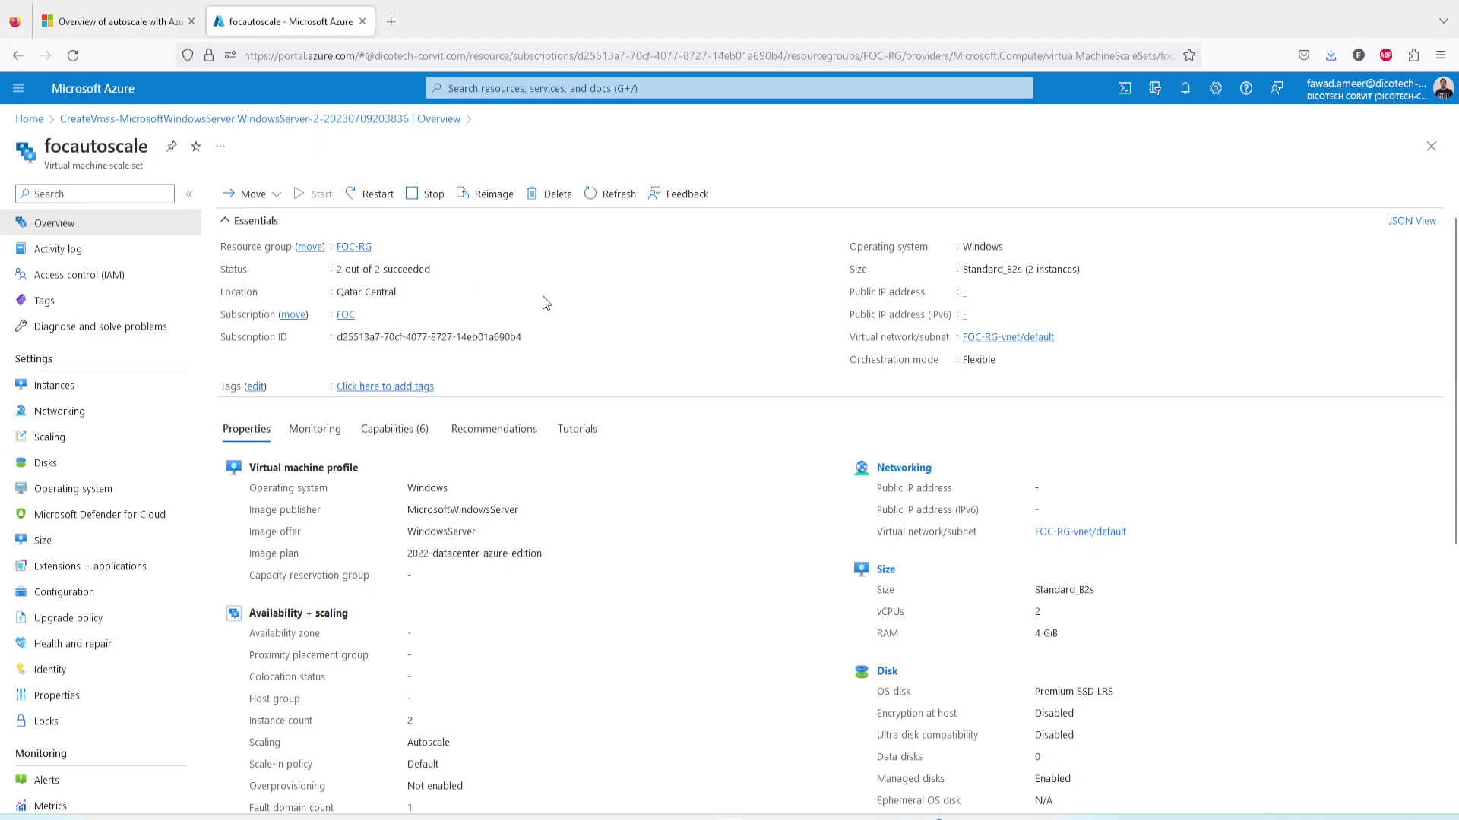
drag(963, 246, 1034, 269)
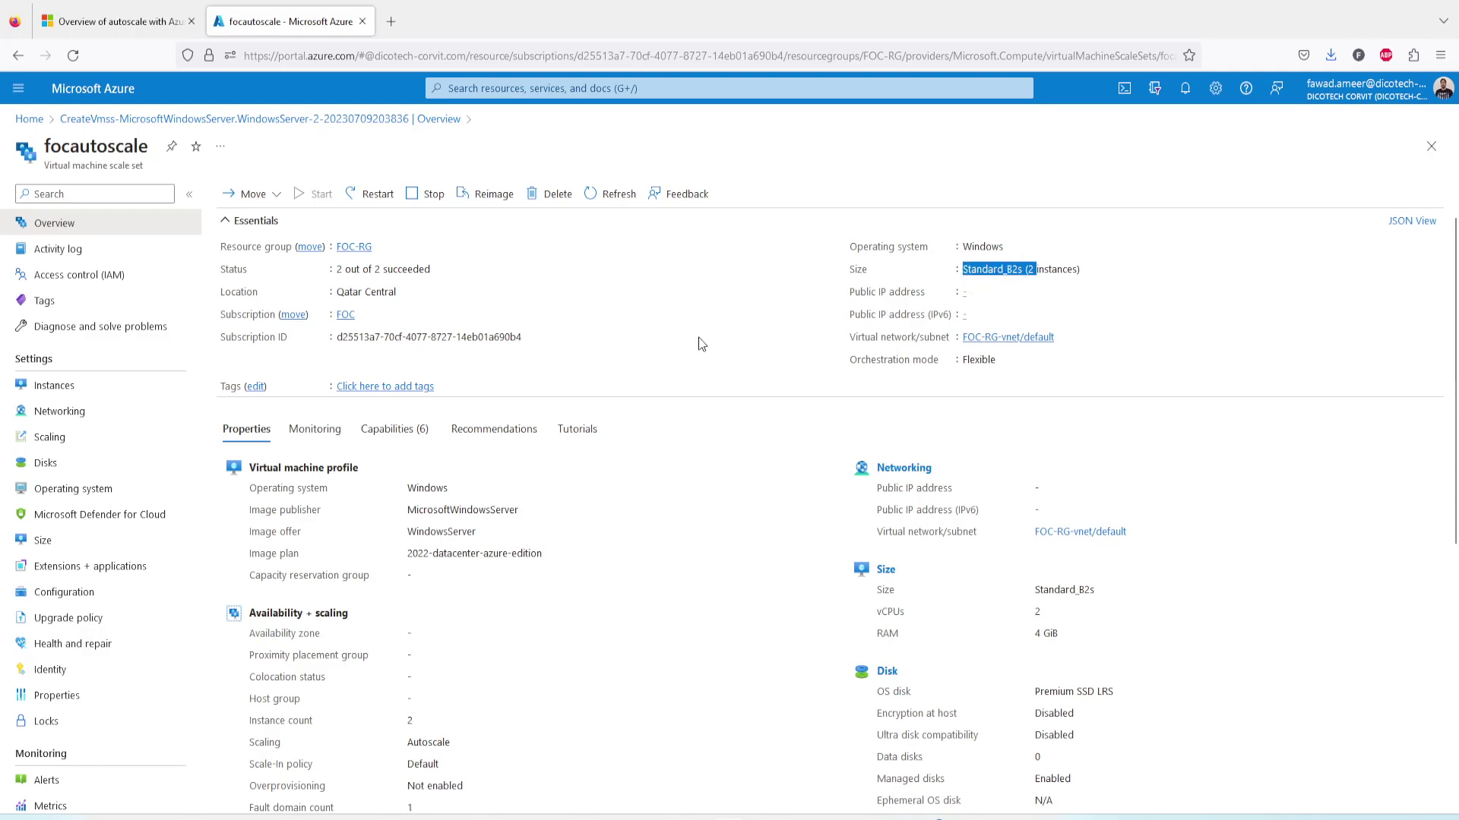
- List the scale set's instances, open focautoscale_6b62516d and check its private IP address
click(72, 391)
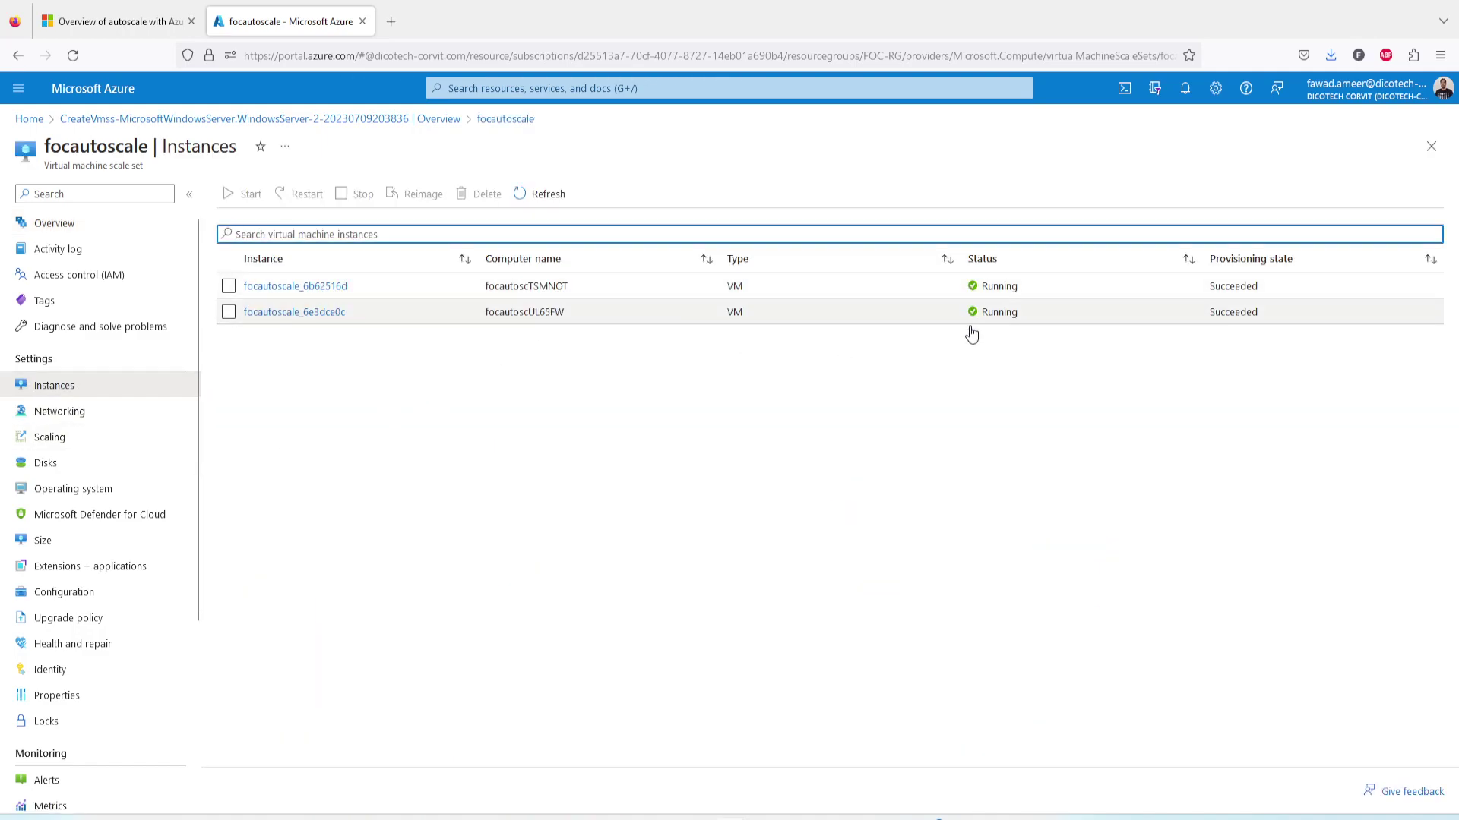
click(304, 287)
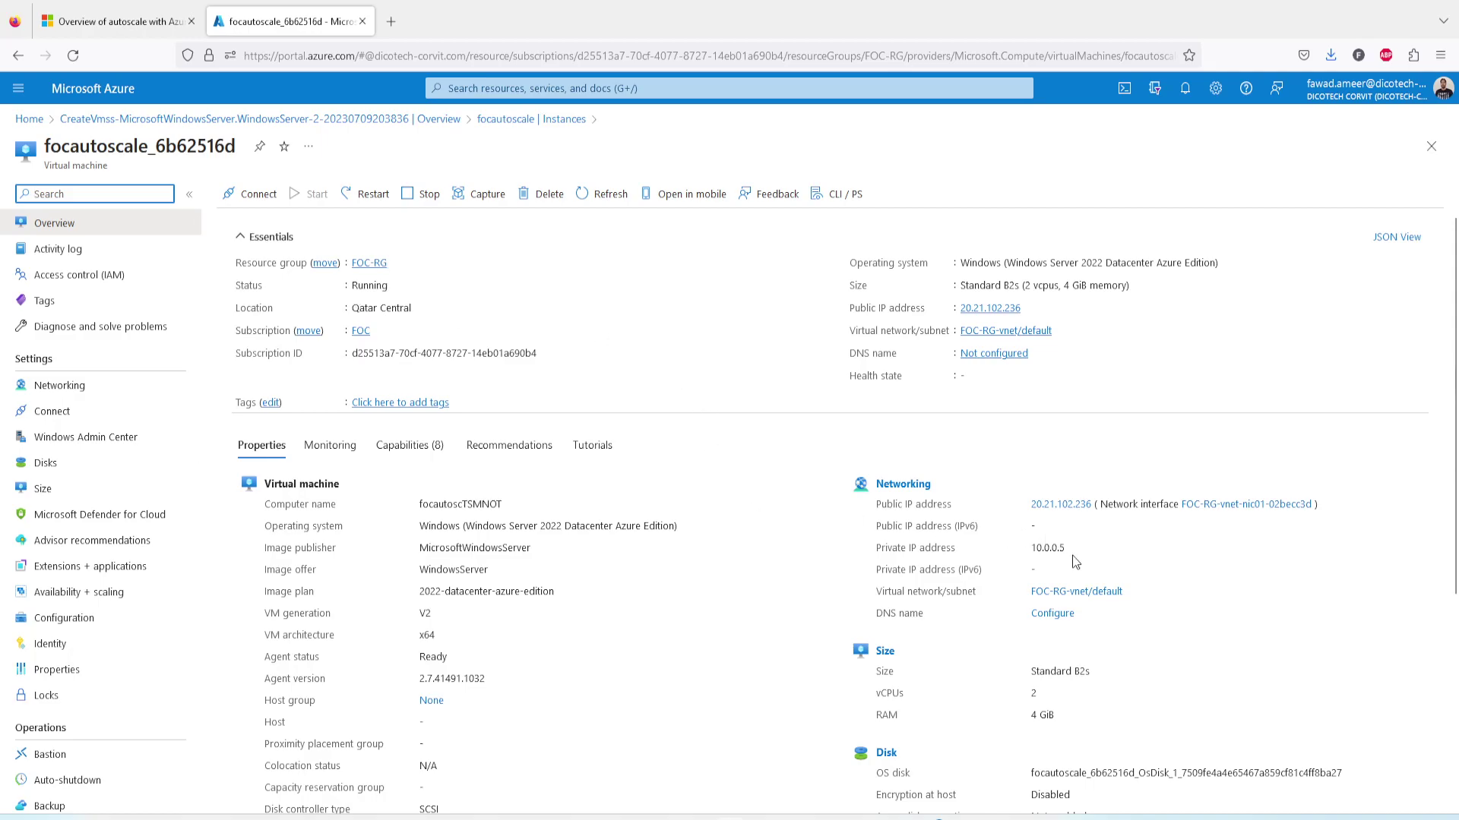
drag(1066, 548, 1031, 548)
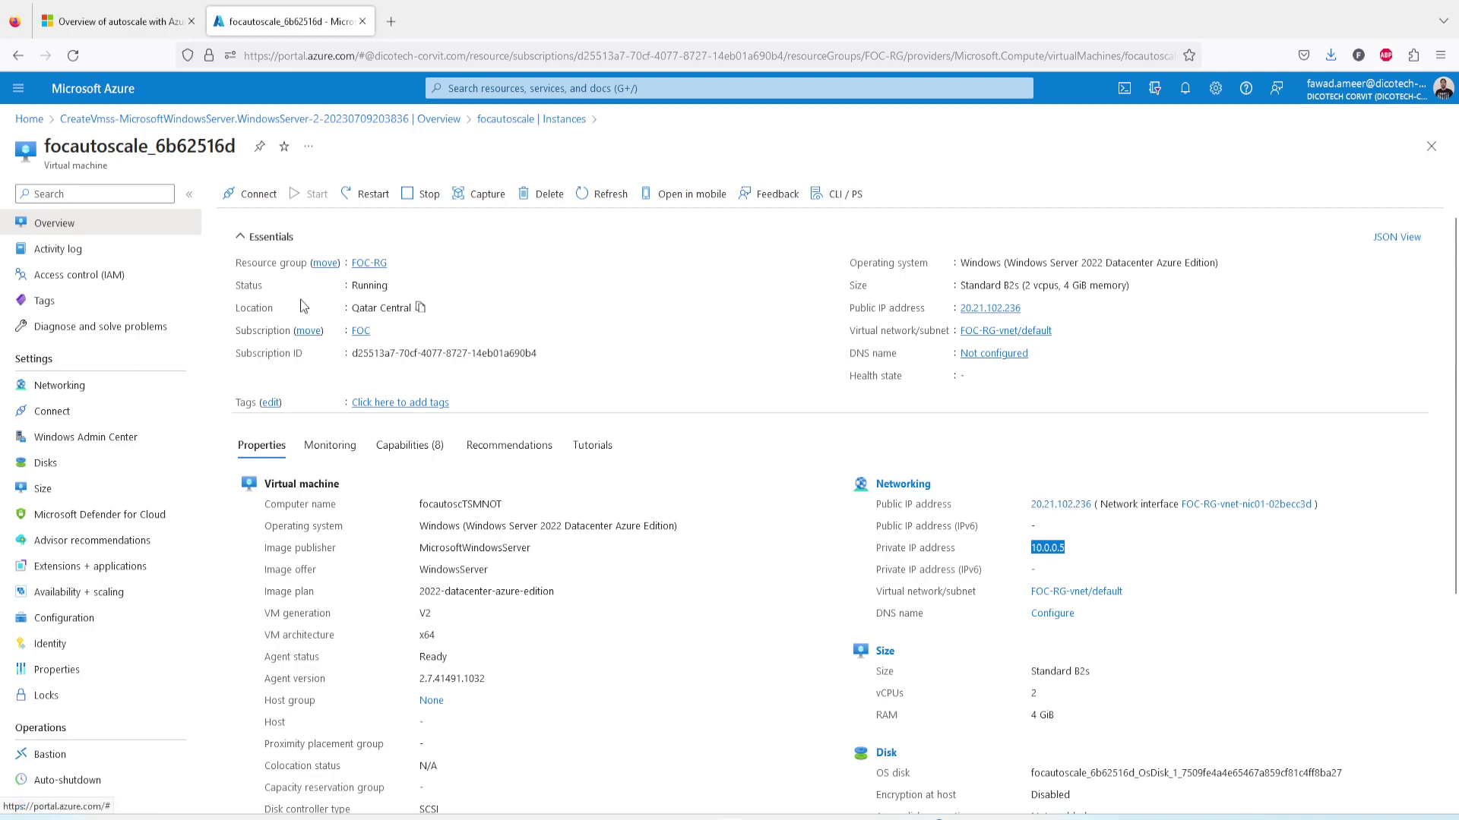
- Go back to the portal home, open the virtual machine scale sets list and filter it to the FOC subscription only
click(442, 121)
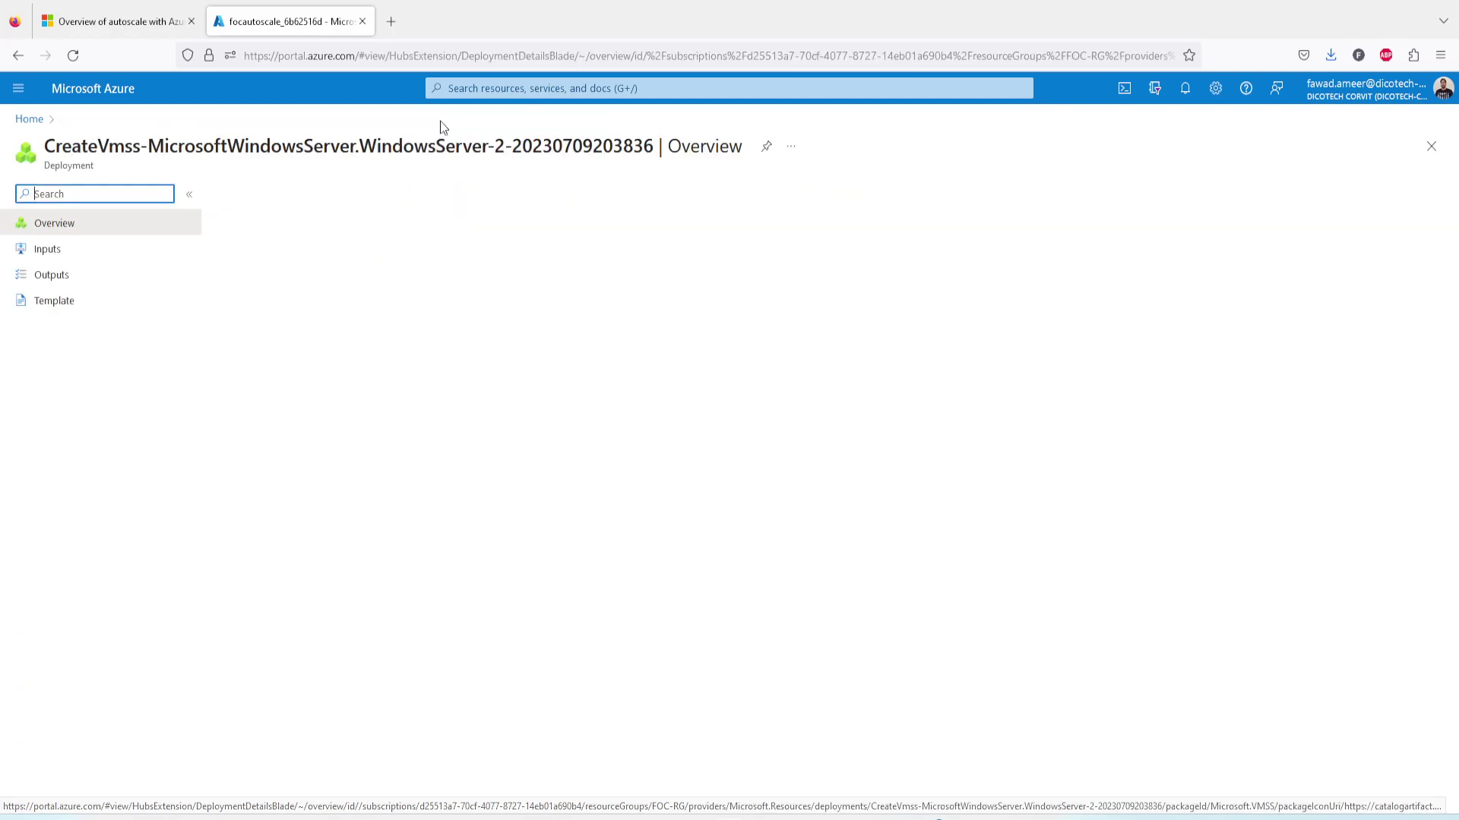
click(30, 120)
click(435, 213)
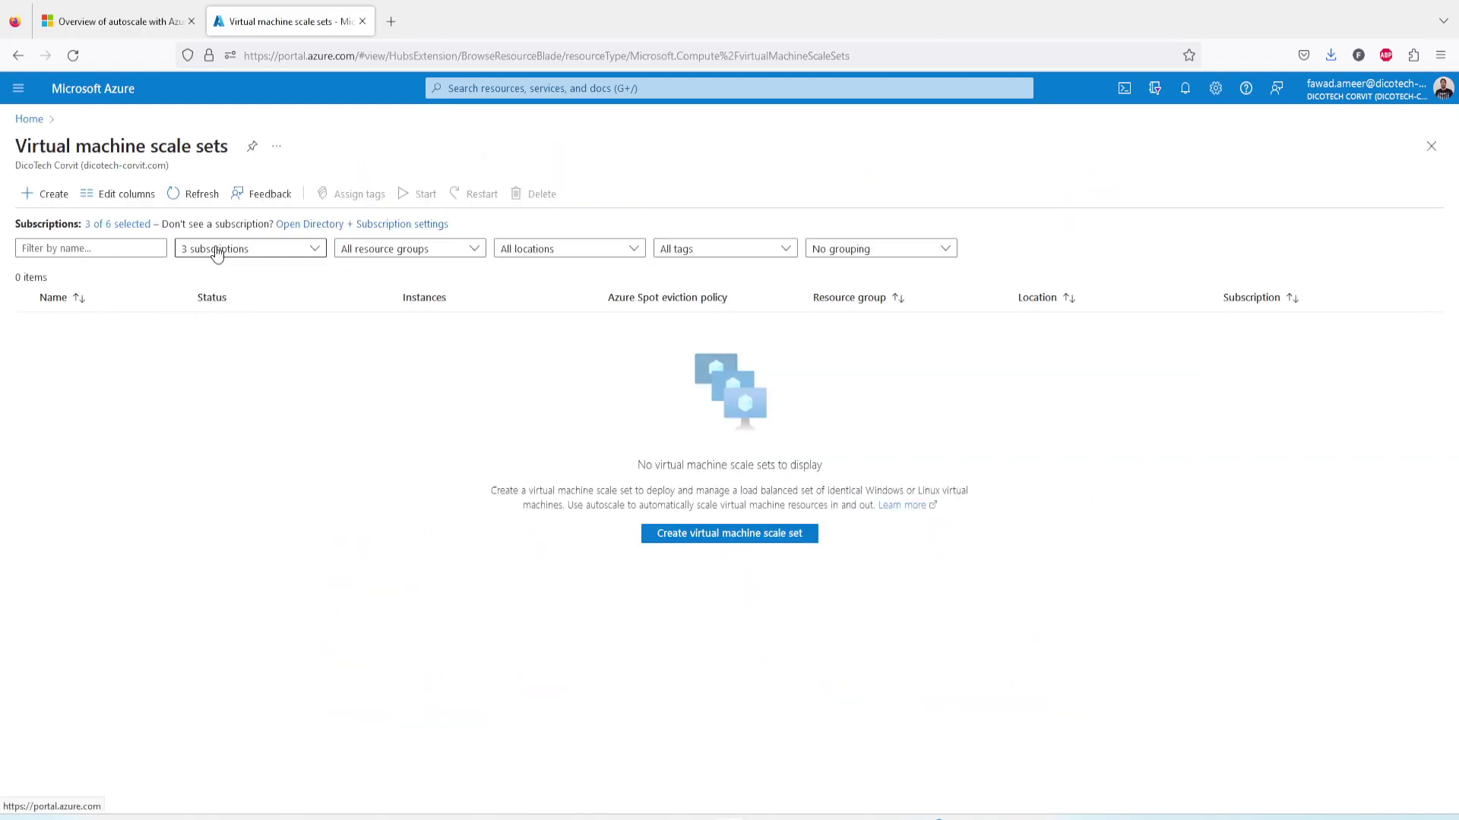
click(217, 252)
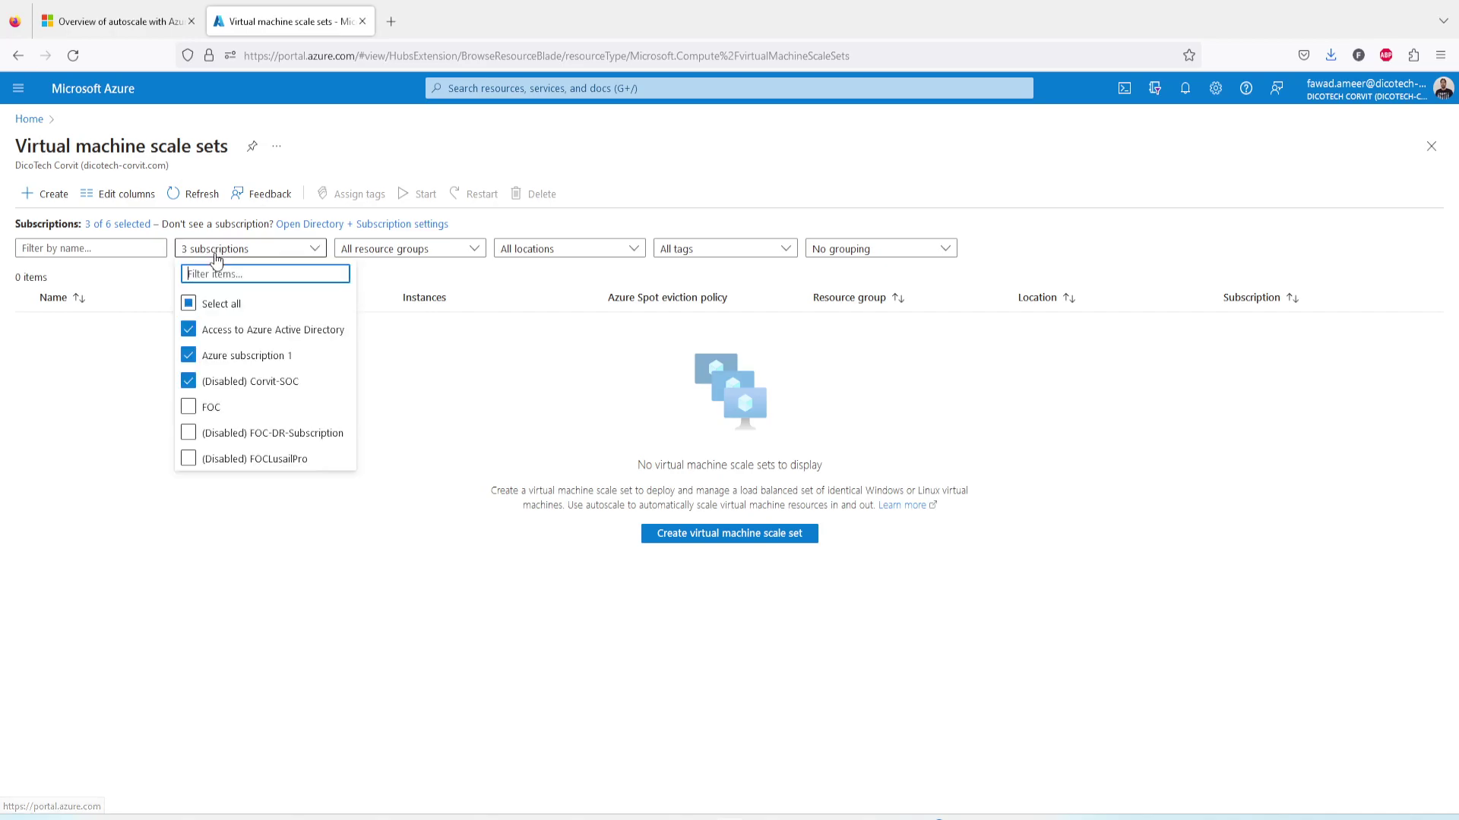
click(189, 304)
click(188, 304)
click(189, 407)
click(468, 405)
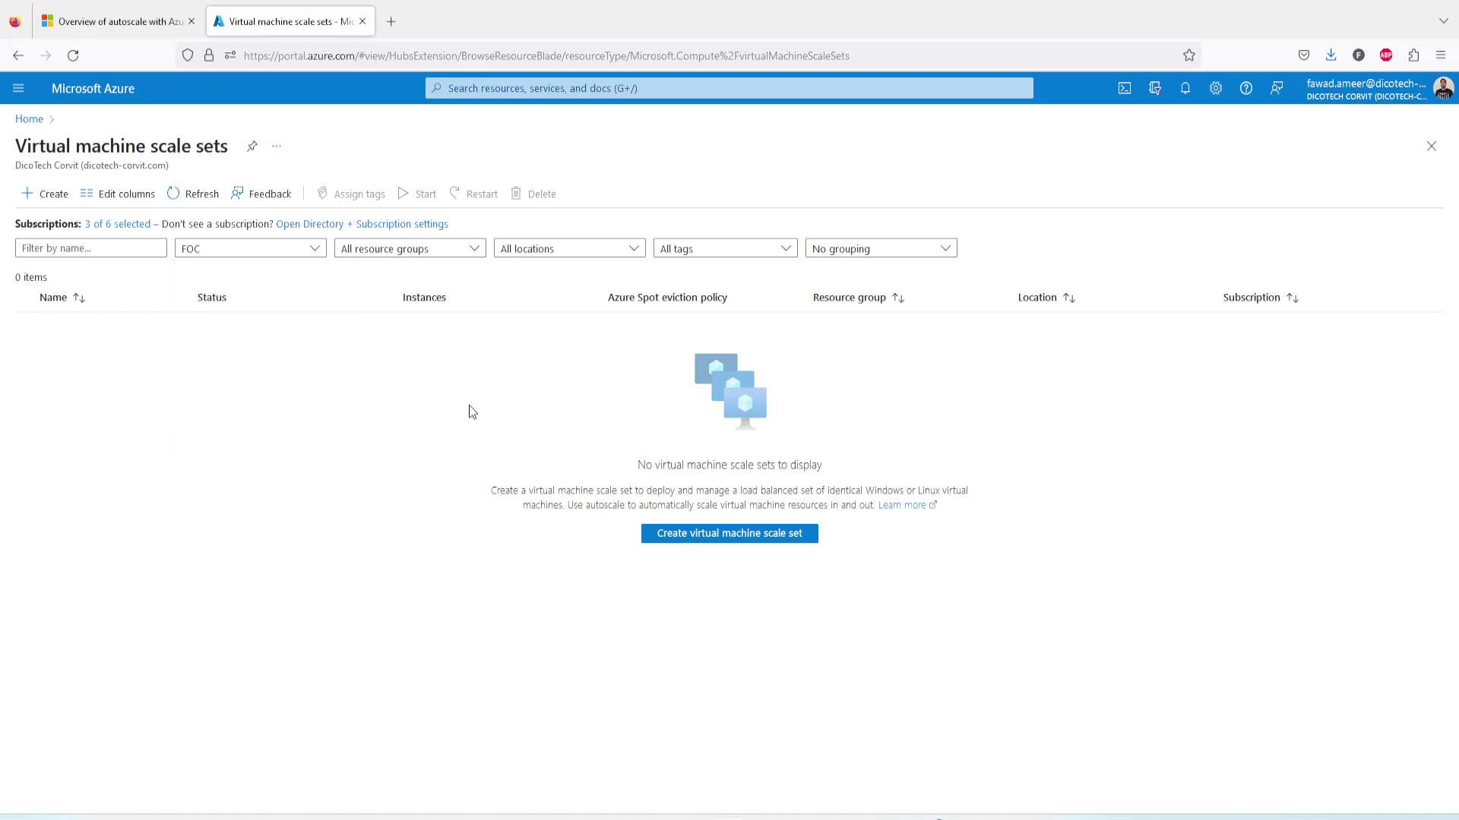
- Open the focautoscale_6e3dce0c instance of the focautoscale scale set and check its private IP address
click(87, 326)
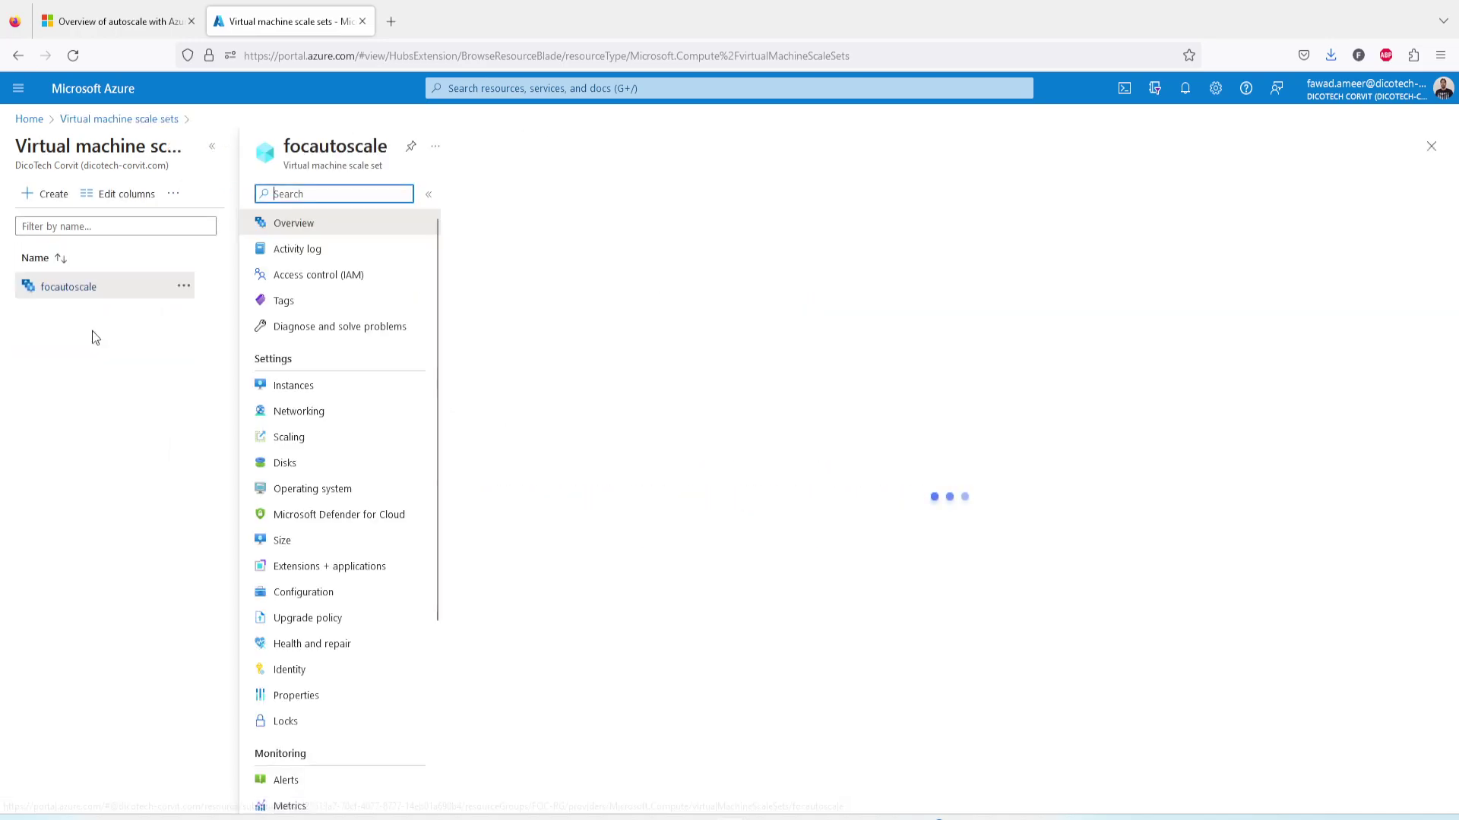
click(304, 388)
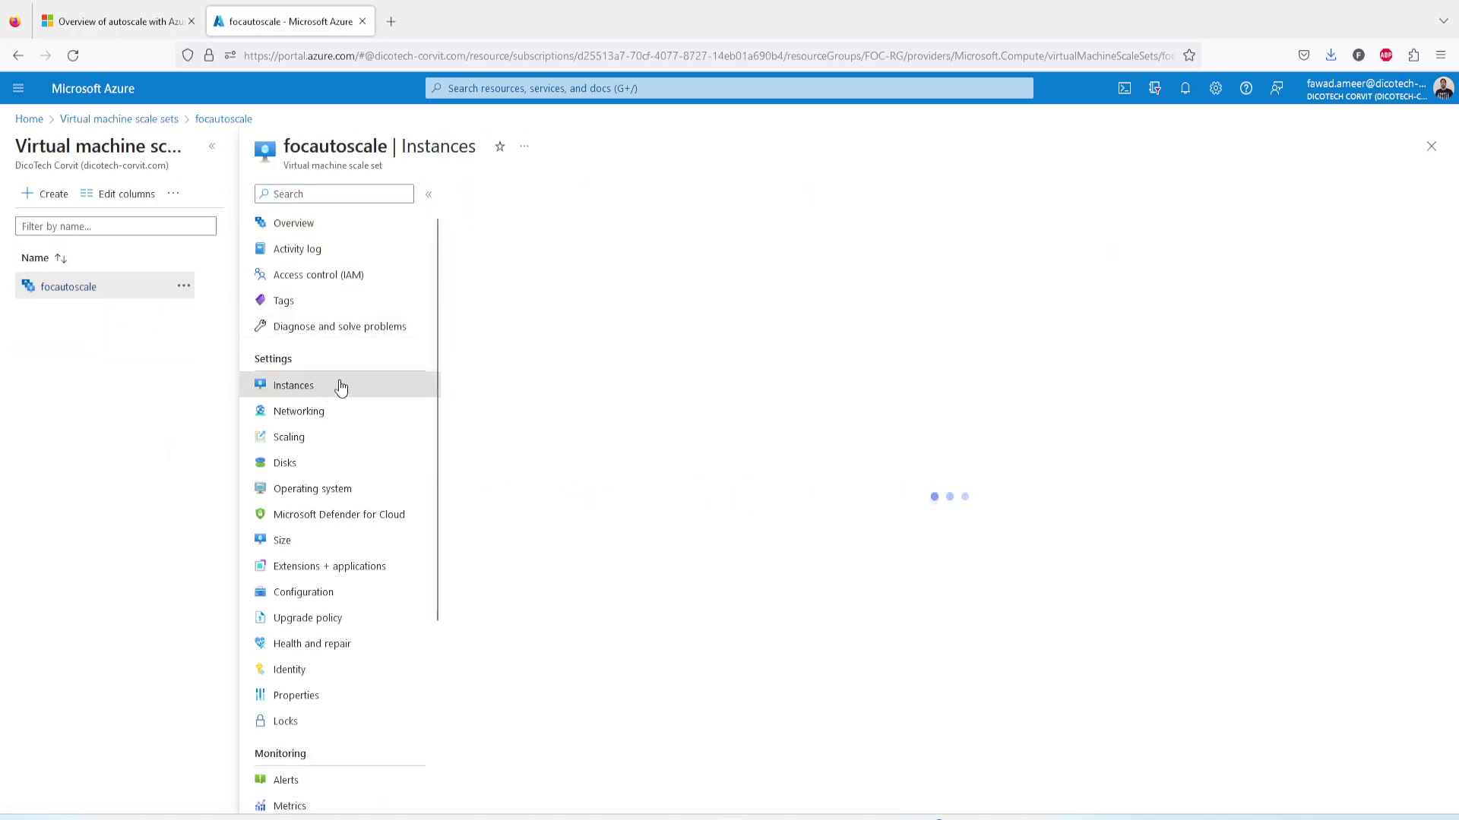
click(530, 313)
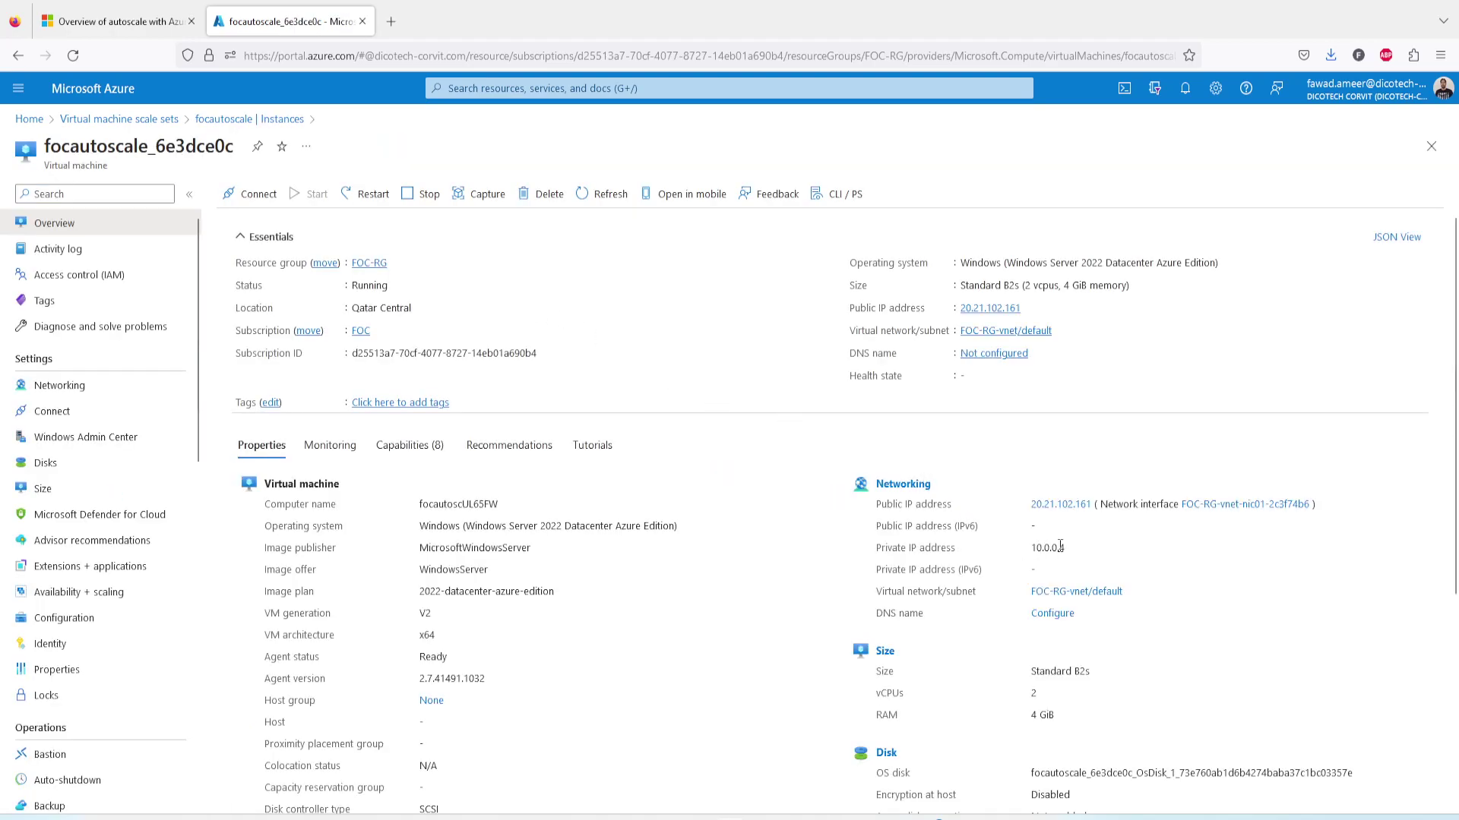
drag(1066, 548, 1022, 549)
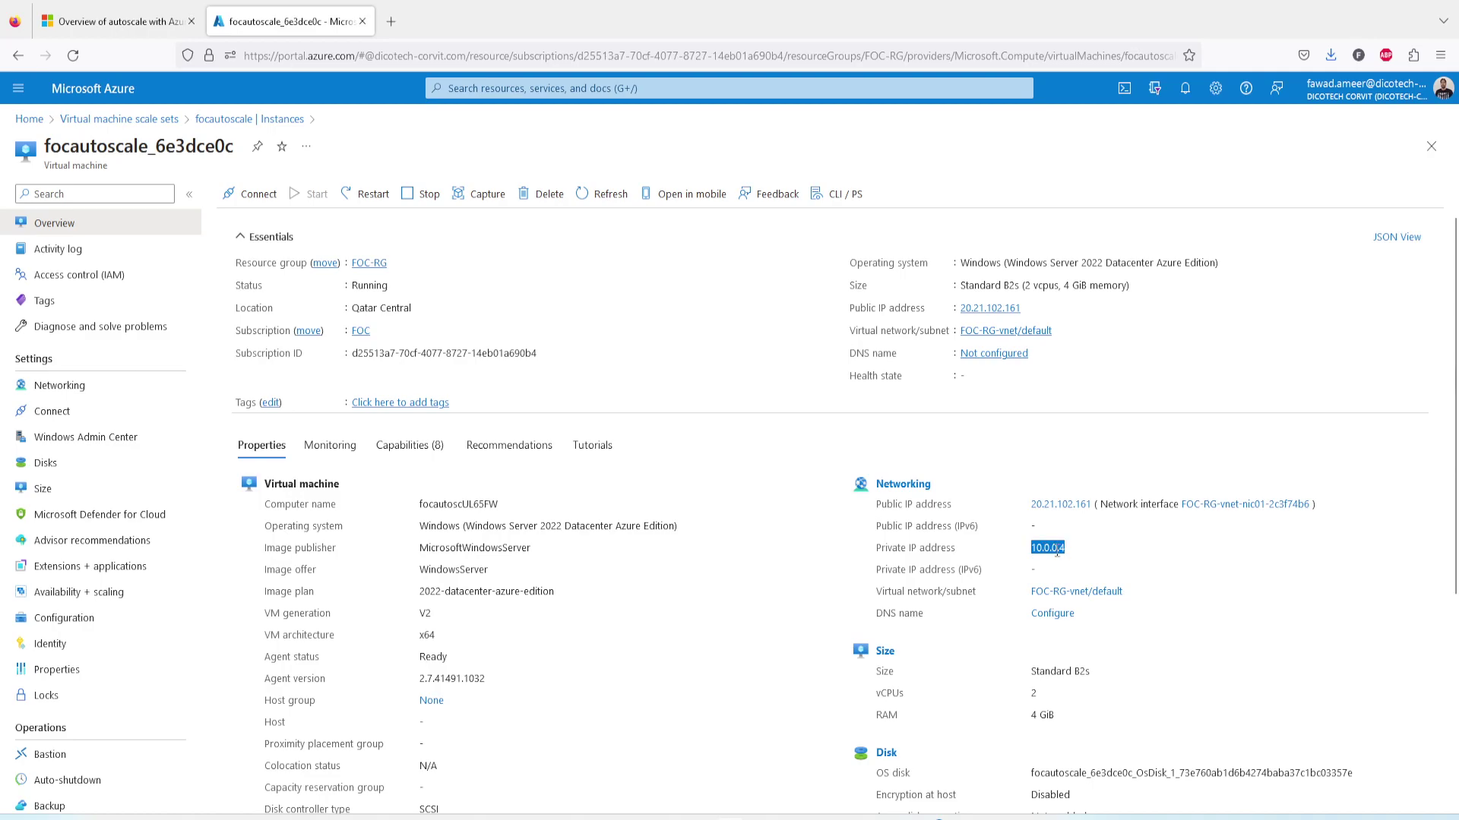
- Download the RDP file for focautoscale_6e3dce0c, try to connect with it and cancel the connection attempt
click(269, 200)
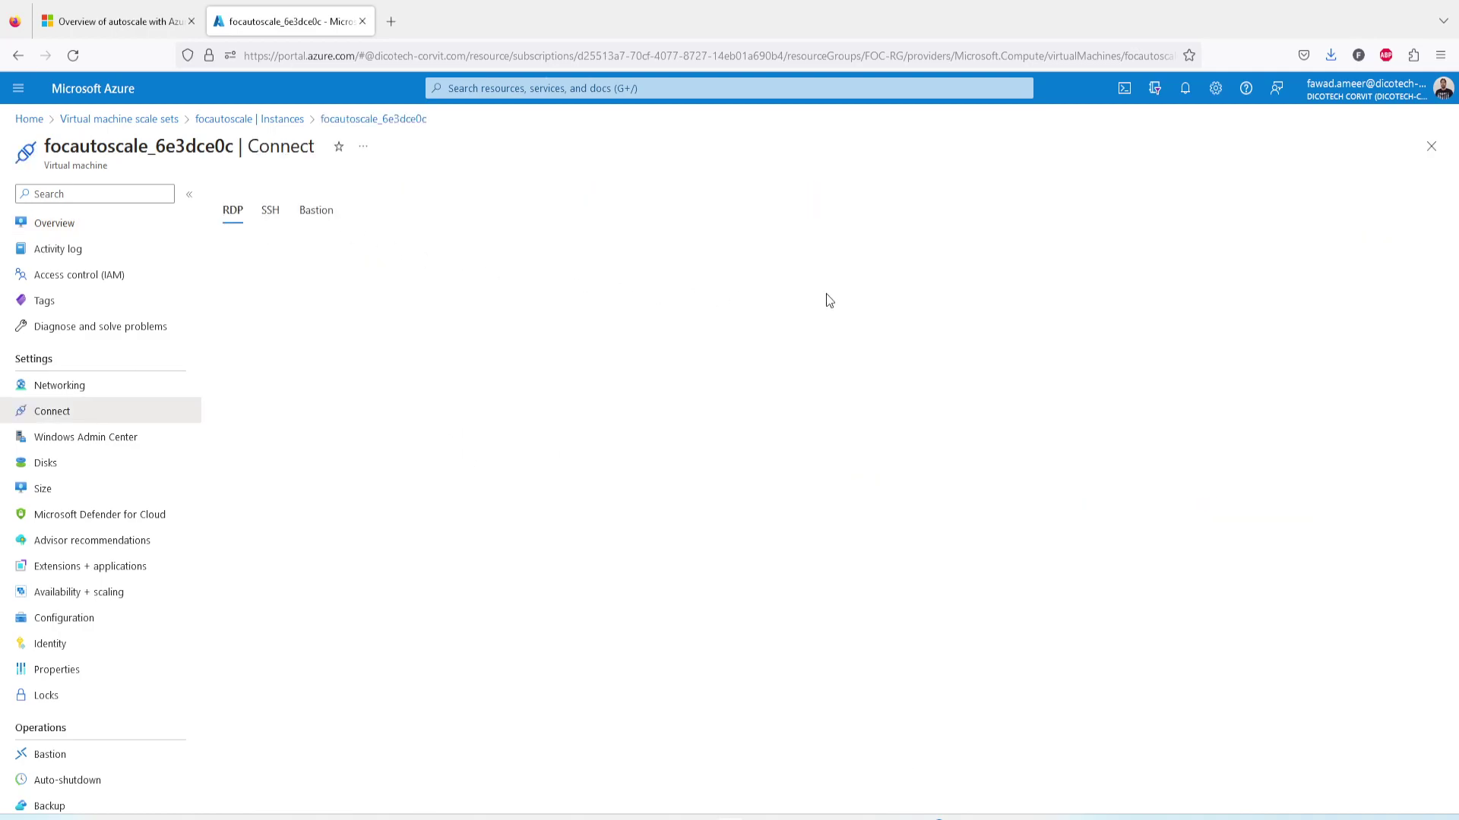
click(300, 574)
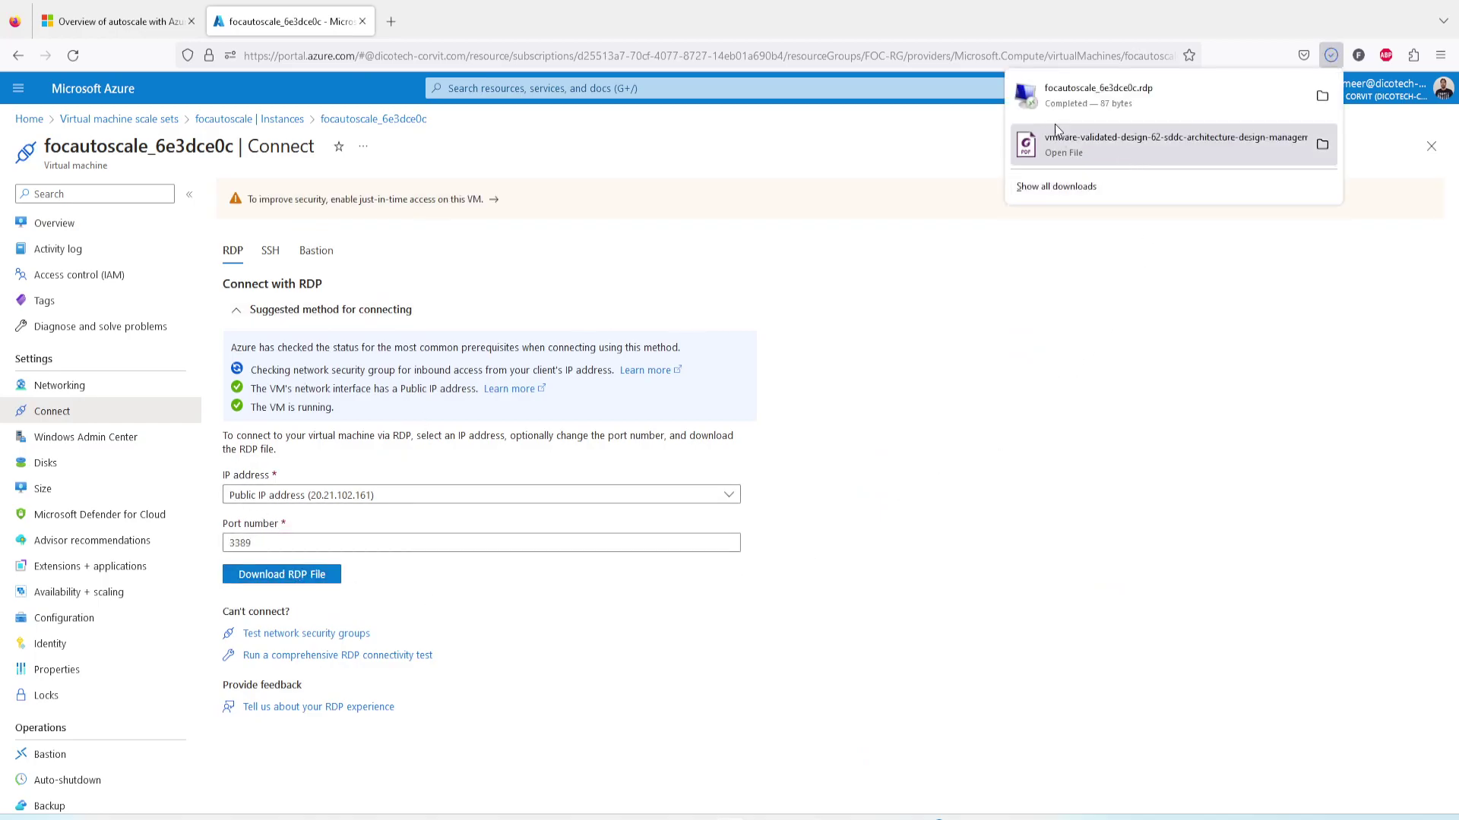
click(1155, 95)
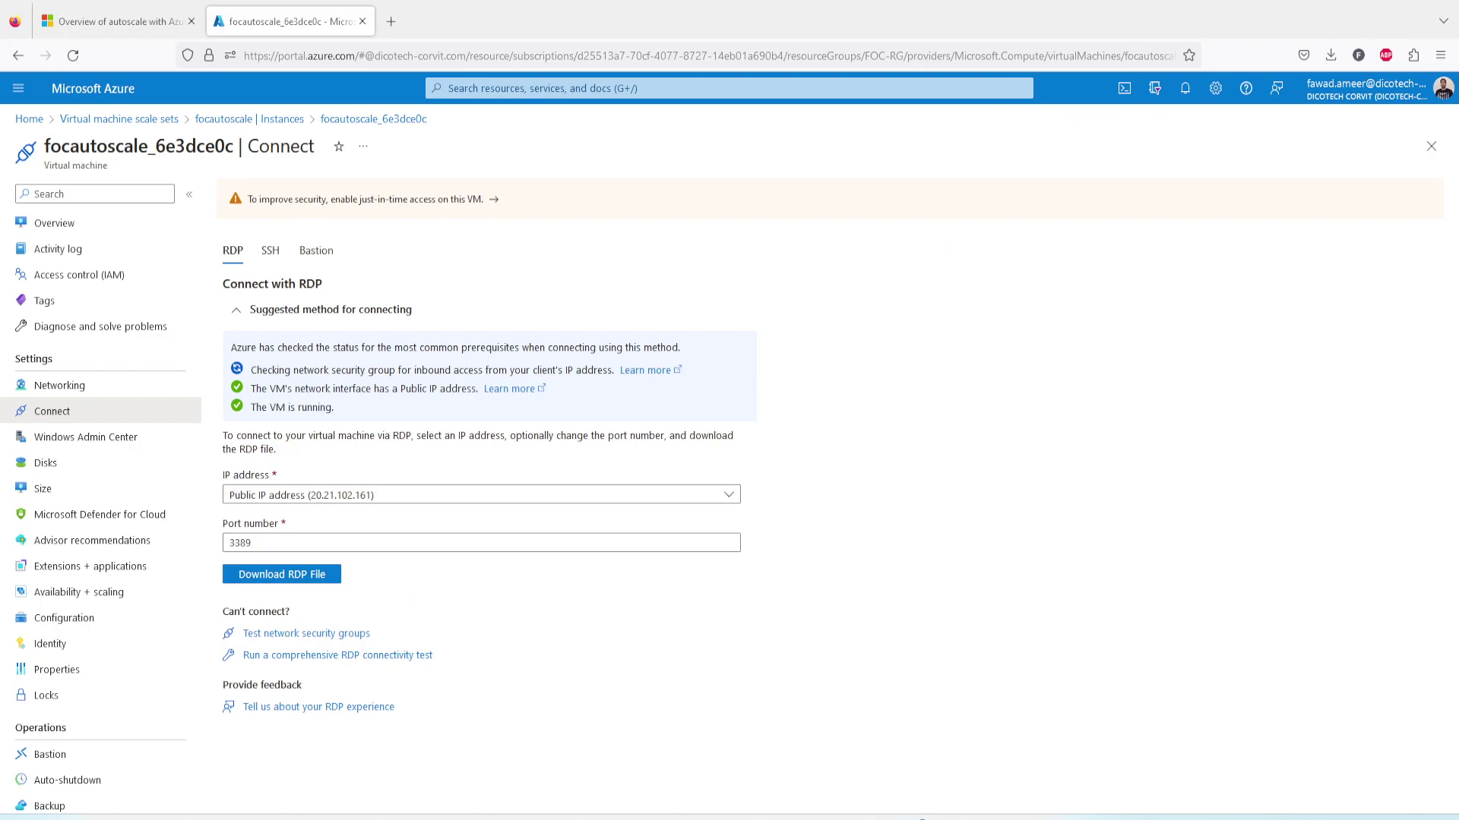
click(859, 499)
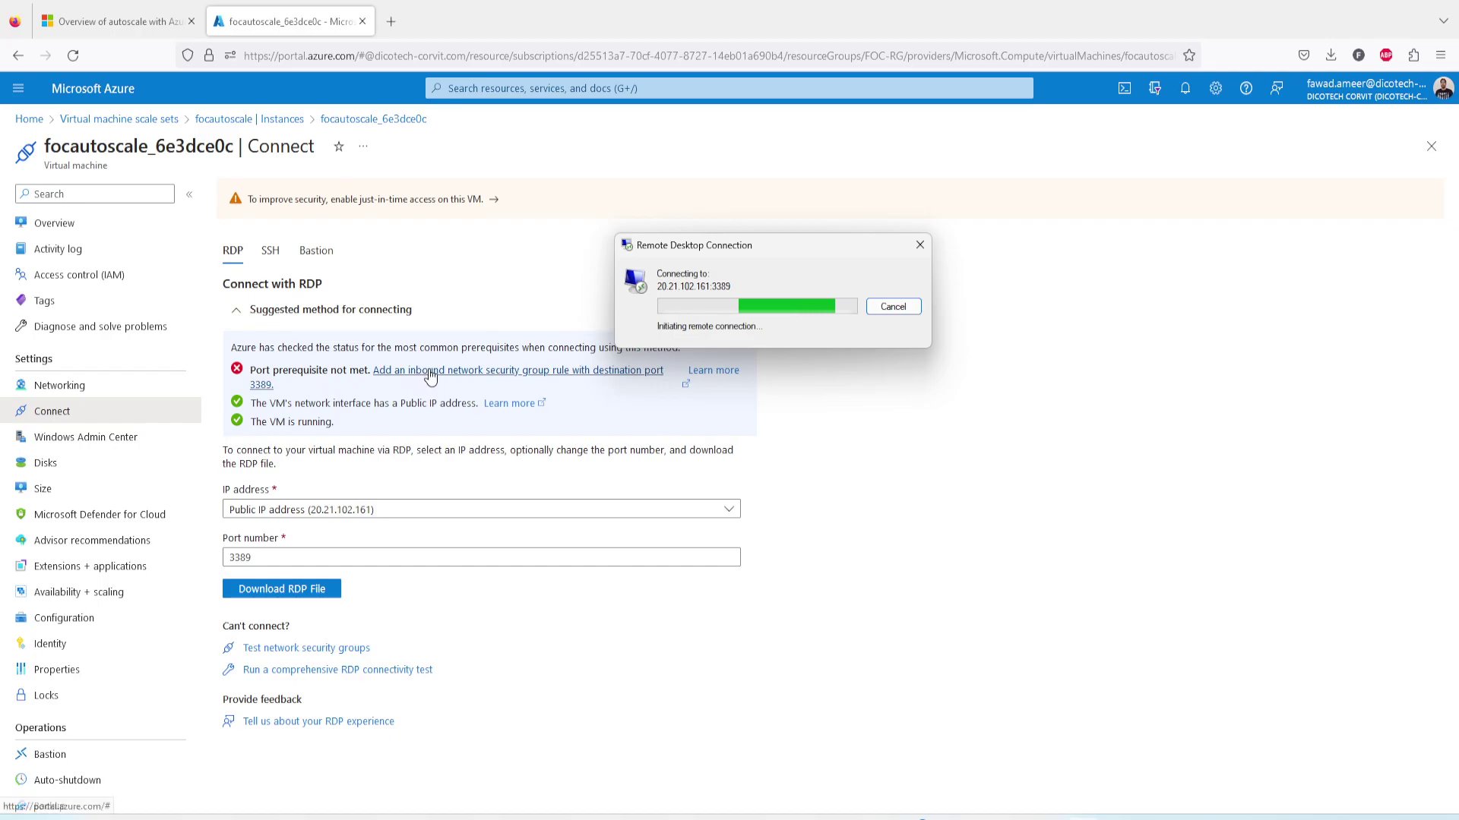
click(893, 306)
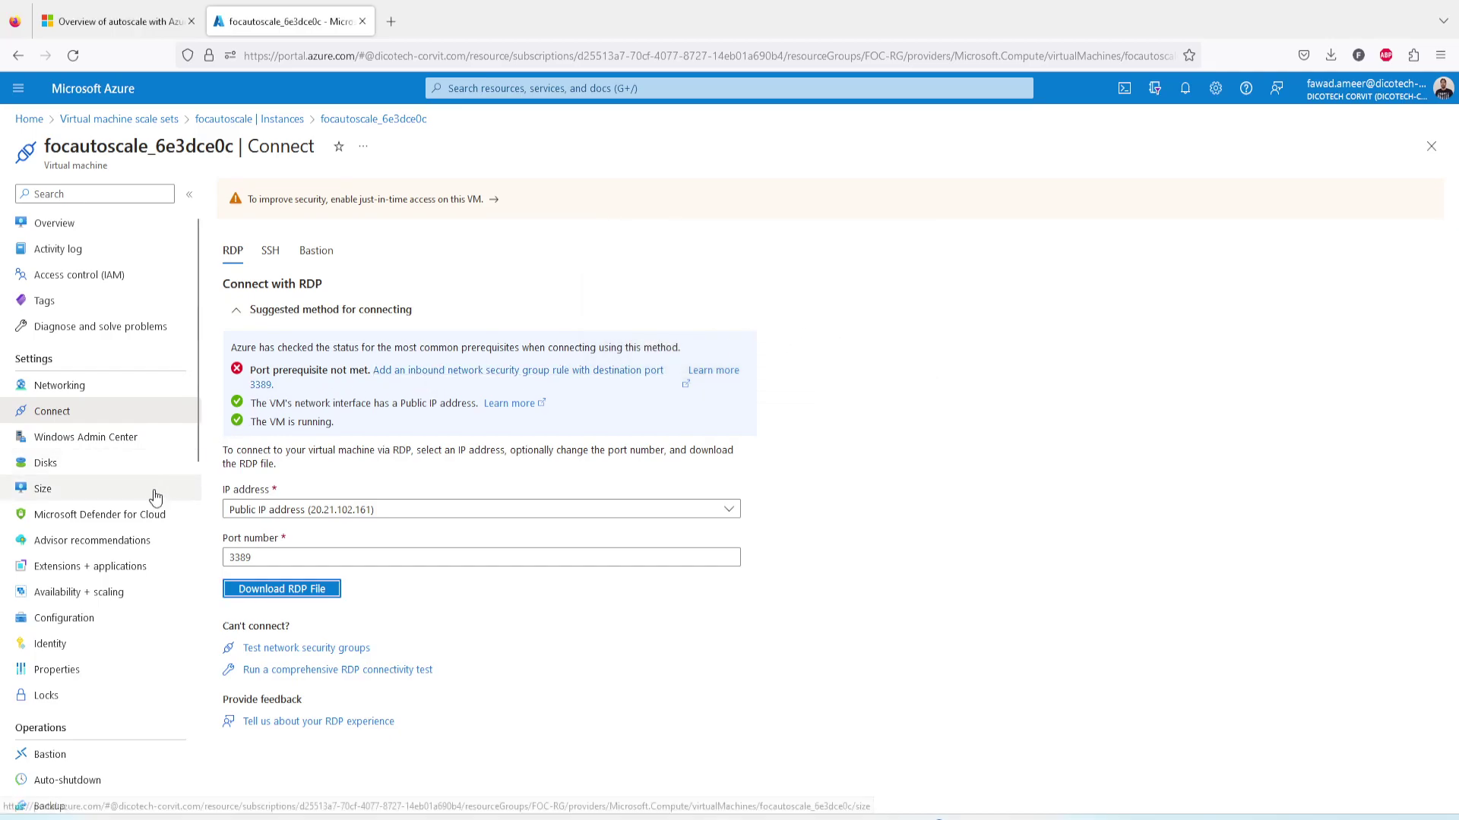
- Add an inbound security rule to the instance's network security group allowing TCP traffic on destination port 3389
click(427, 372)
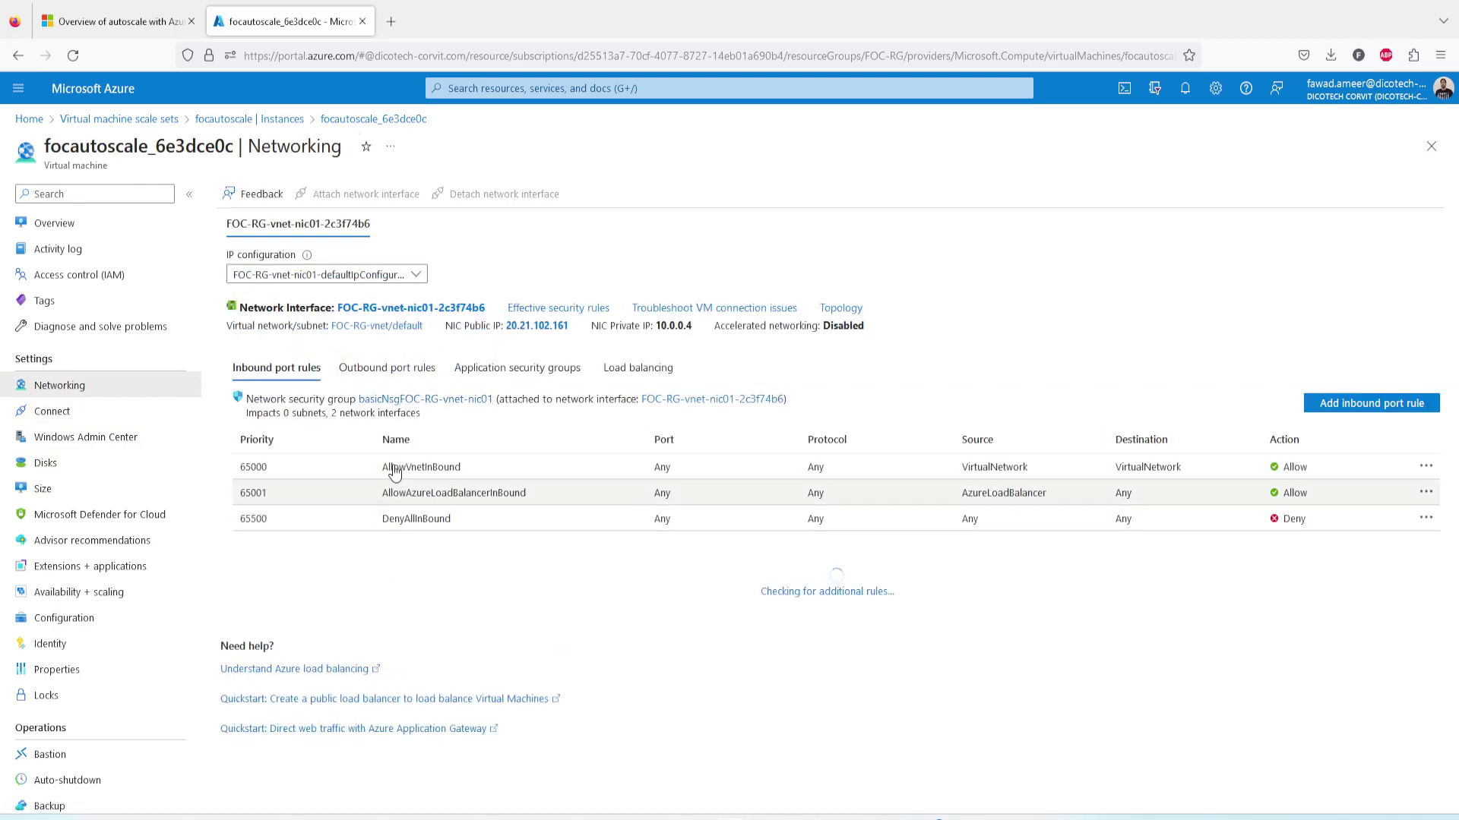
click(1337, 414)
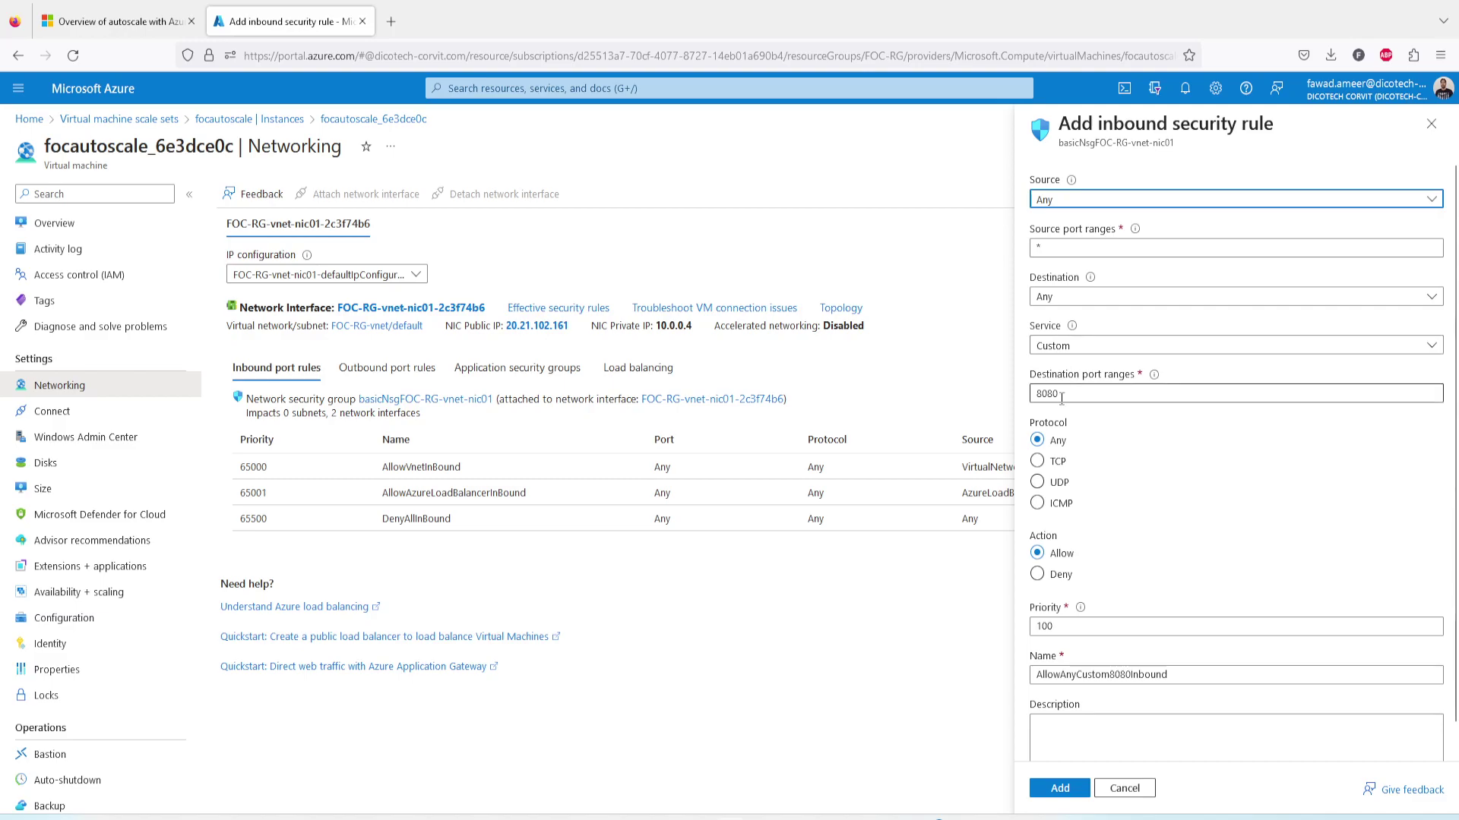
click(1037, 461)
drag(1061, 393, 1013, 400)
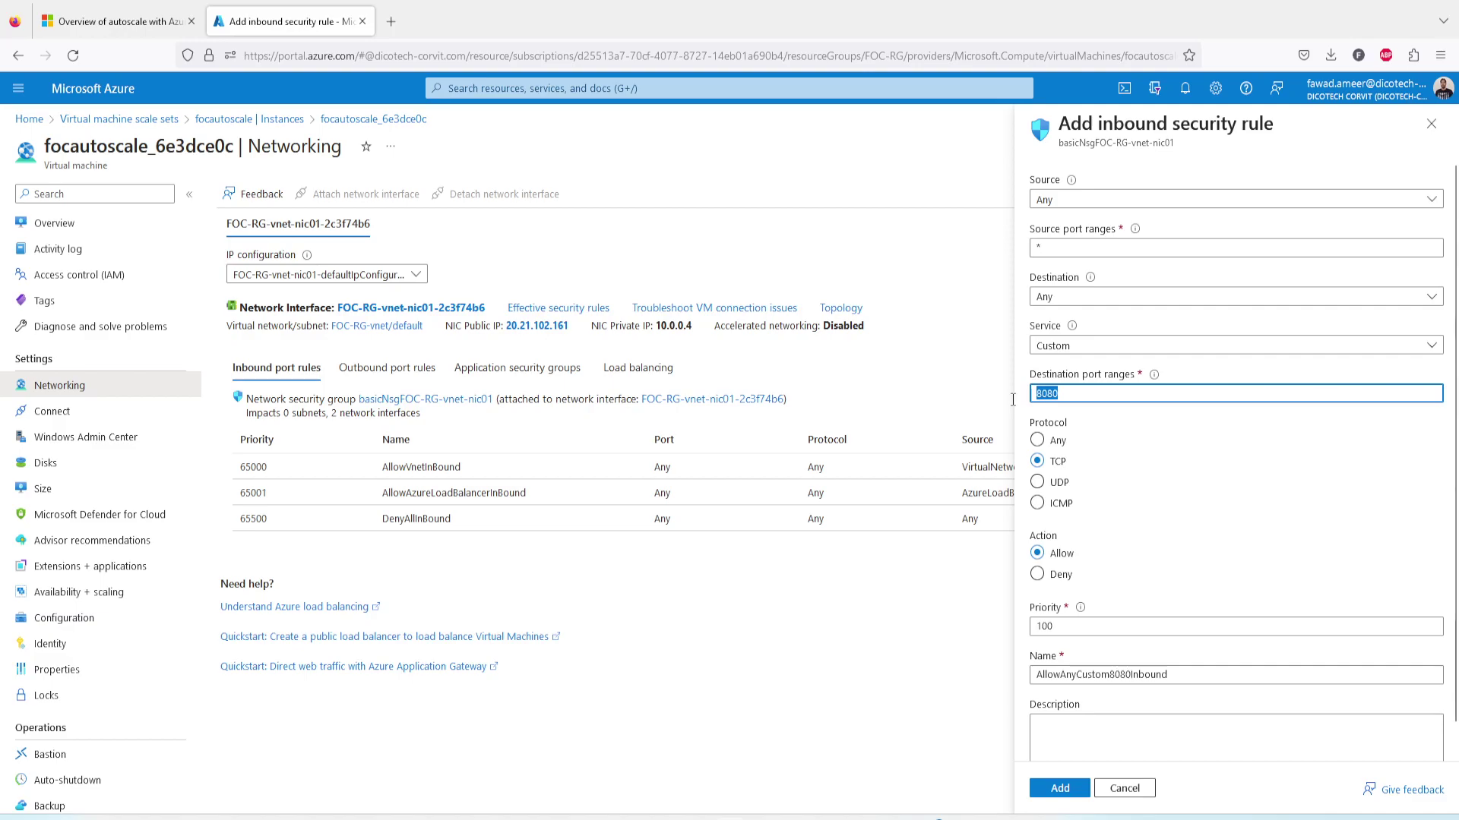
text(3389)
scroll(1122, 762, down, 2)
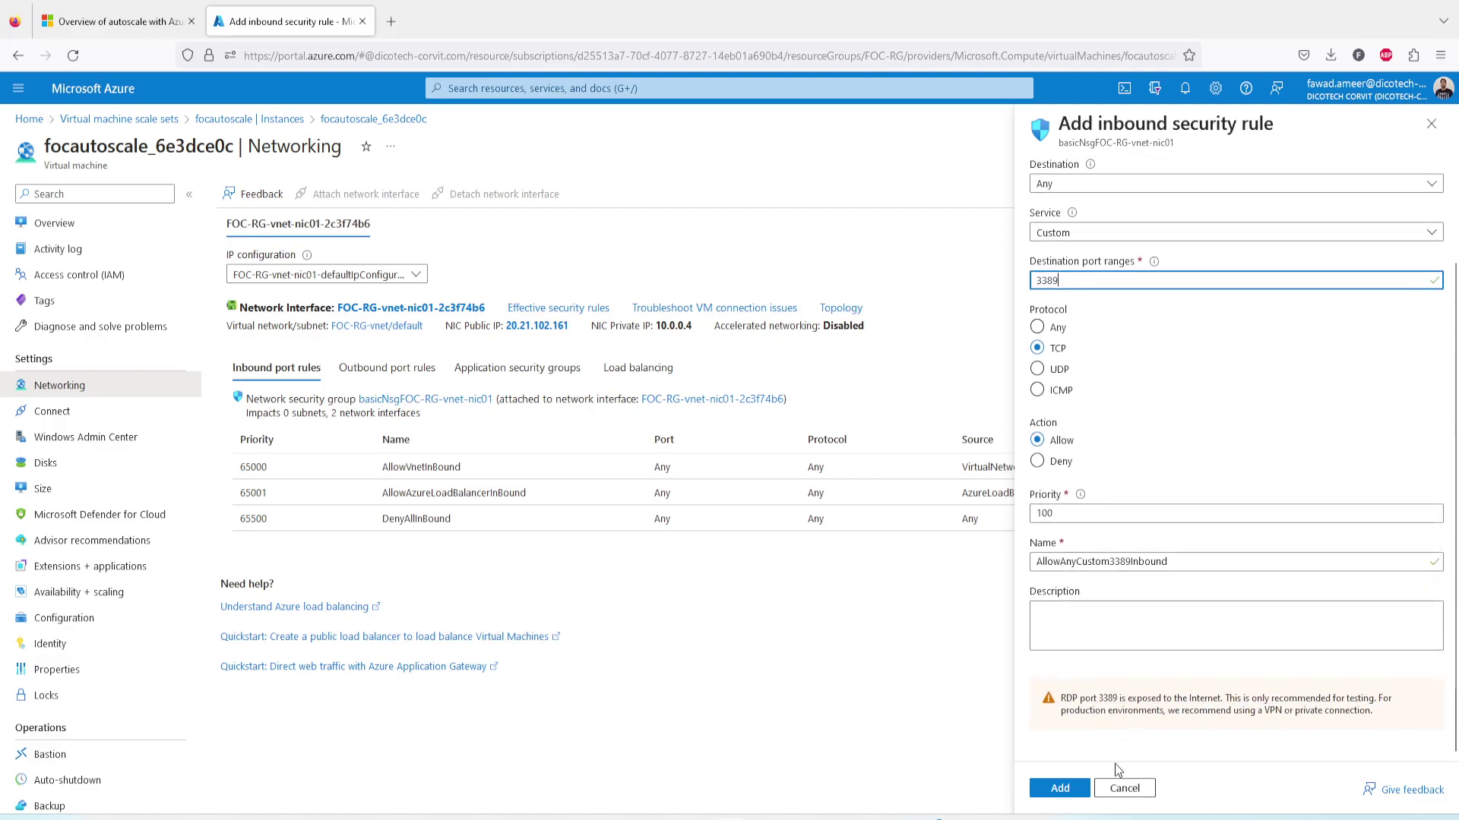
click(1072, 791)
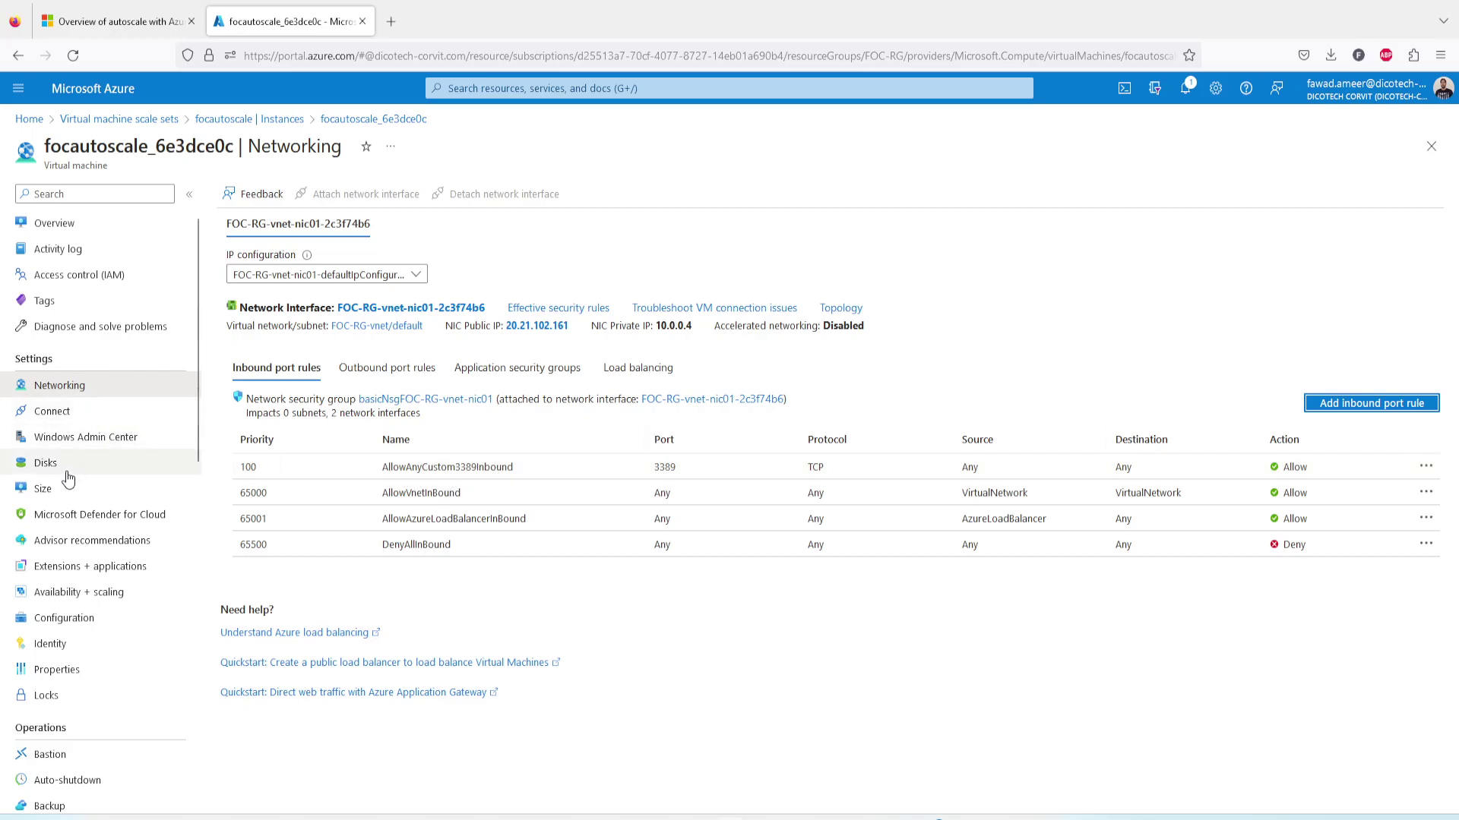
- Return to the RDP connection page of focautoscale_6e3dce0c and recheck the network security group prerequisite
click(48, 490)
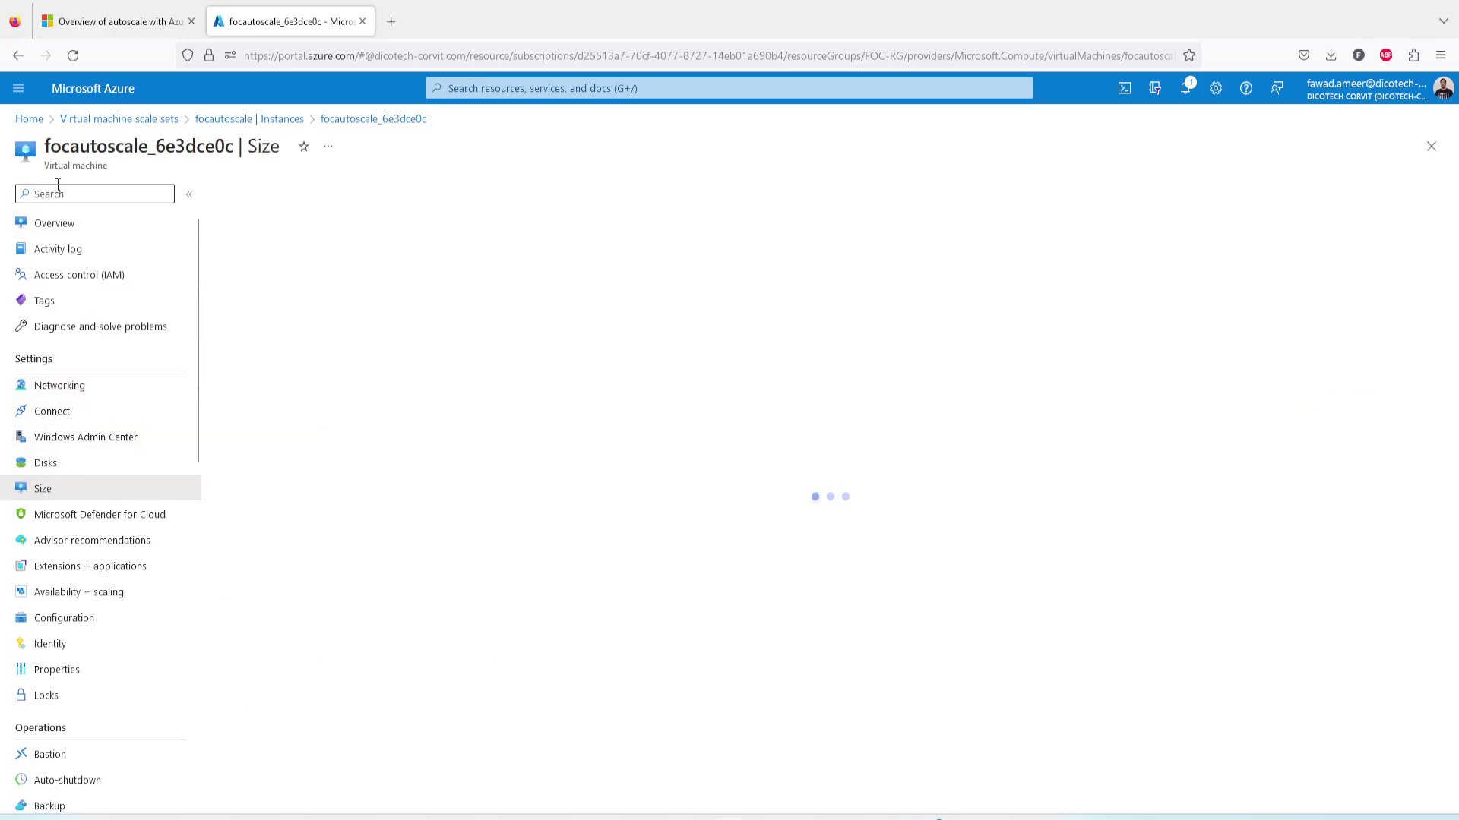
click(267, 120)
click(546, 316)
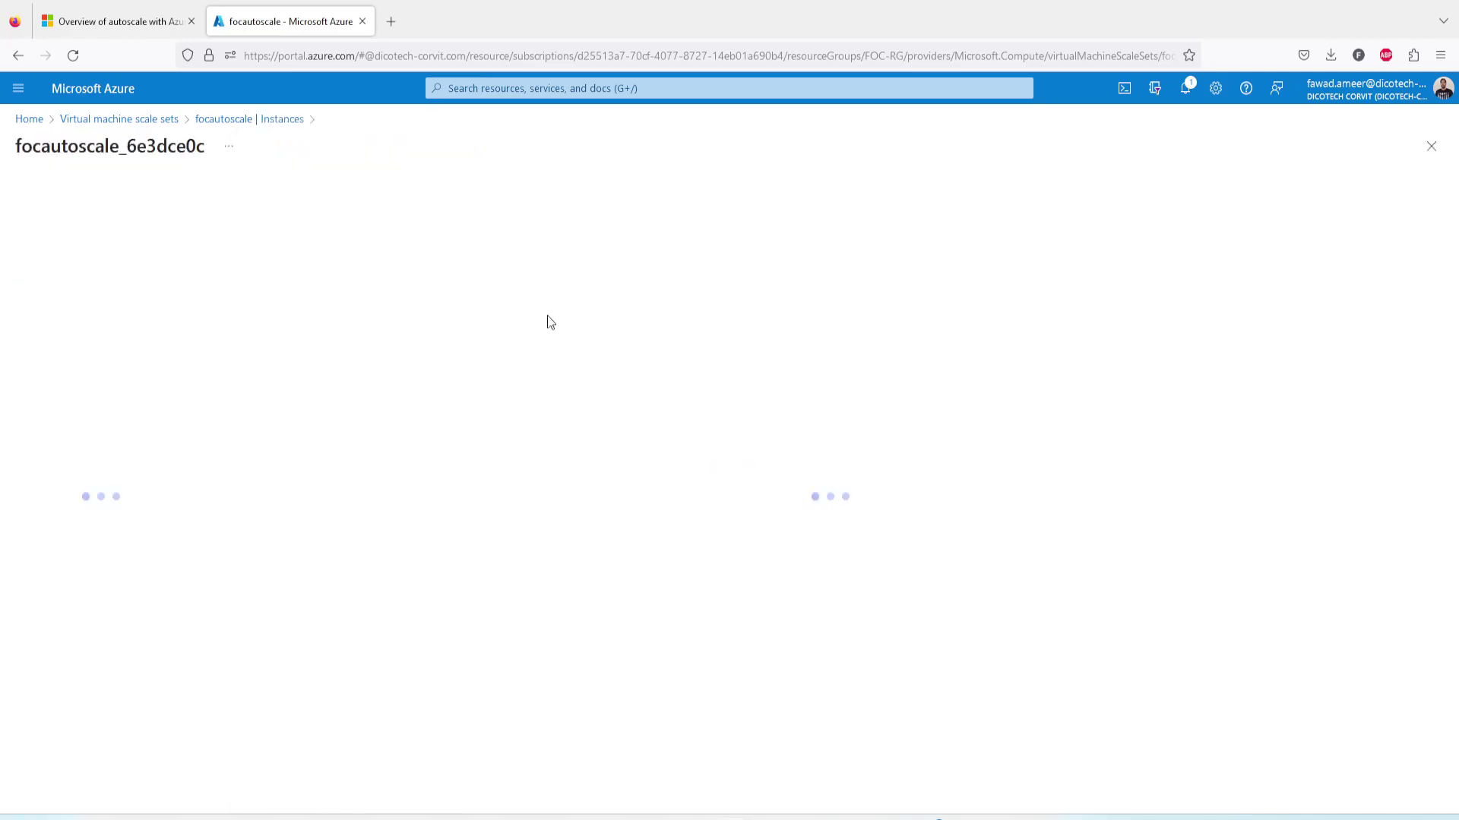
click(273, 199)
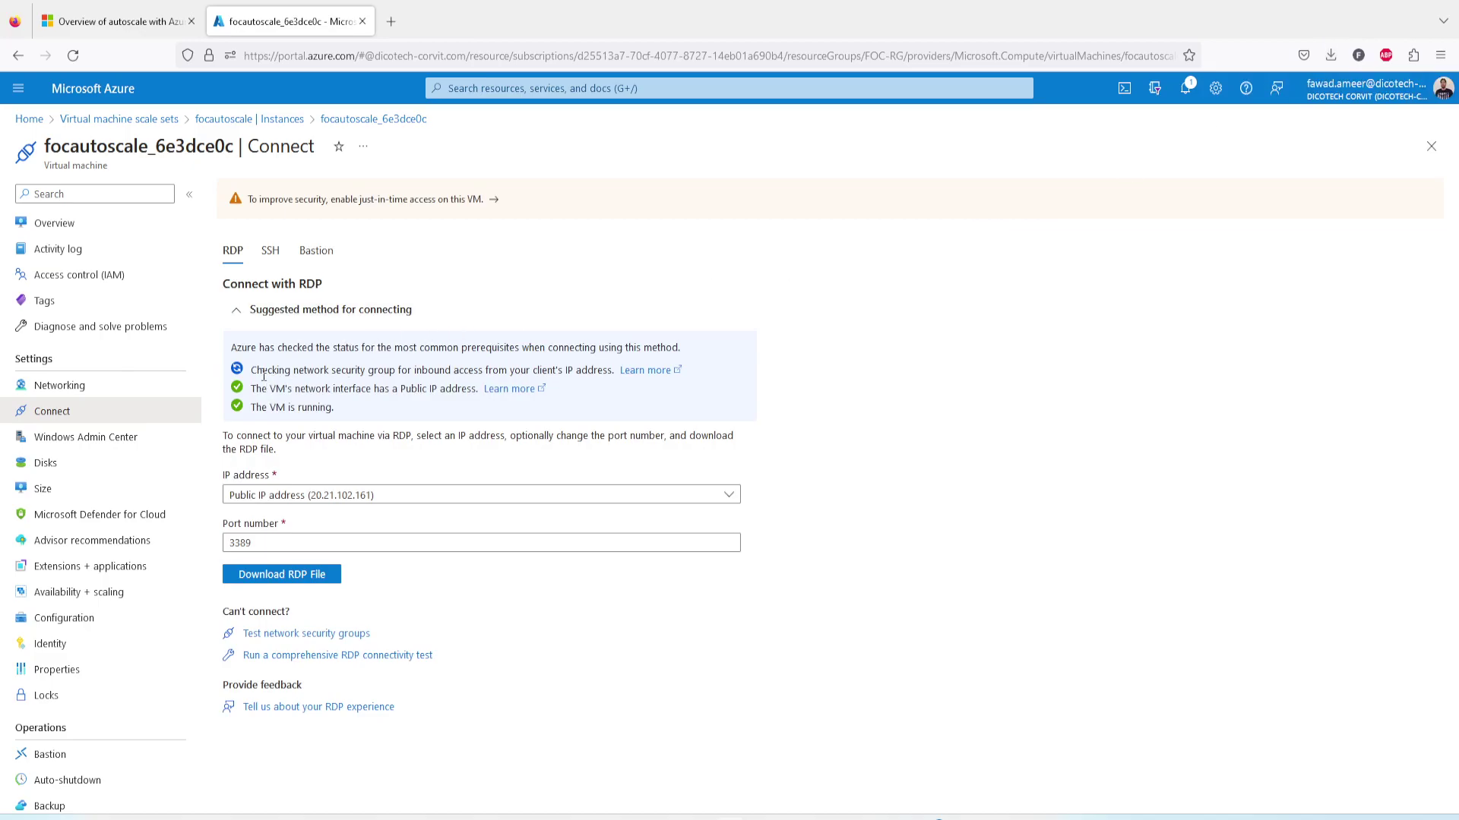
drag(253, 378, 322, 368)
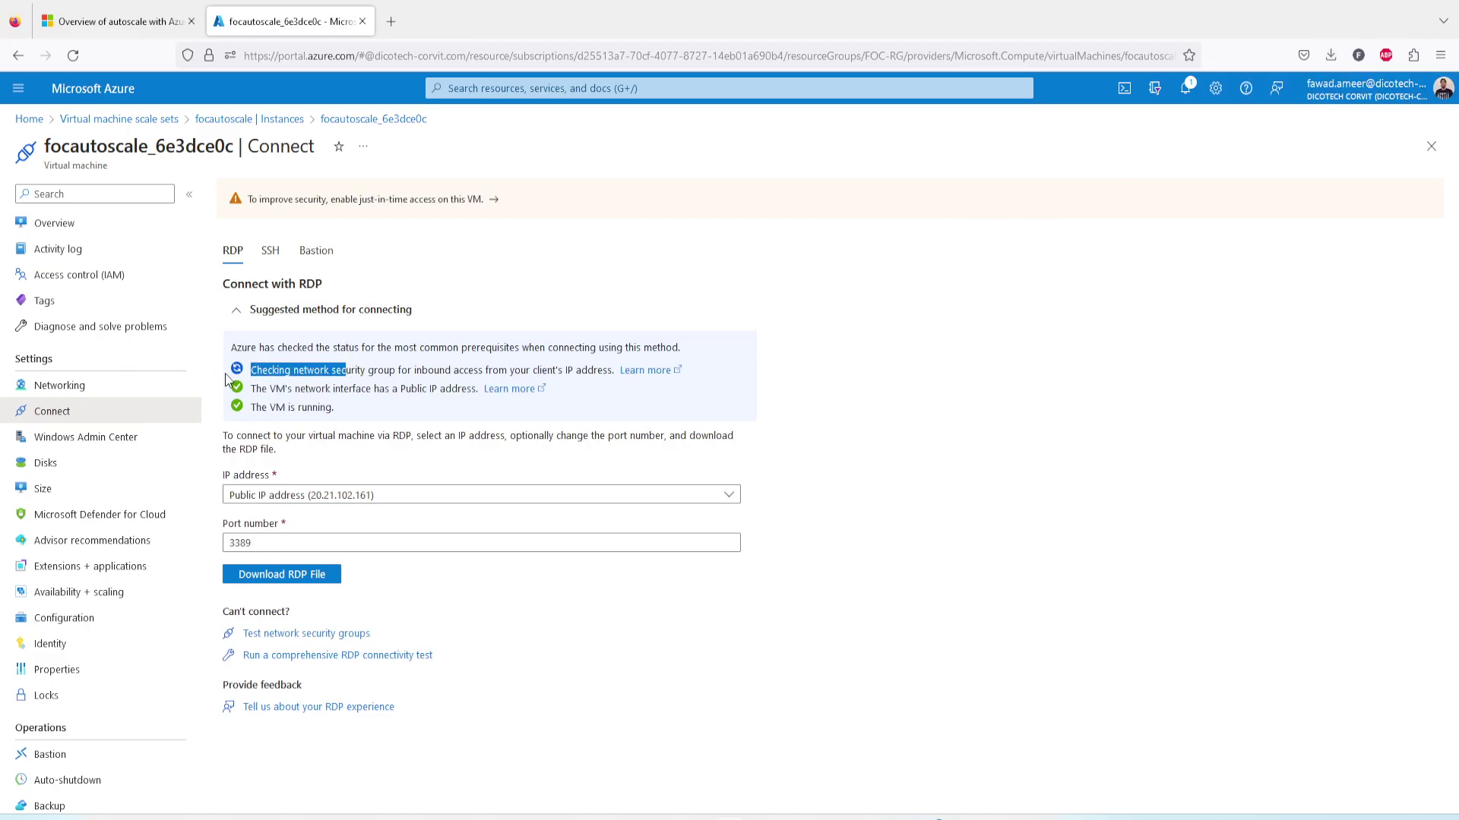
click(874, 408)
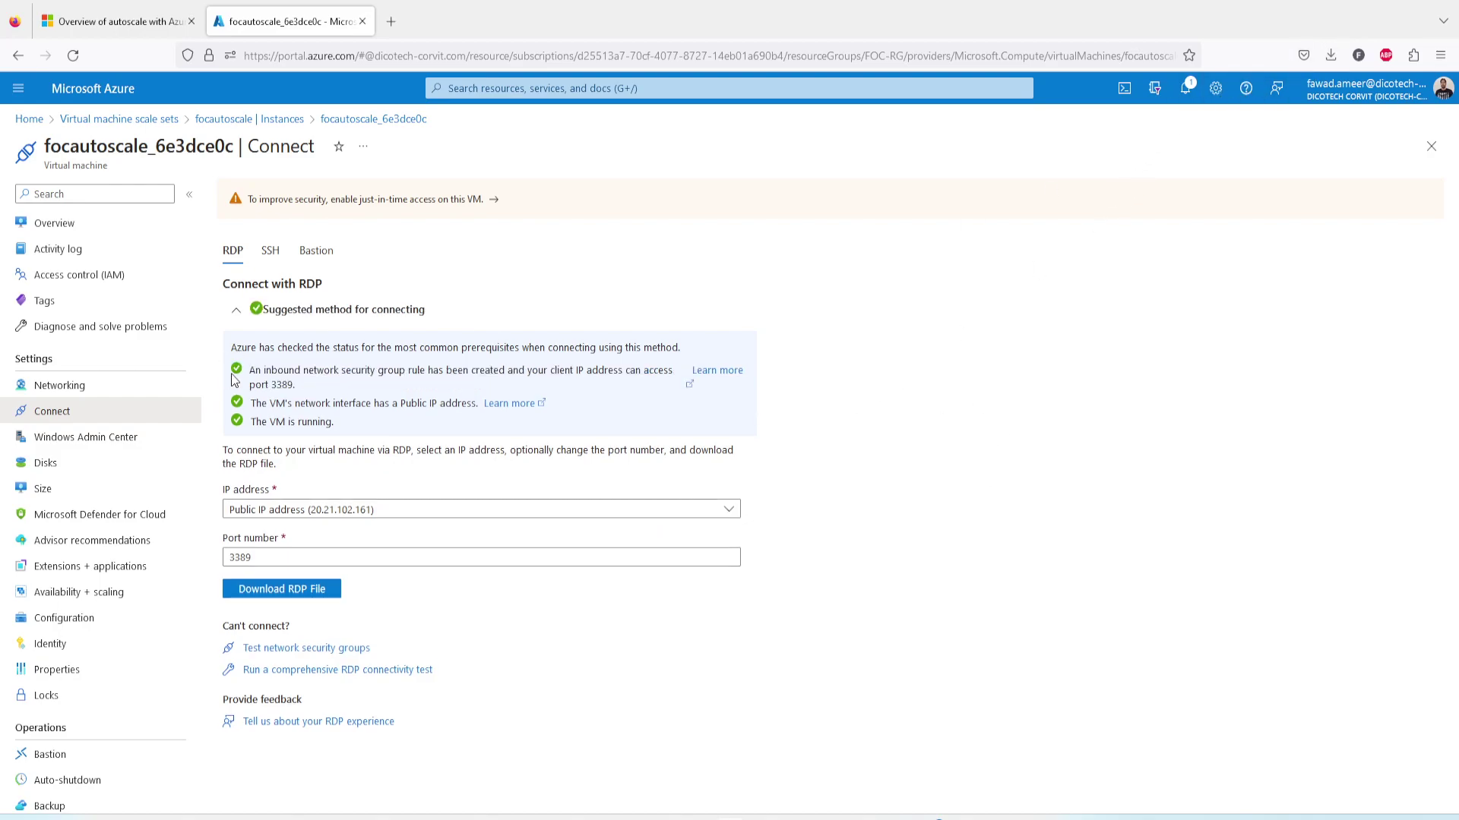
- Open the downloaded RDP file, sign in with a different account using the administrator username and password, and accept the untrusted certificate
click(1331, 59)
click(1128, 105)
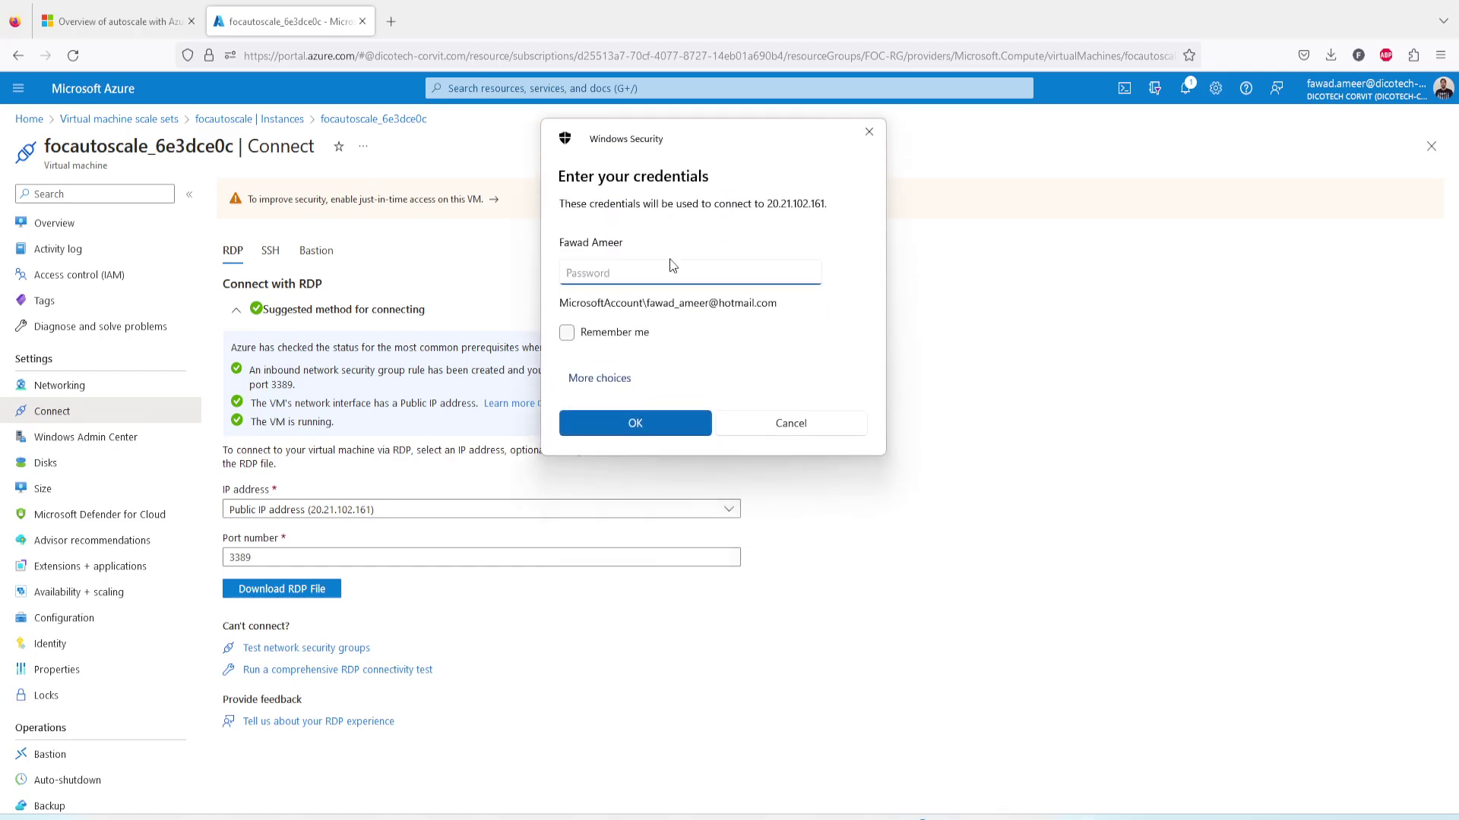
click(614, 382)
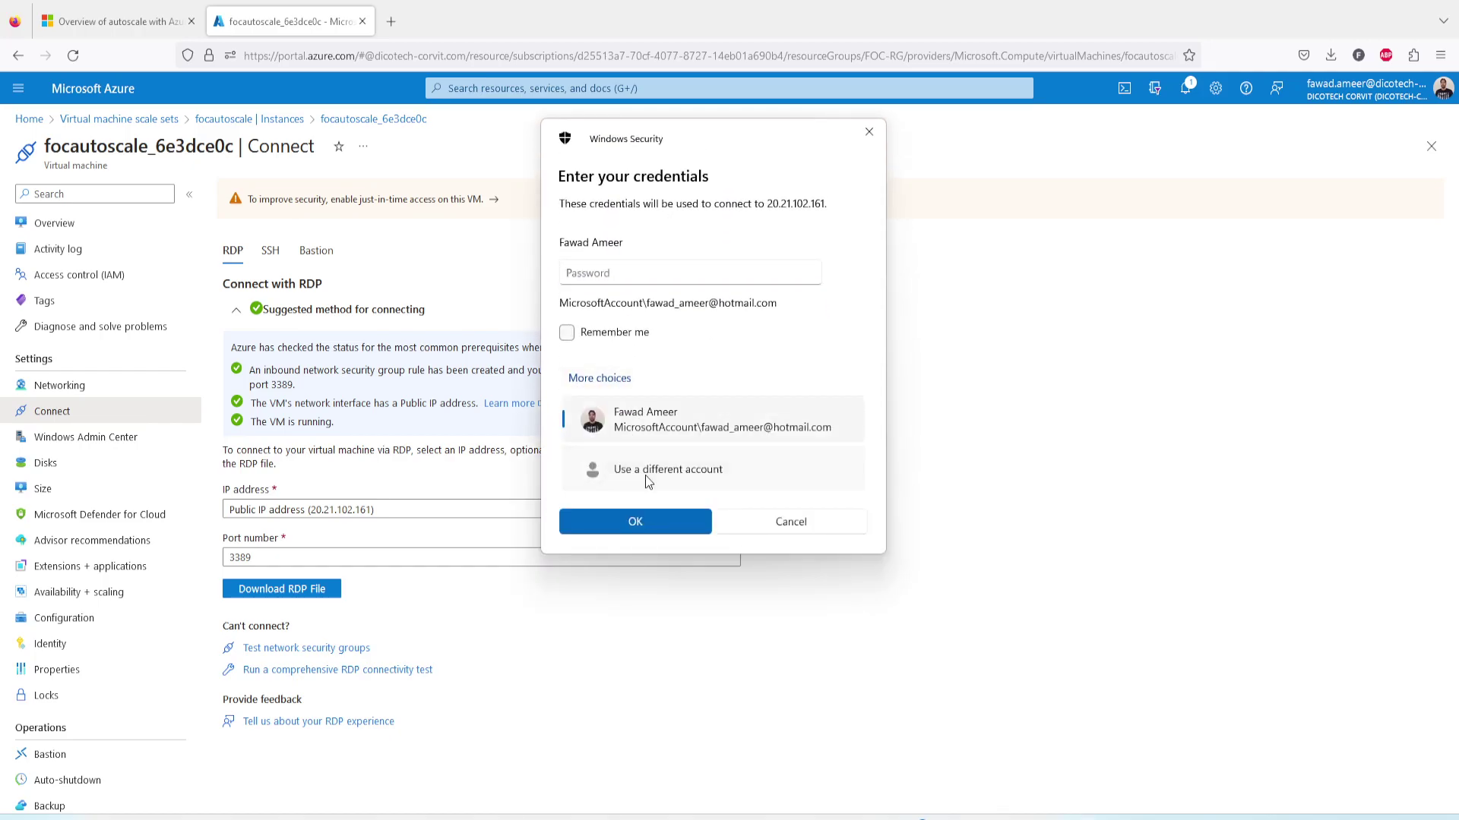
click(646, 465)
text(fawad)
click(676, 275)
text(•••)
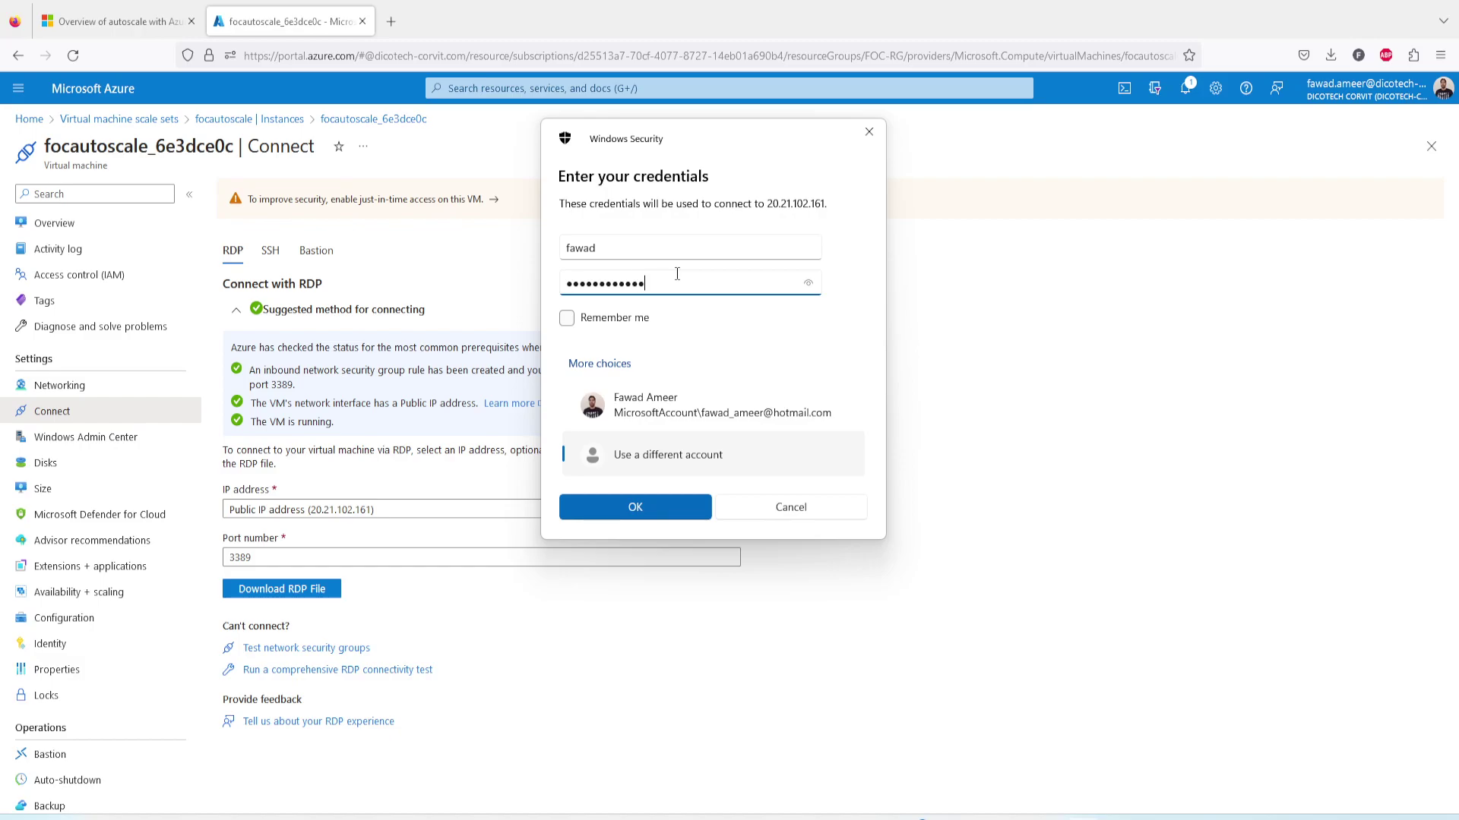
key(Return)
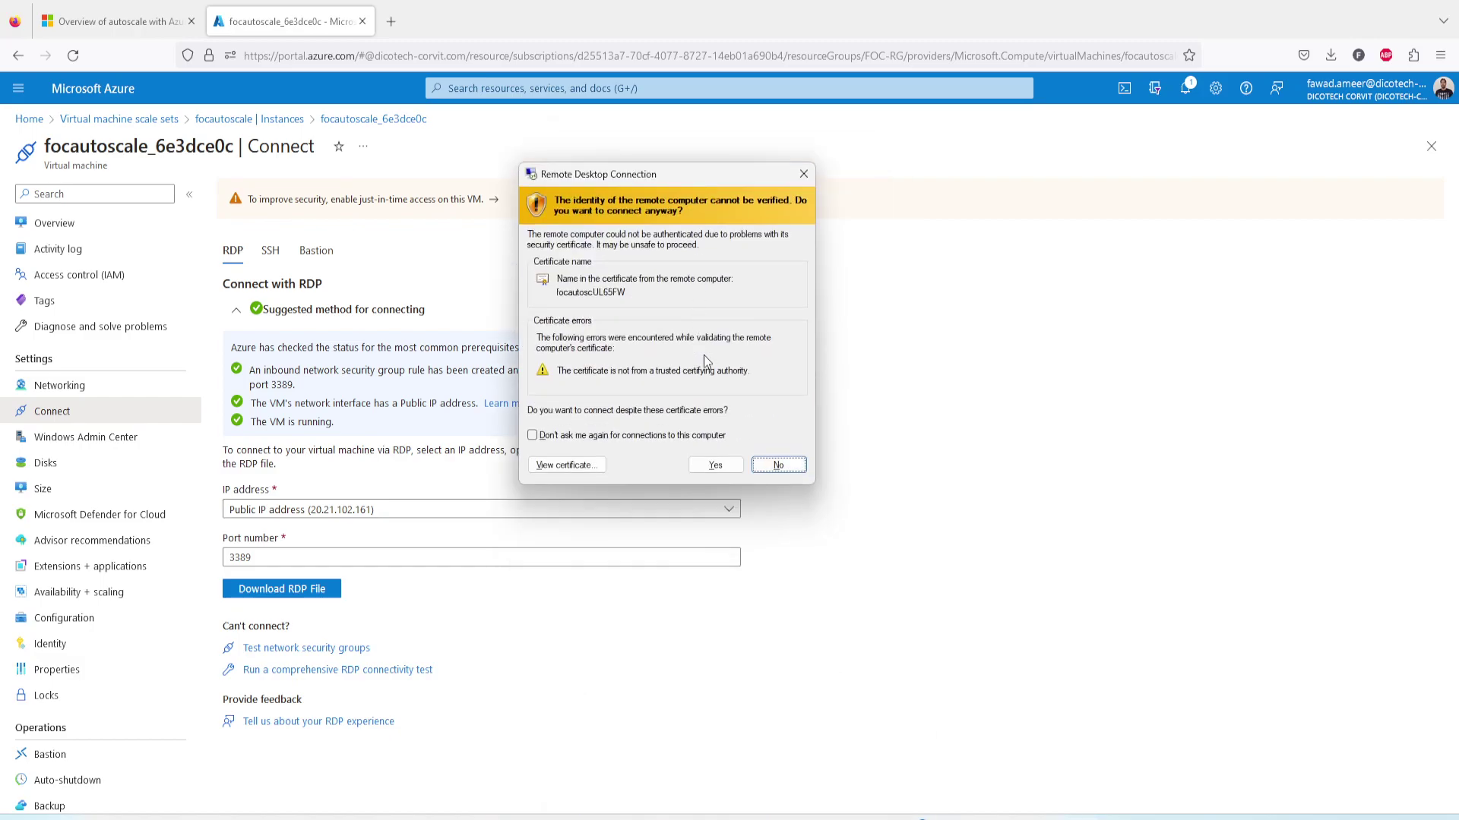
click(721, 466)
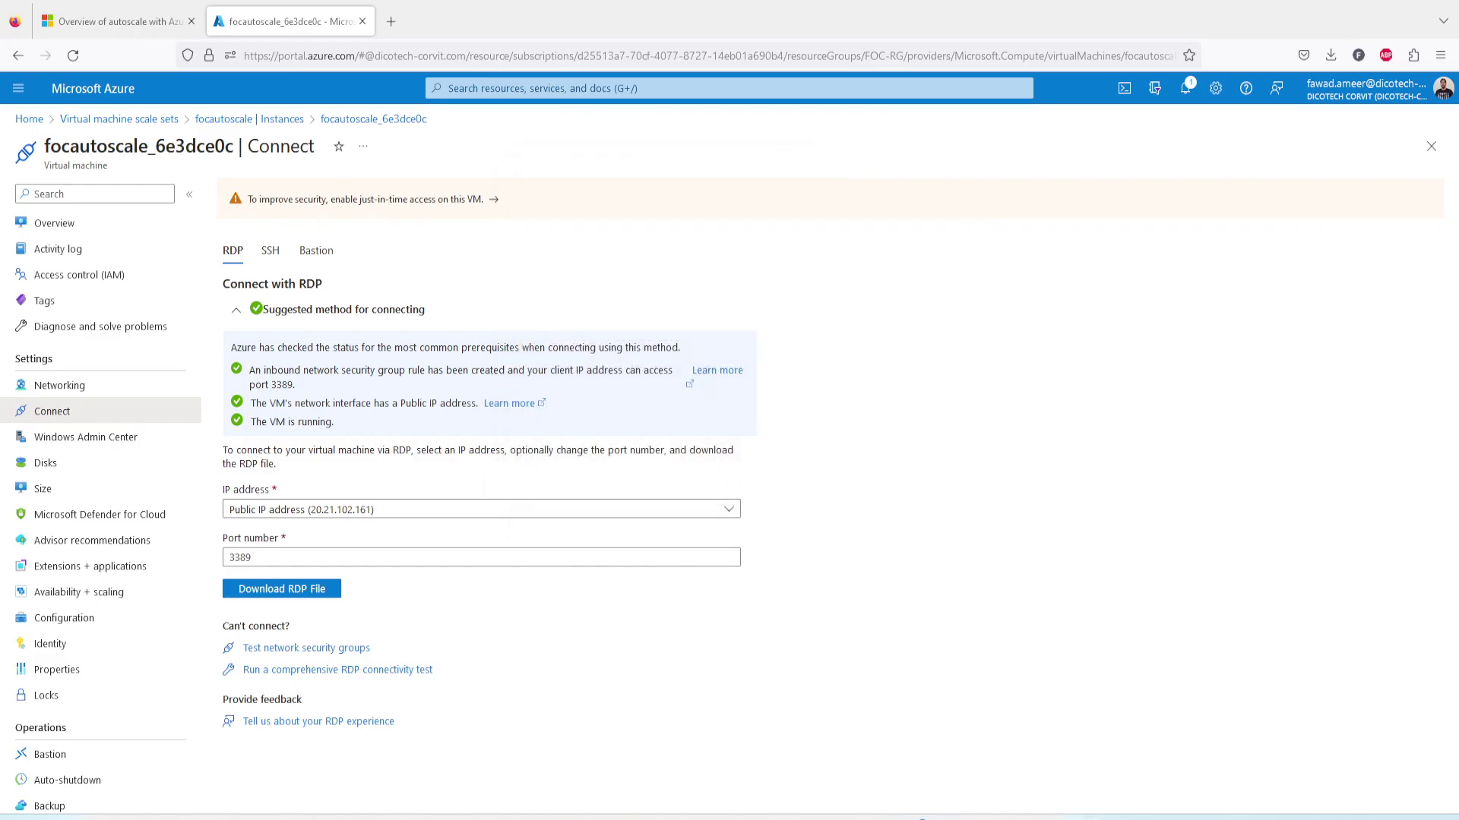